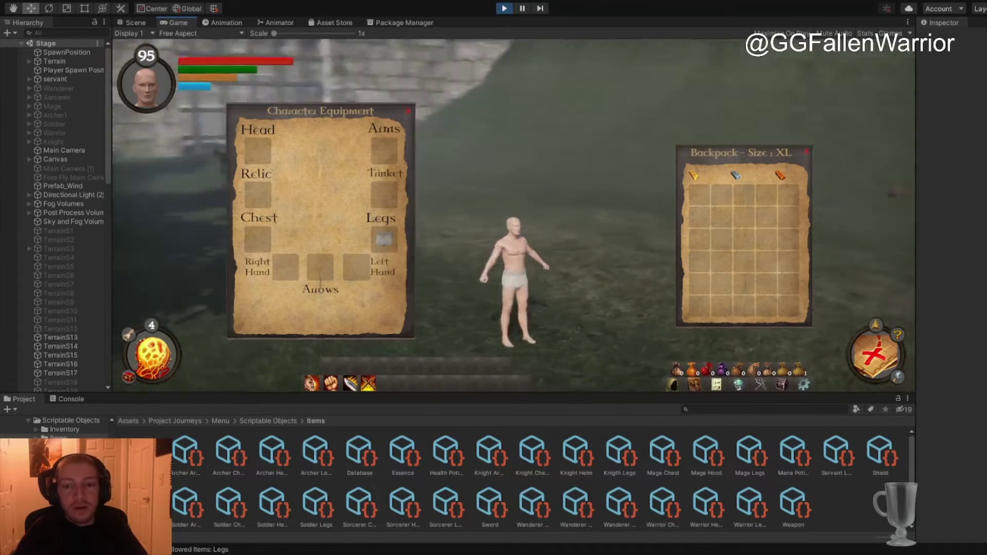
# - Run the character over the sacks beside the tents to collect the armor pieces into the backpack
pyautogui.press('w')
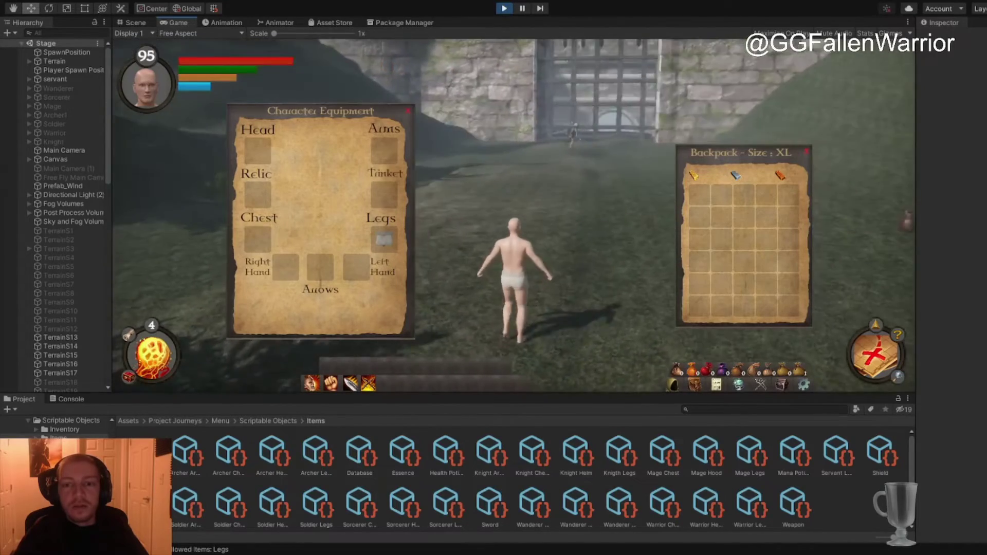
pyautogui.hotkey('shift', 'w')
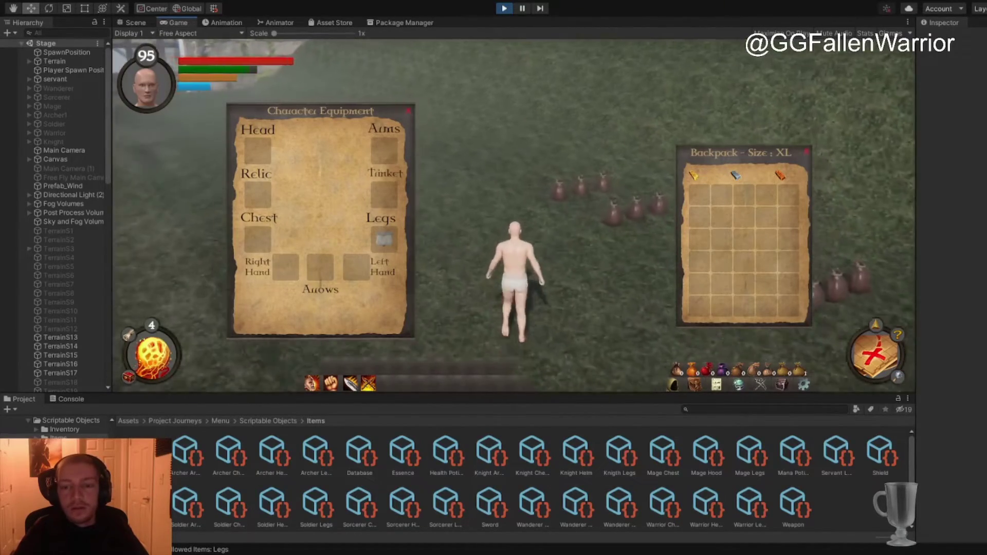
pyautogui.press('w')
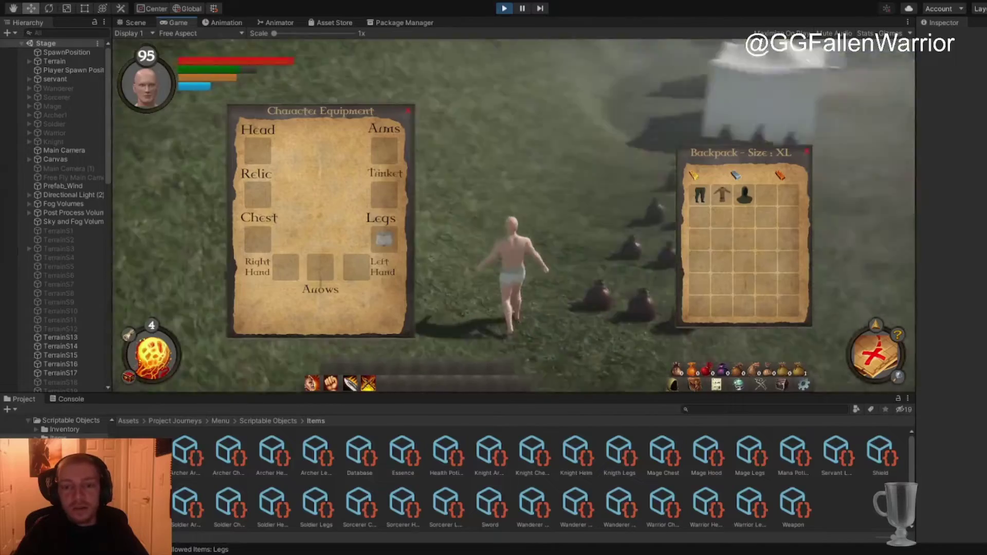
pyautogui.press('w')
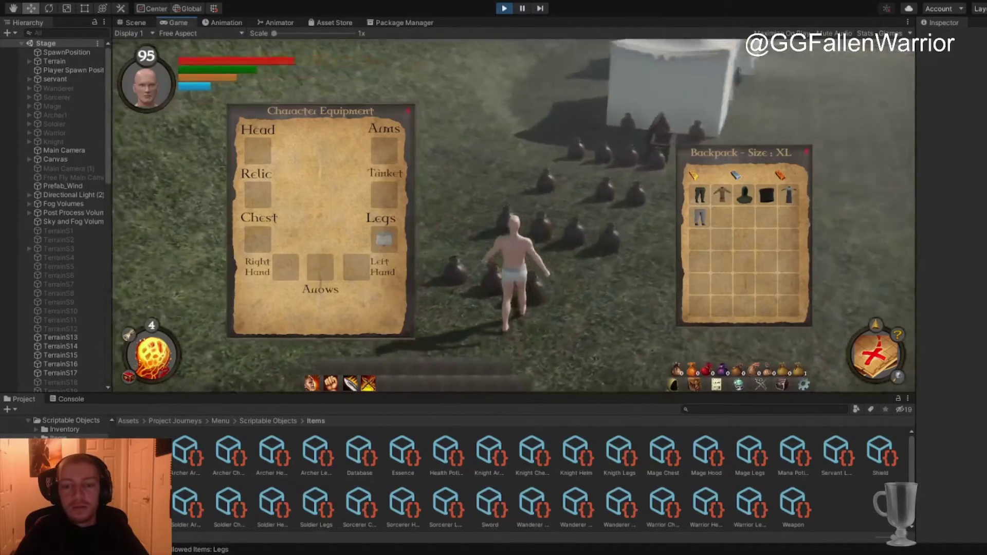
pyautogui.press('w')
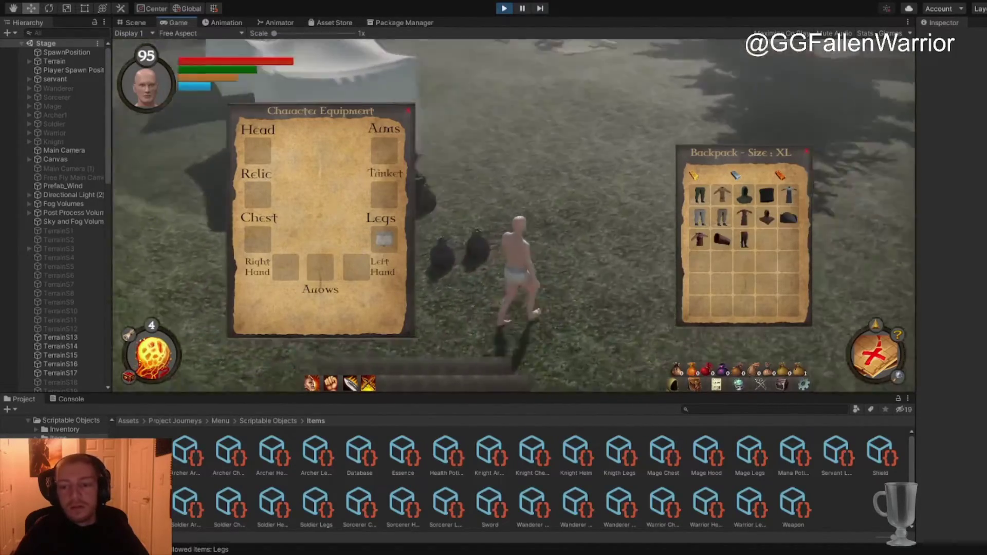
pyautogui.press('w')
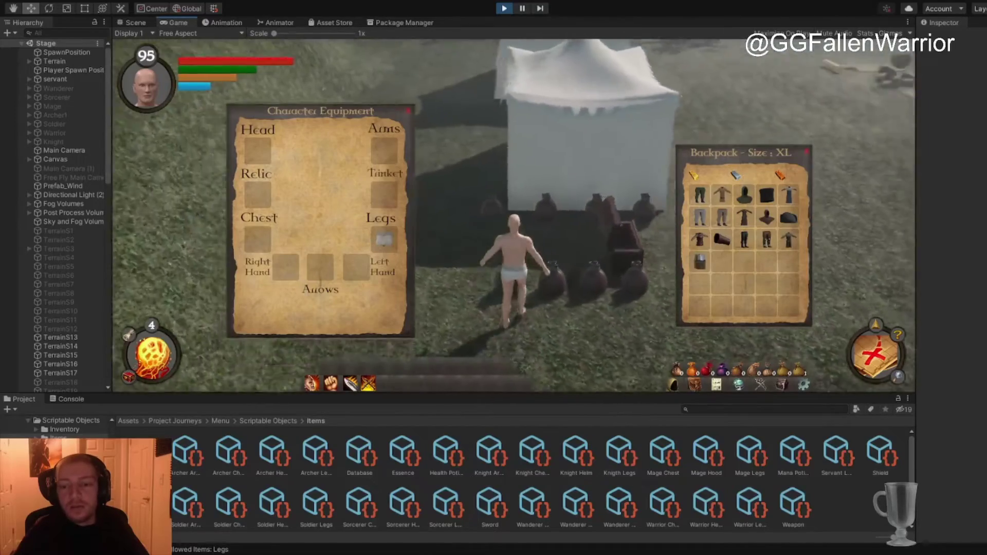
pyautogui.press('w')
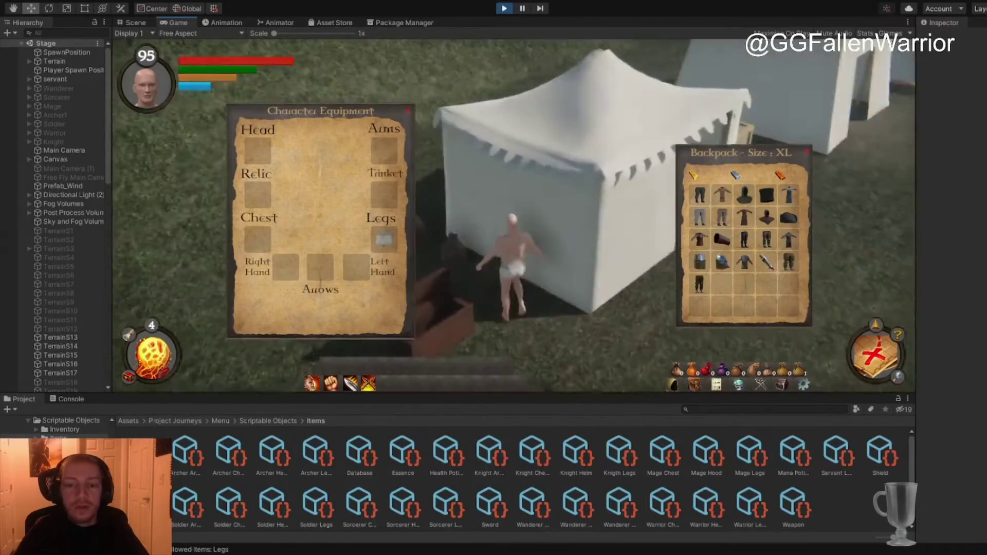
pyautogui.press('w')
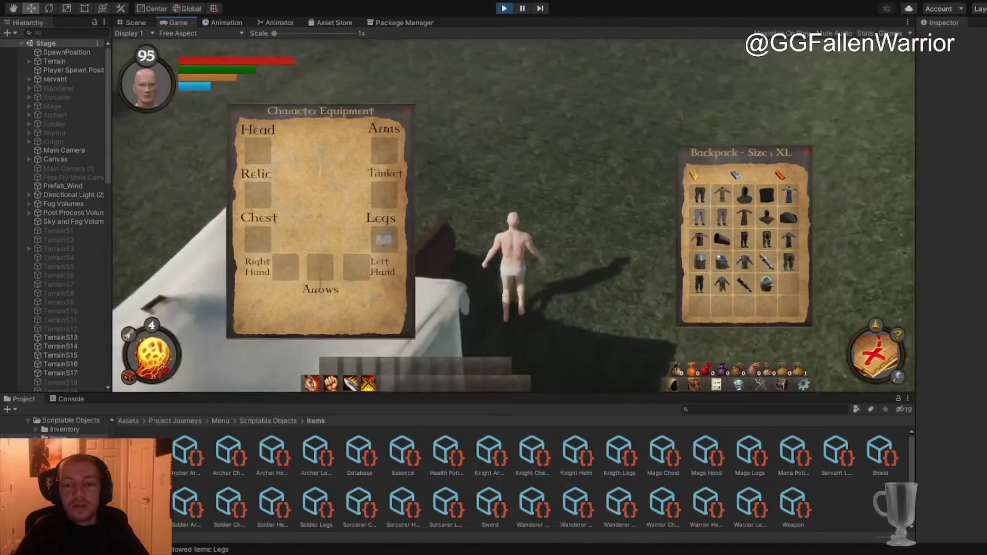
pyautogui.press('w')
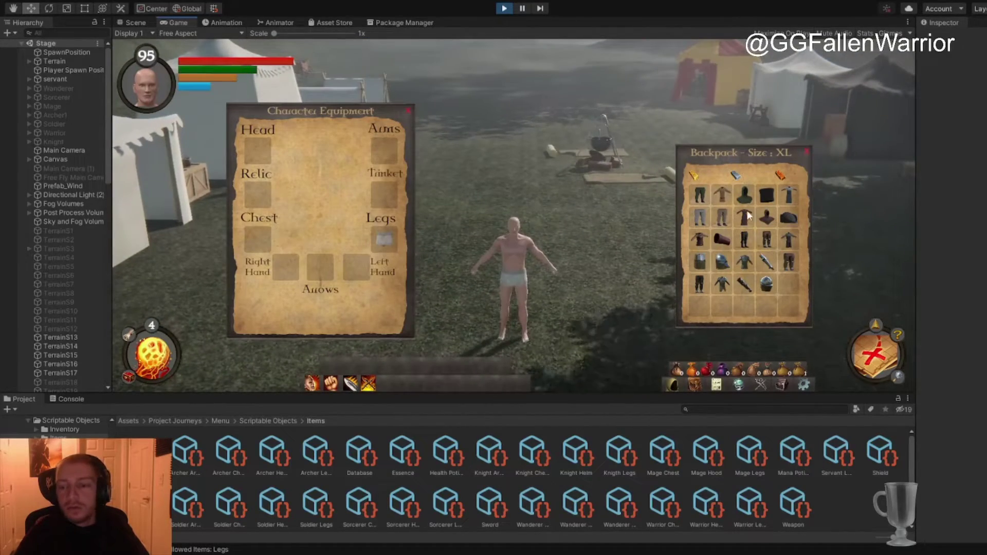
# - Equip the green hood, green leggings and tan tunic, and move the black item to the third slot of the backpack's first row
pyautogui.moveTo(750, 193); pyautogui.dragTo(258, 151)
pyautogui.moveTo(383, 237); pyautogui.dragTo(383, 237)
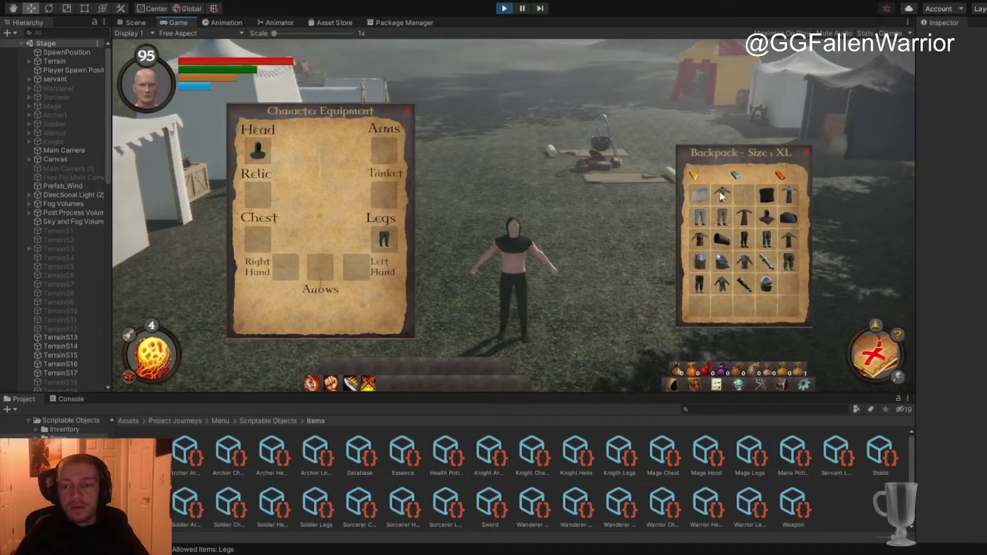
pyautogui.moveTo(721, 193); pyautogui.dragTo(250, 240)
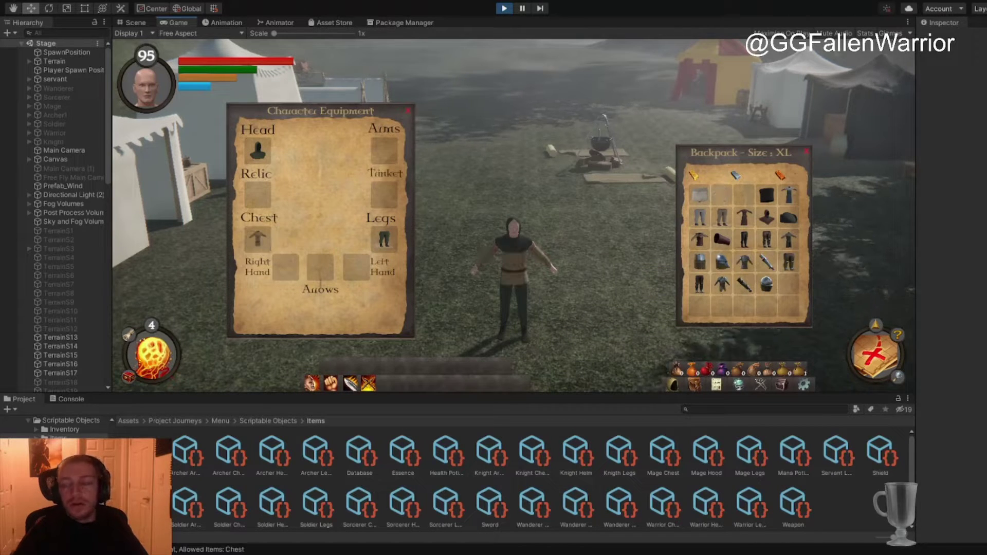
pyautogui.moveTo(767, 195); pyautogui.dragTo(744, 201)
# - Walk the character around and turn the camera to examine the hooded outfit from the front and back
pyautogui.moveTo(744, 200); pyautogui.dragTo(668, 202, button='right')
pyautogui.press('s')
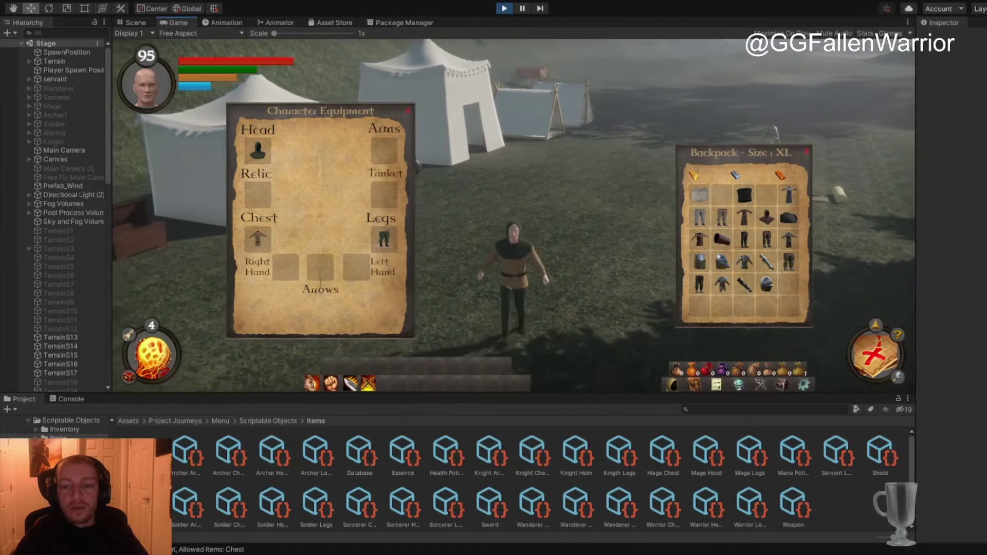
pyautogui.press('w')
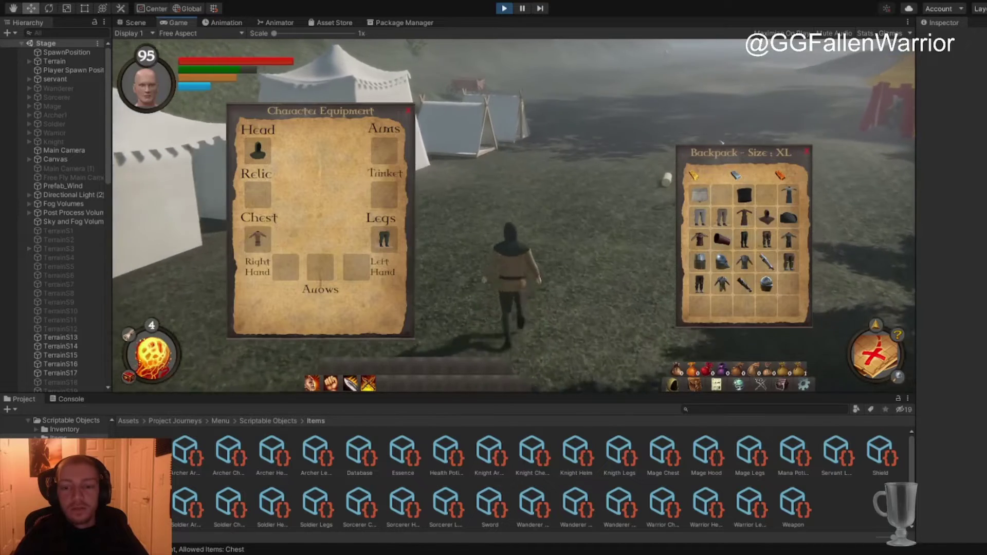
pyautogui.press('d')
pyautogui.press('w')
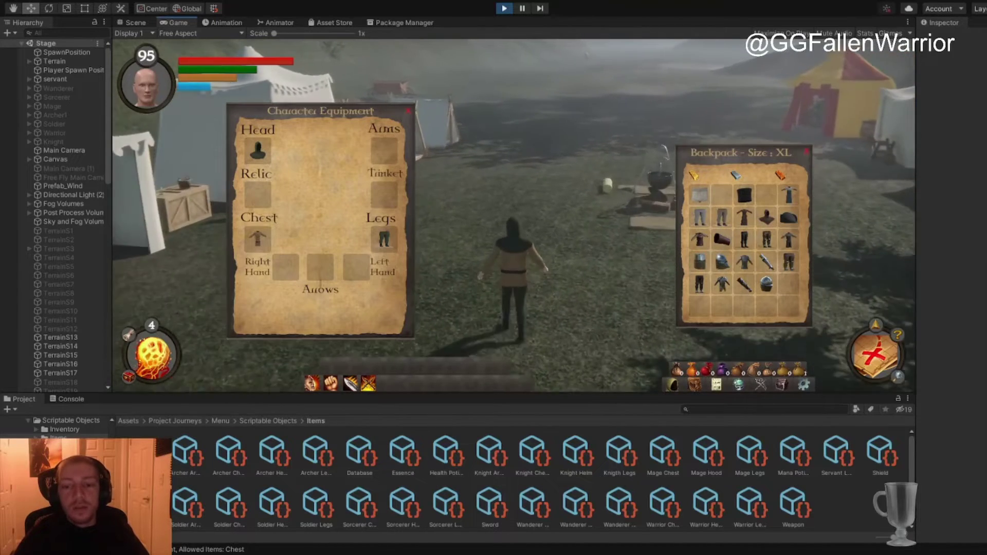
pyautogui.press('s')
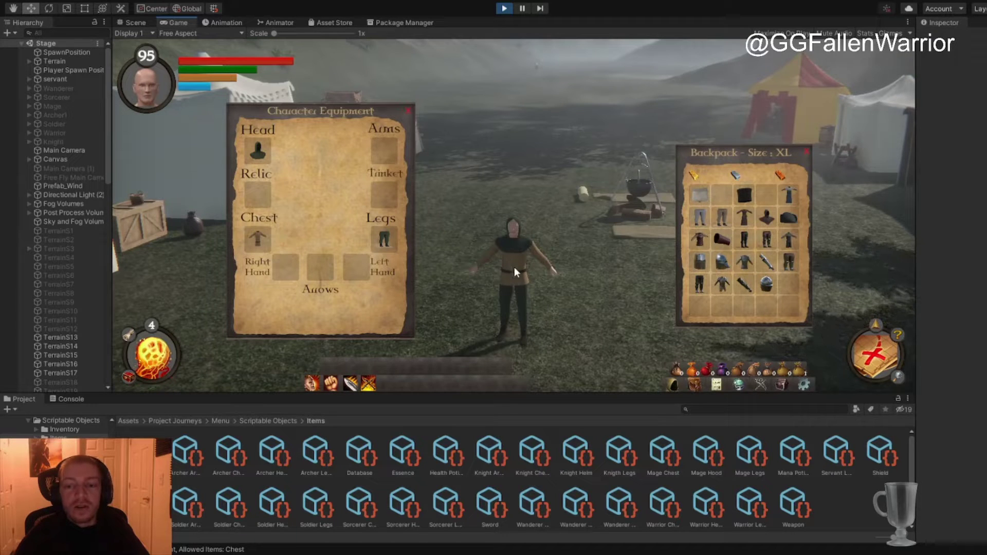
pyautogui.moveTo(375, 153); pyautogui.dragTo(309, 154, button='right')
pyautogui.press('s')
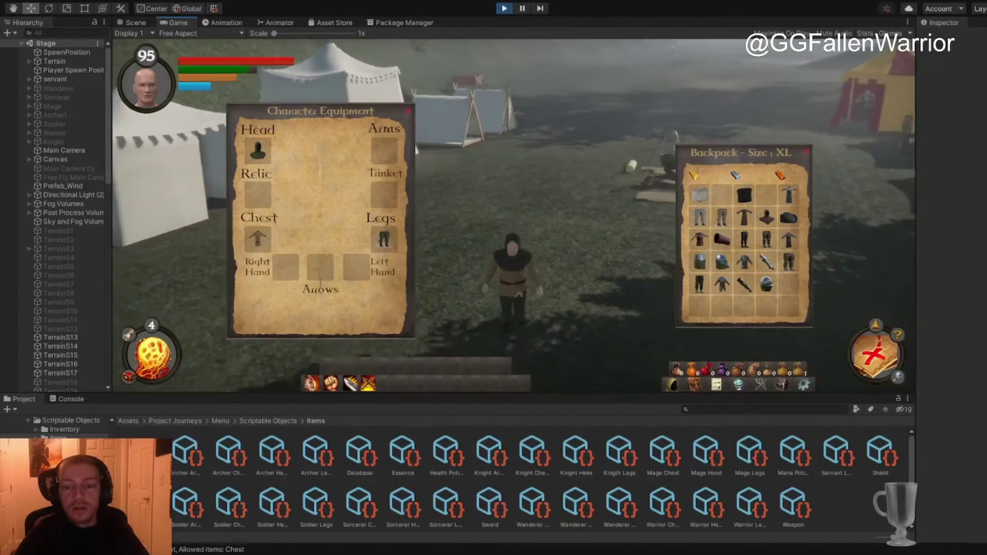
pyautogui.press('w')
pyautogui.press('w')
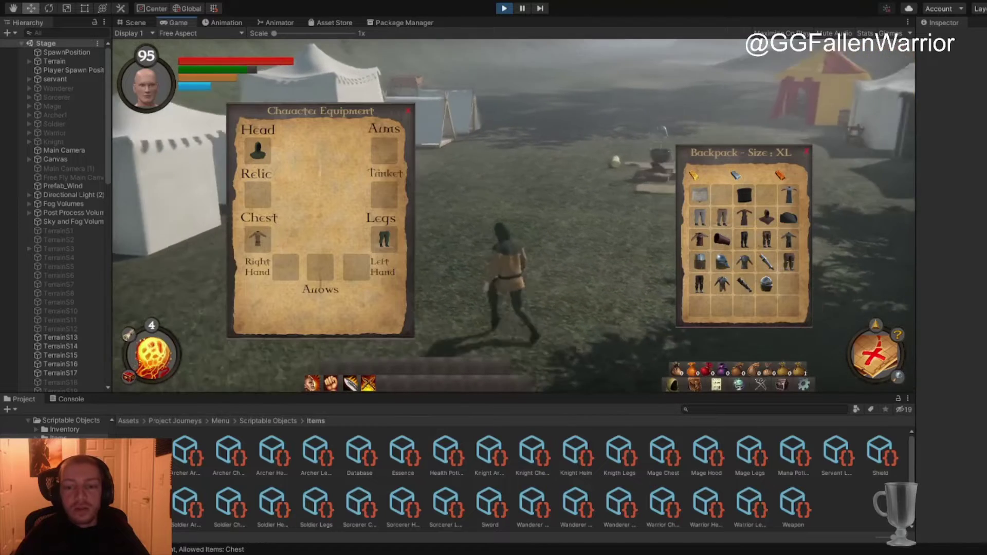
pyautogui.press('s')
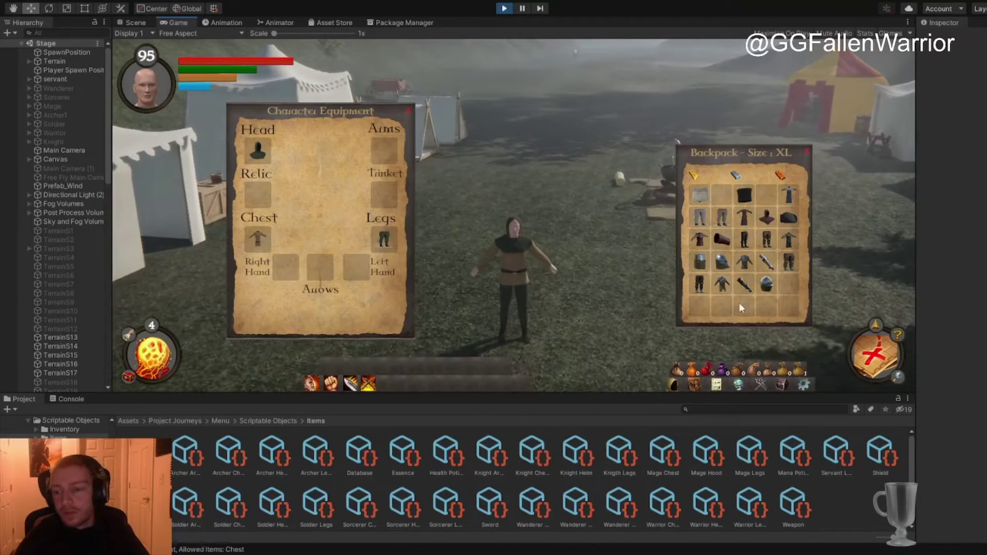
# - Equip the full plate set from the backpack: steel helmet, chest armor, arm guards and leg armor
pyautogui.moveTo(715, 265); pyautogui.dragTo(257, 150)
pyautogui.moveTo(747, 269); pyautogui.dragTo(255, 240)
pyautogui.moveTo(763, 264); pyautogui.dragTo(385, 151)
pyautogui.moveTo(431, 239); pyautogui.dragTo(385, 239)
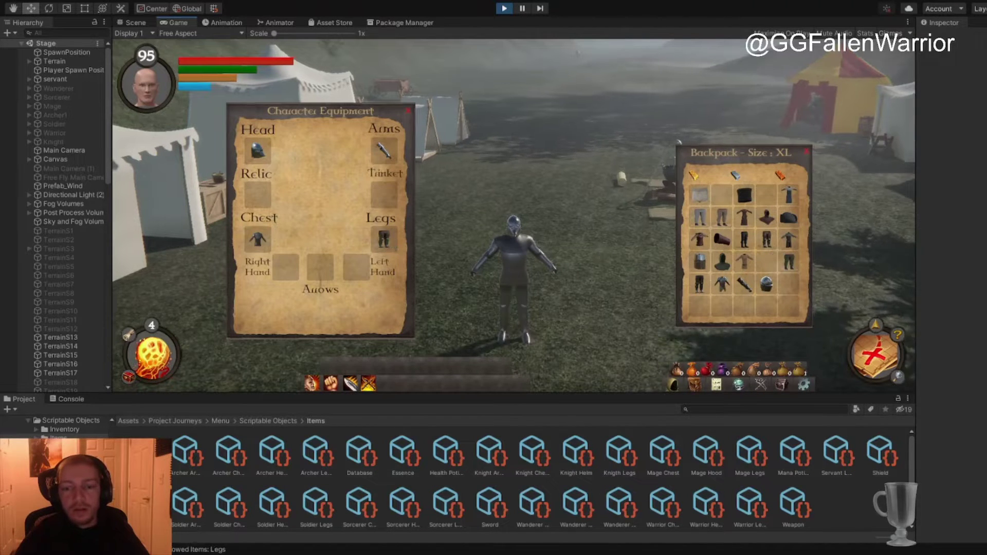
pyautogui.press('w')
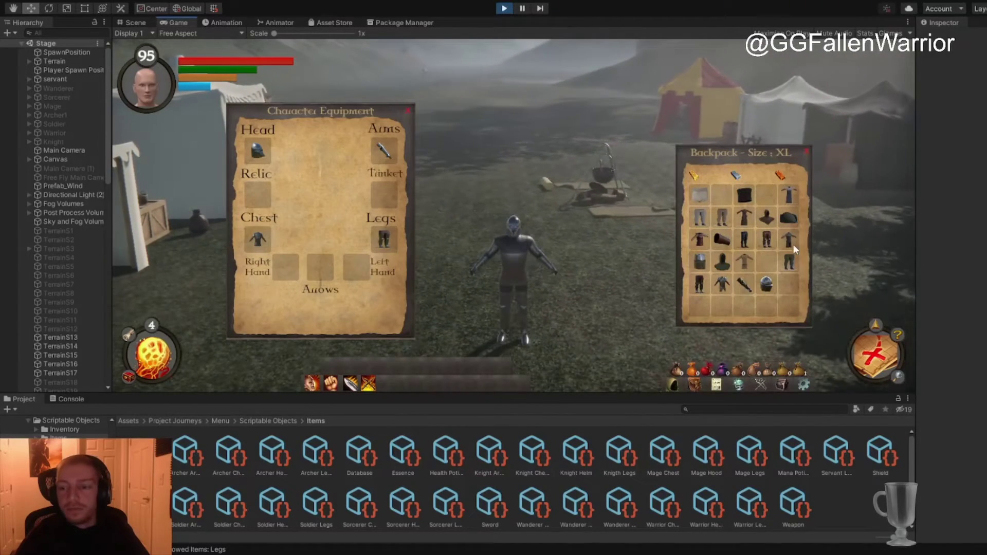
# - Swap in the flat-topped helmet, the dark tunic and other leg armor, and return the arm guards to the backpack
pyautogui.moveTo(785, 240); pyautogui.dragTo(249, 239)
pyautogui.moveTo(257, 150); pyautogui.dragTo(258, 149)
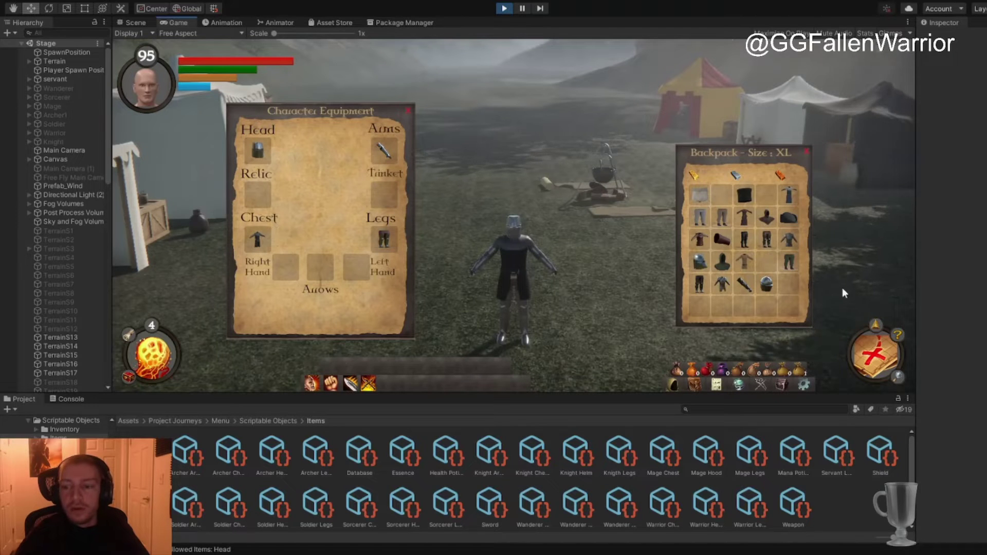
pyautogui.moveTo(760, 240); pyautogui.dragTo(390, 235)
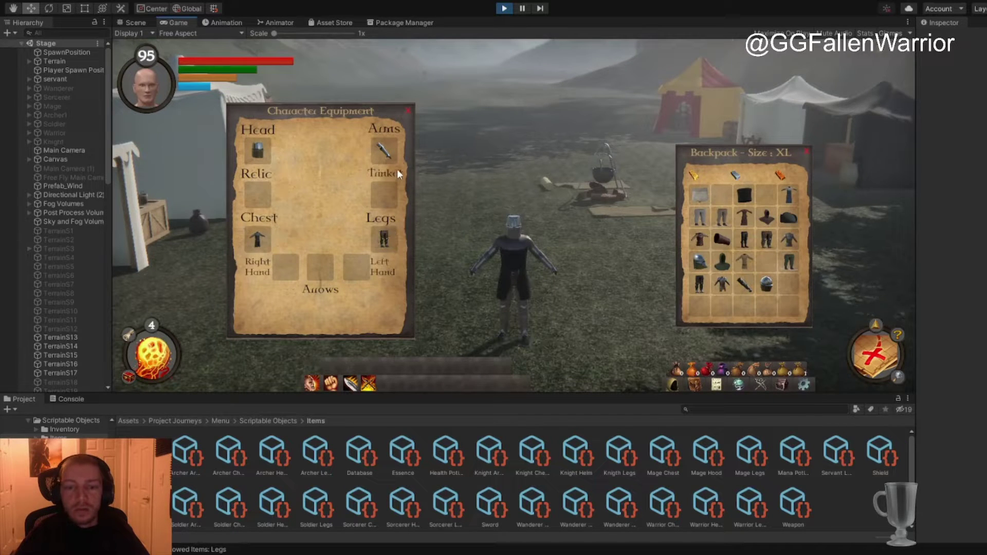
pyautogui.moveTo(663, 258); pyautogui.dragTo(768, 262)
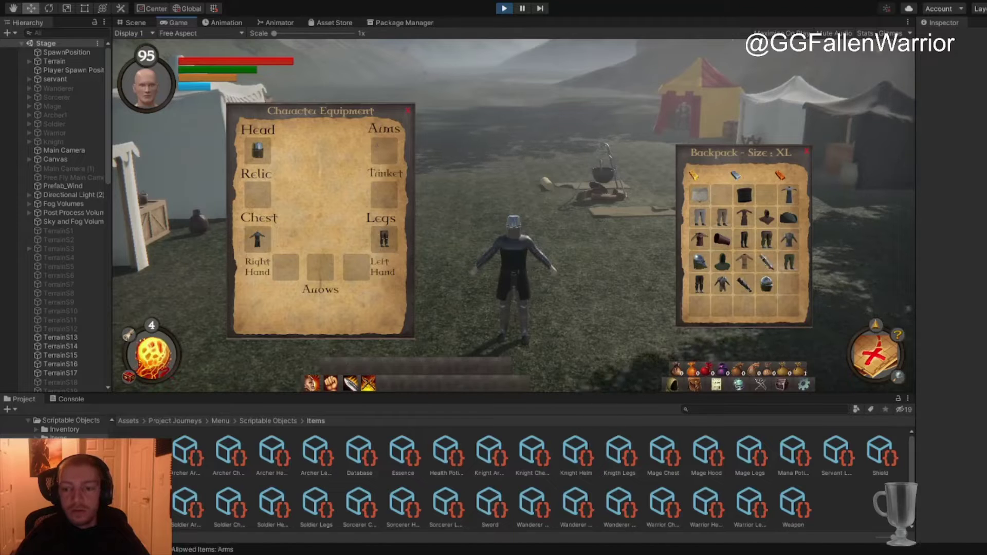
pyautogui.press('w')
pyautogui.hotkey('shift', 's')
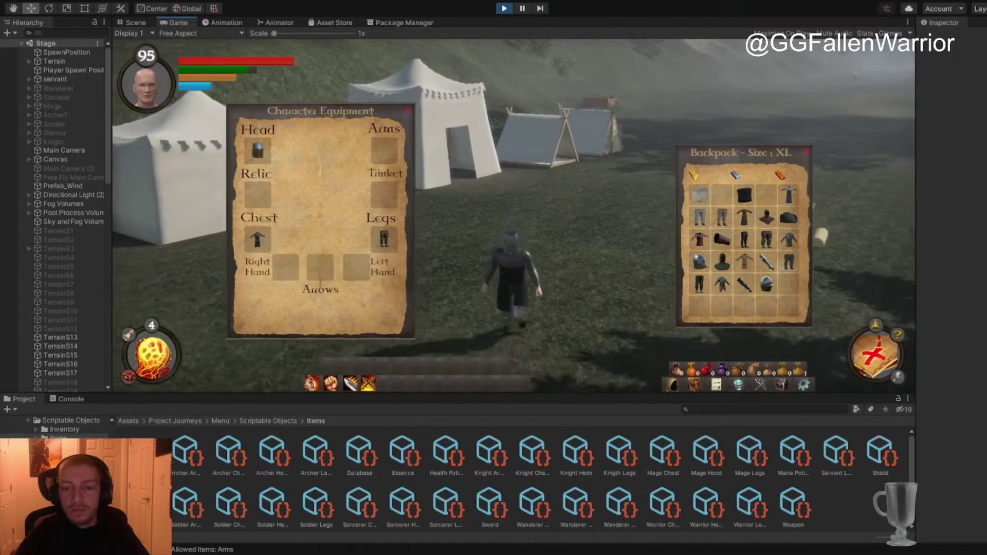
pyautogui.press('s')
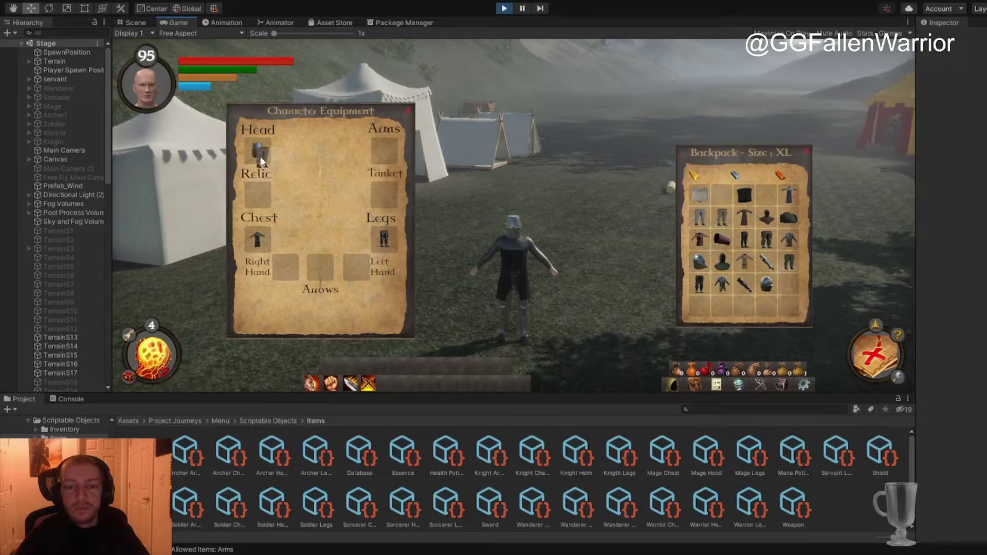
# - Equip the trousers, dark hood and long dark robe from the backpack's second row, and walk around in the outfit
pyautogui.moveTo(723, 217); pyautogui.dragTo(386, 248)
pyautogui.moveTo(747, 215); pyautogui.dragTo(255, 152)
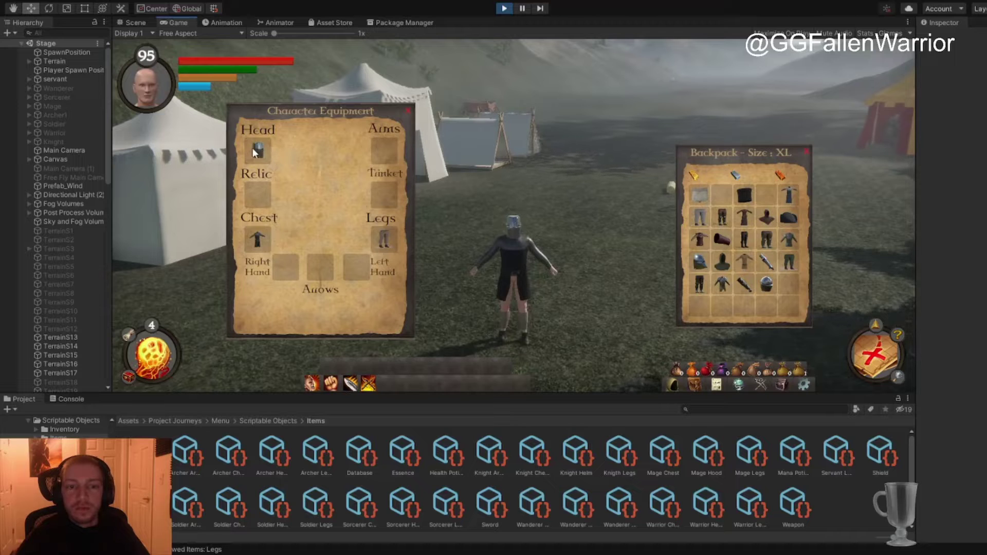
pyautogui.moveTo(766, 218); pyautogui.dragTo(298, 241)
pyautogui.click(258, 237)
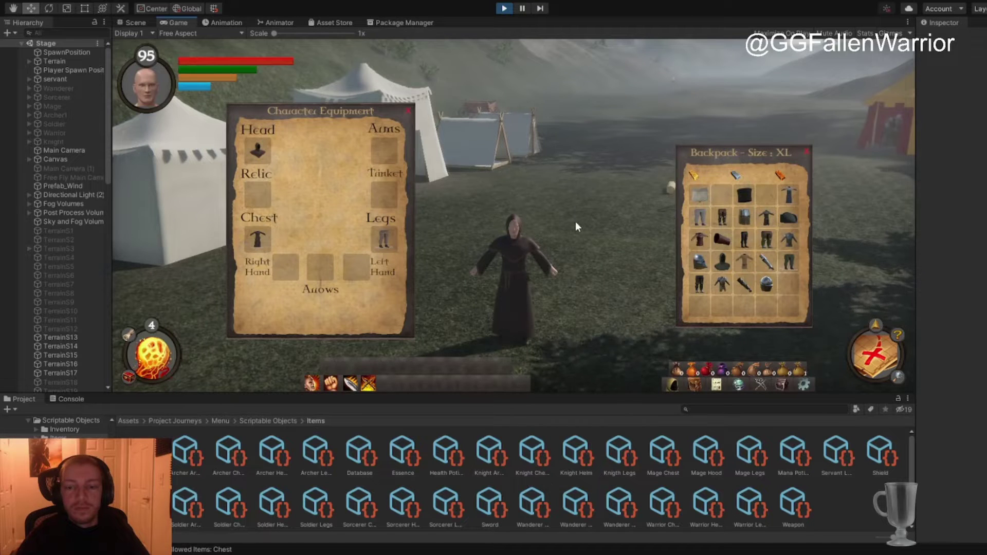
pyautogui.press('w')
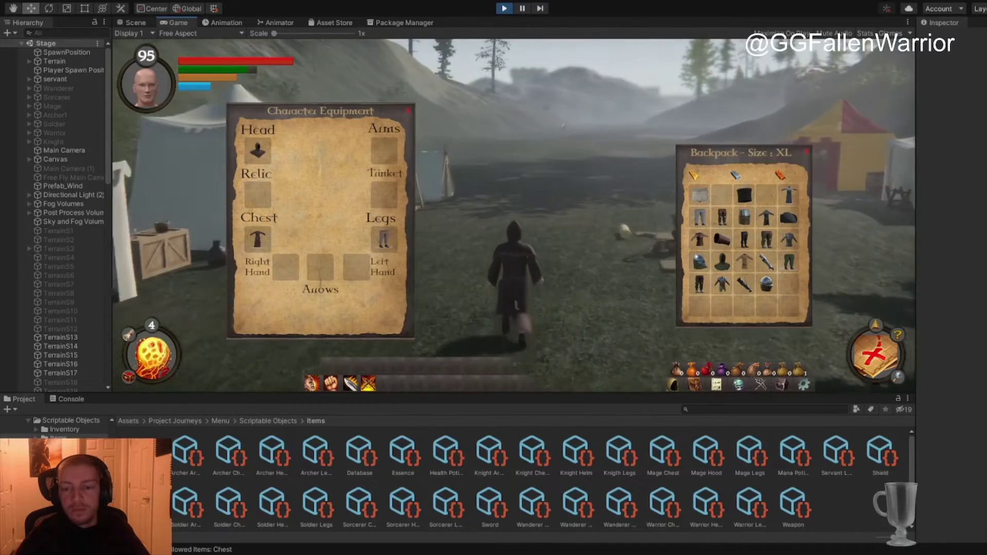
pyautogui.press('s')
pyautogui.press('w')
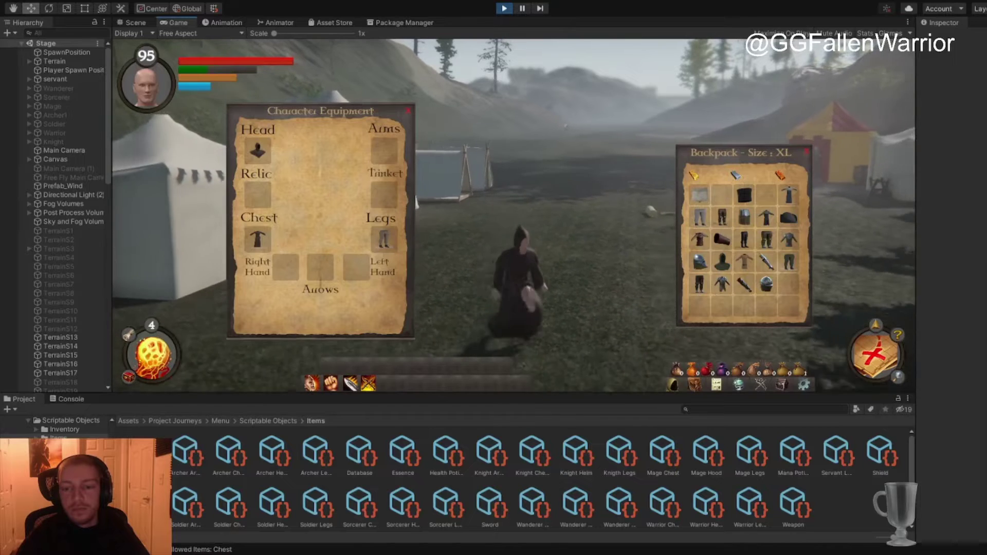
pyautogui.press('w')
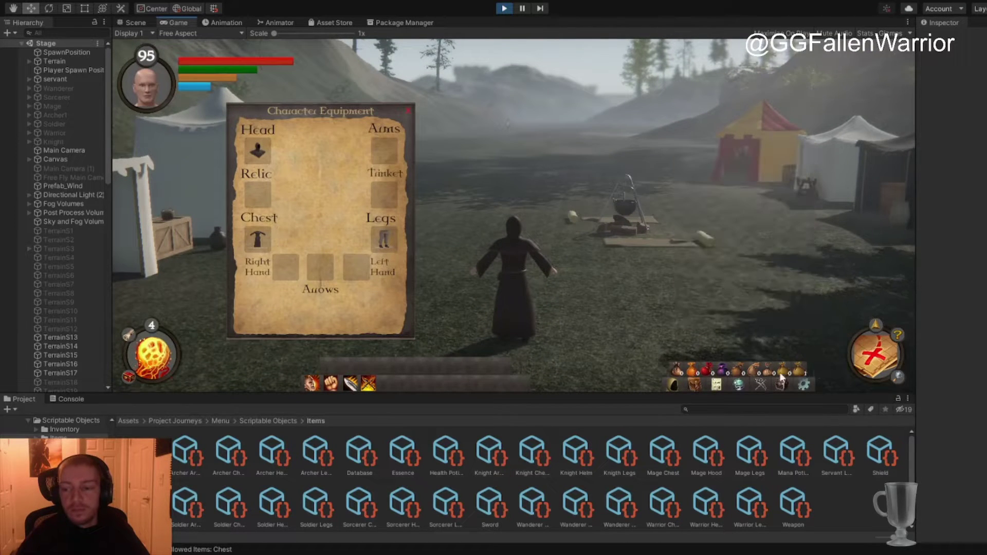
# - Close the character equipment window, view the robed character and stop play mode
pyautogui.click(671, 384)
pyautogui.click(671, 385)
pyautogui.press('w')
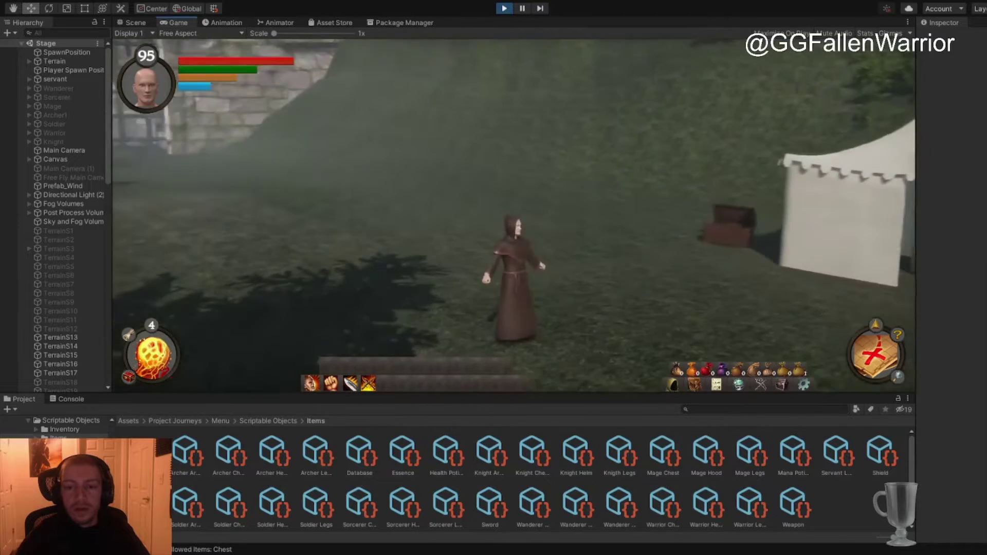
pyautogui.click(502, 9)
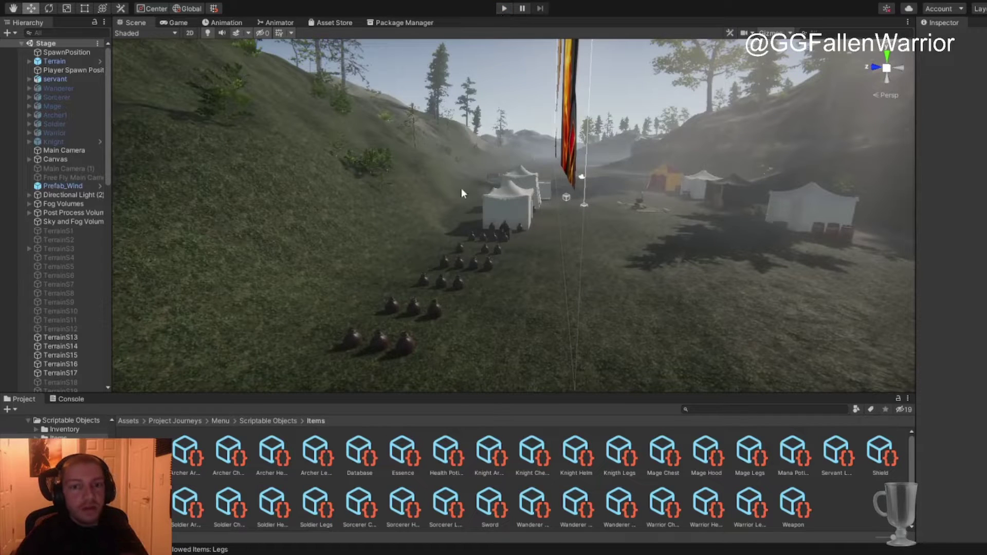
# - Inspect the servant and Terrain objects in the Stage scene, and go up to the project's Menu folder
pyautogui.click(262, 420)
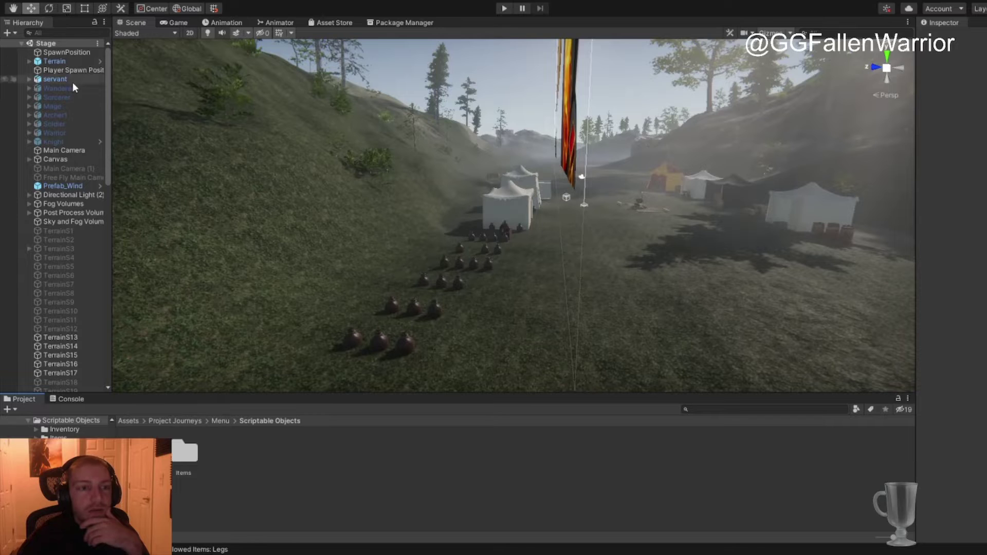
pyautogui.click(57, 79)
pyautogui.click(54, 61)
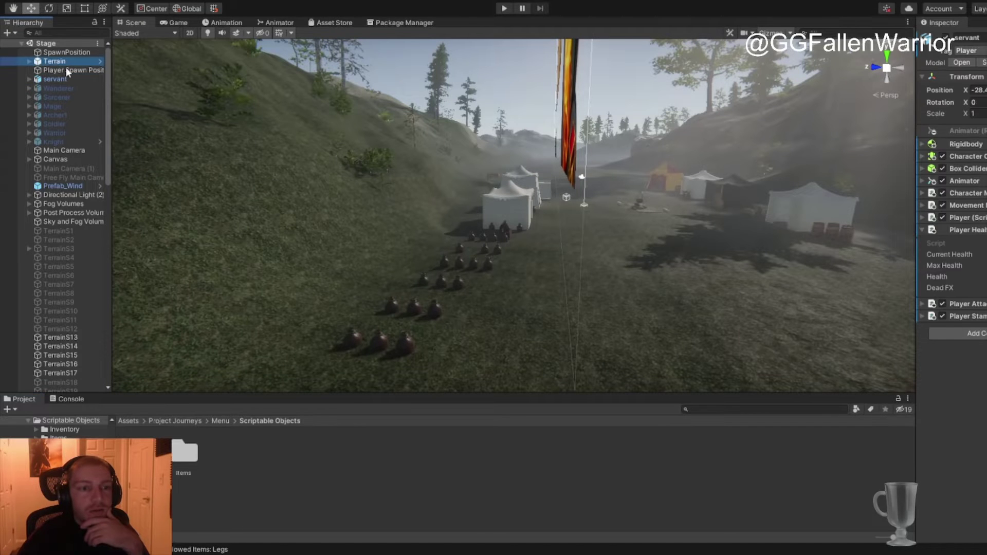
pyautogui.click(220, 421)
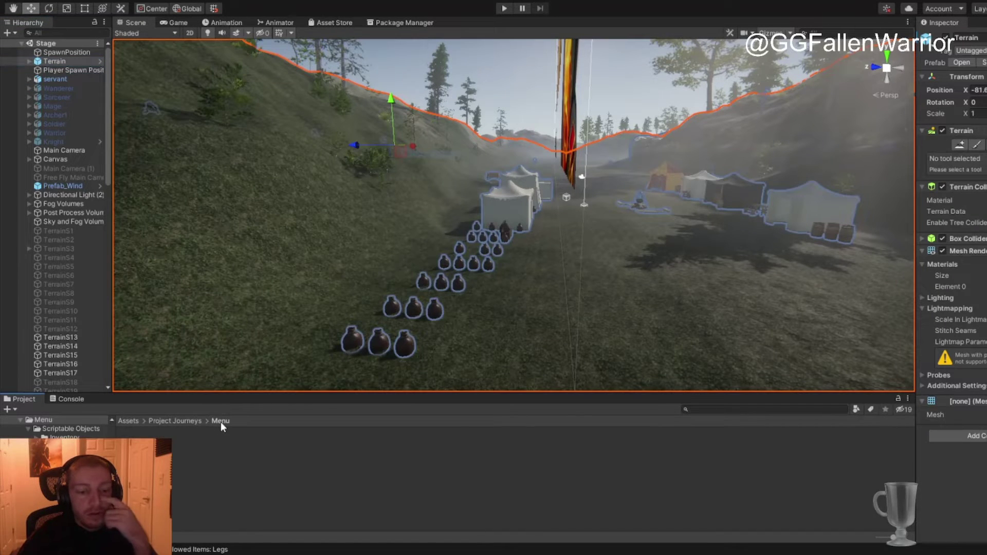
# - Browse the Project Journeys folder, looking into its Menu, Scriptable Objects and MenuAnimations subfolders
pyautogui.click(184, 421)
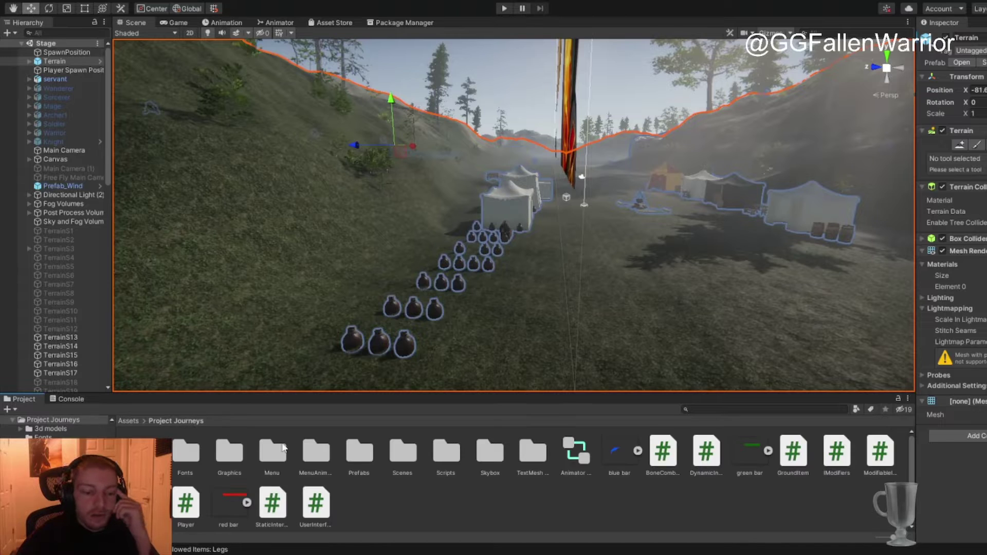
pyautogui.click(427, 492)
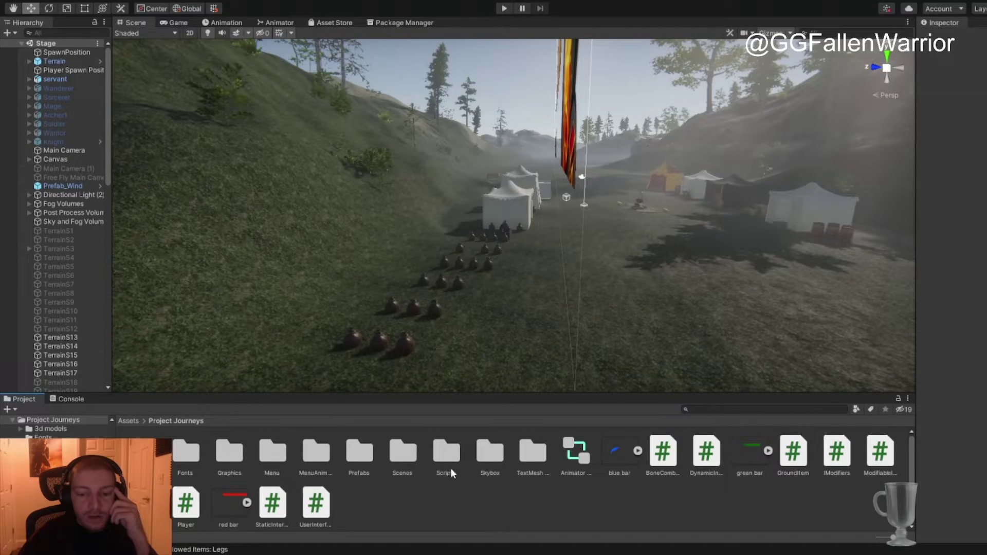
pyautogui.doubleClick(272, 452)
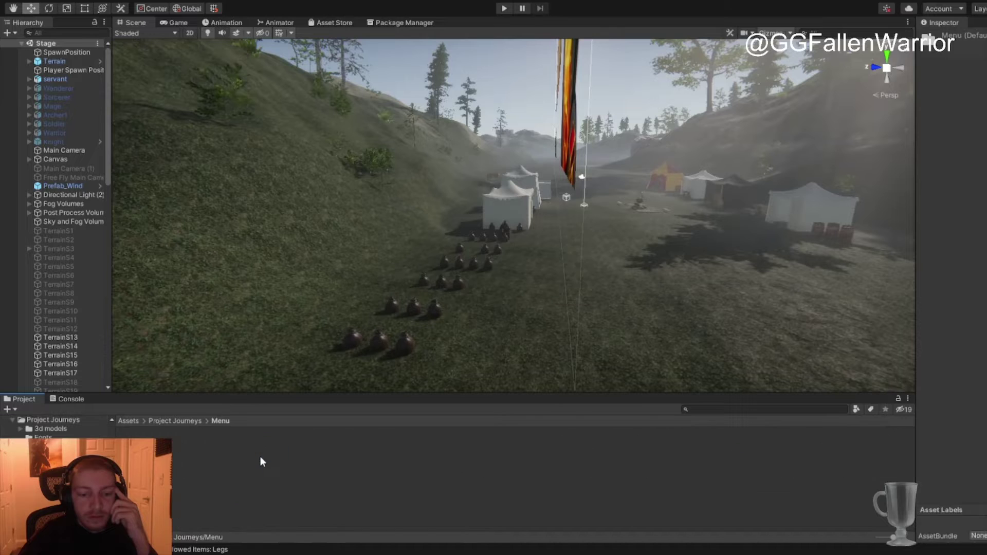
pyautogui.doubleClick(185, 453)
pyautogui.click(189, 422)
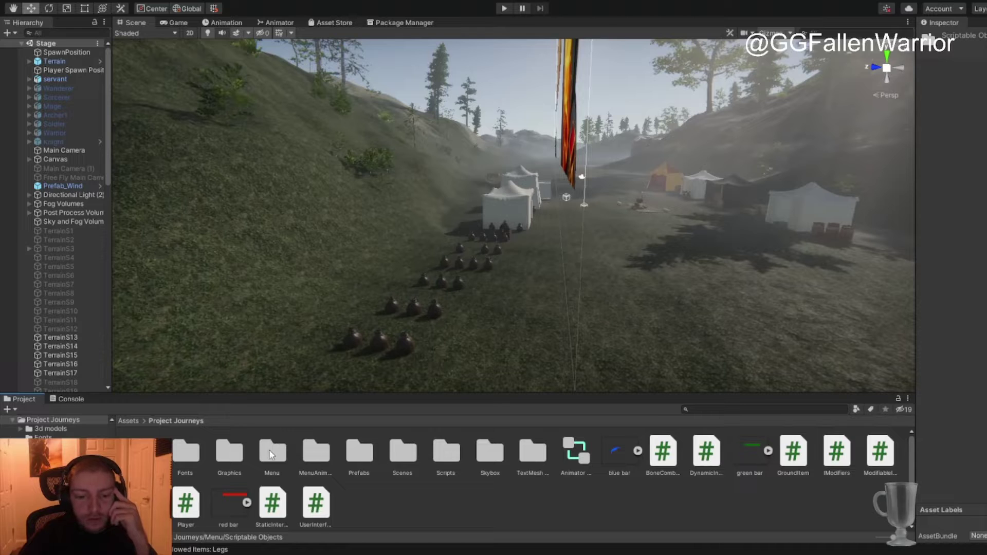
pyautogui.doubleClick(315, 451)
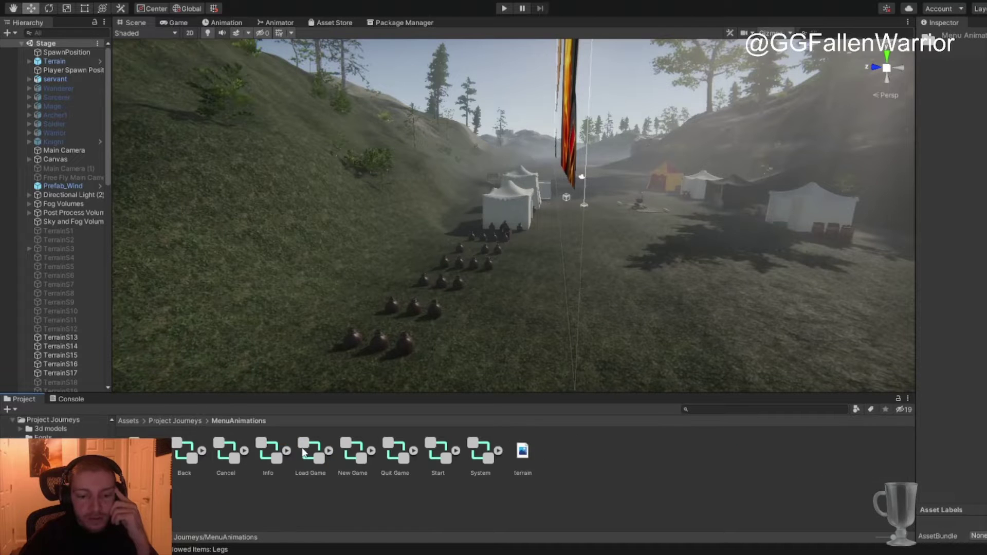
pyautogui.click(175, 421)
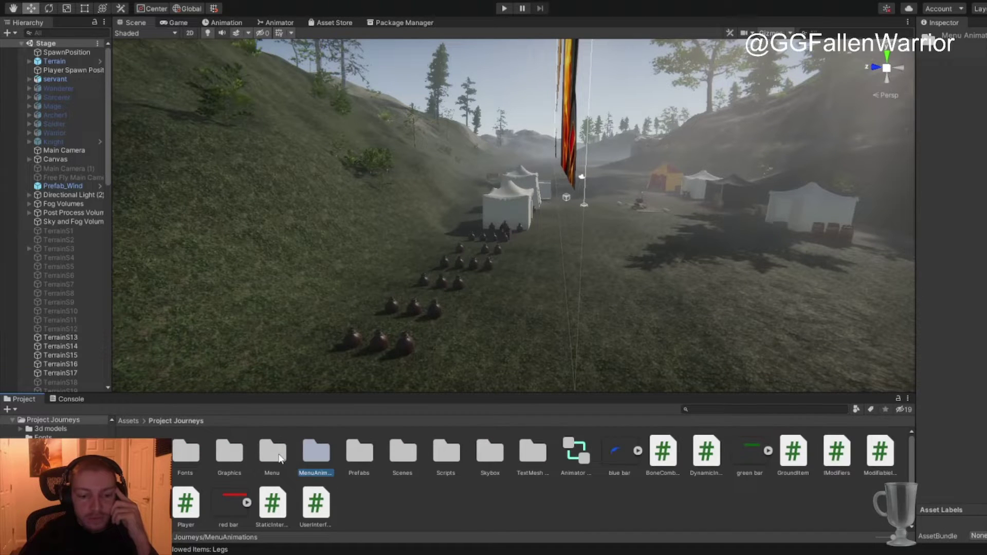
# - Open the MainMenu scene from the project's Scenes folder and start play mode
pyautogui.doubleClick(402, 452)
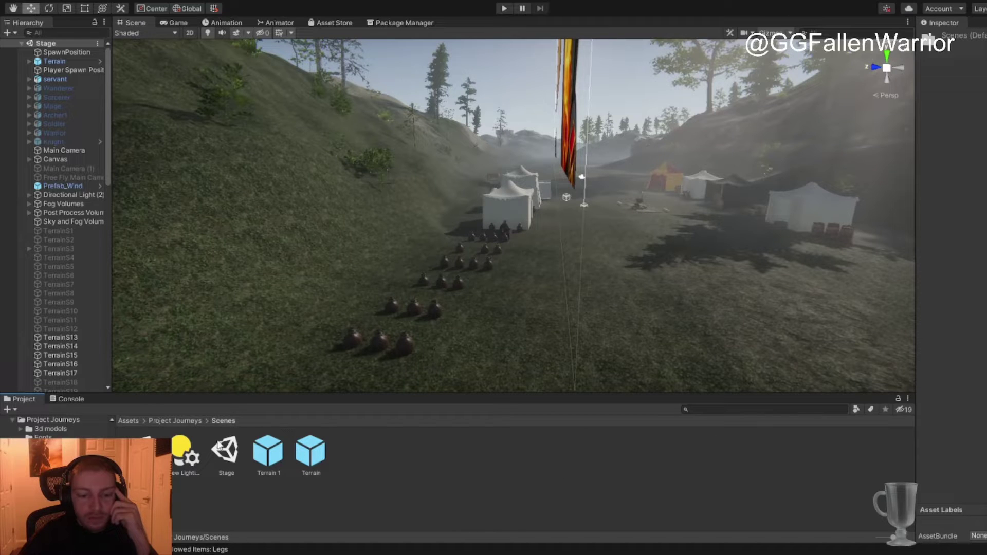
pyautogui.click(142, 452)
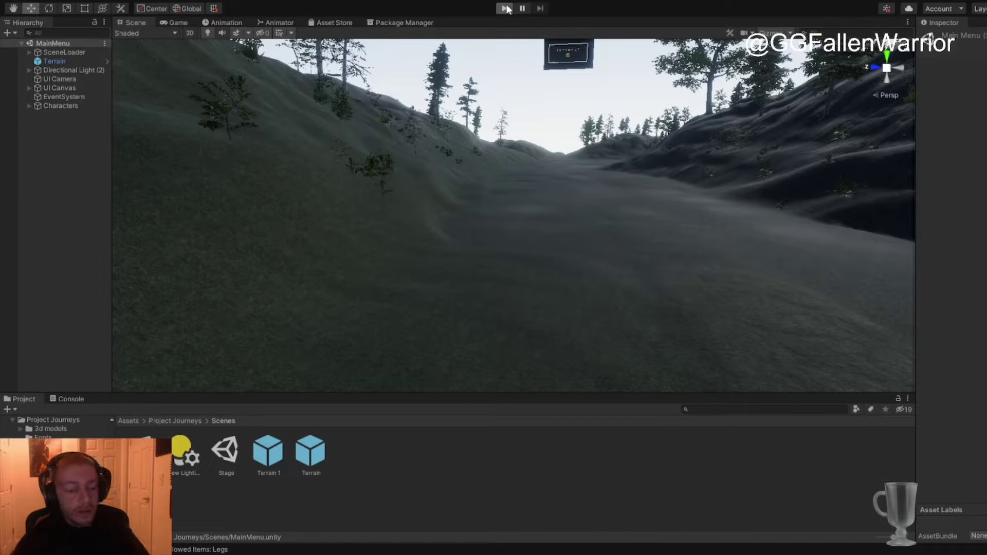
pyautogui.click(505, 9)
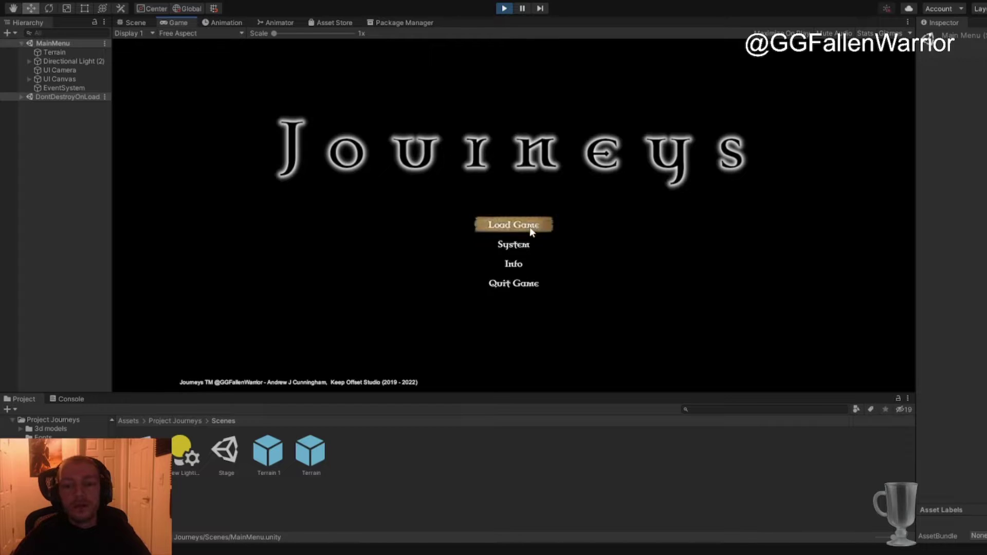
# - Review the game's Info, System Settings and save data pages, returning to the main menu after each one
pyautogui.click(523, 268)
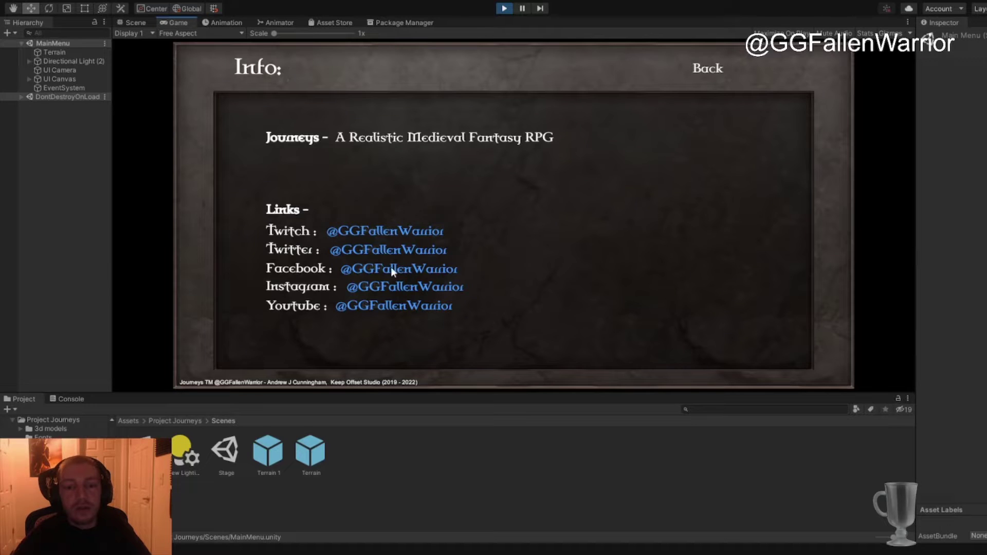
pyautogui.click(706, 69)
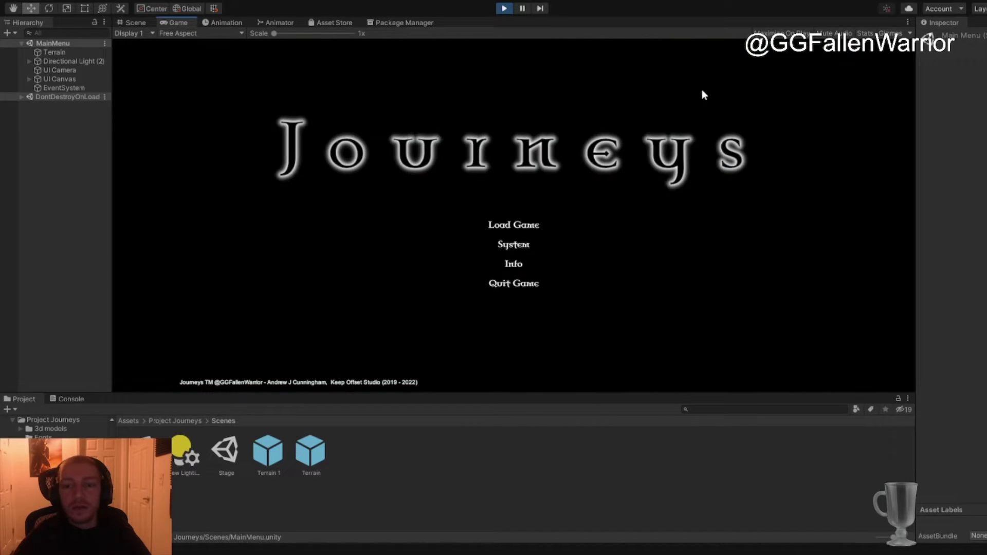
pyautogui.click(512, 245)
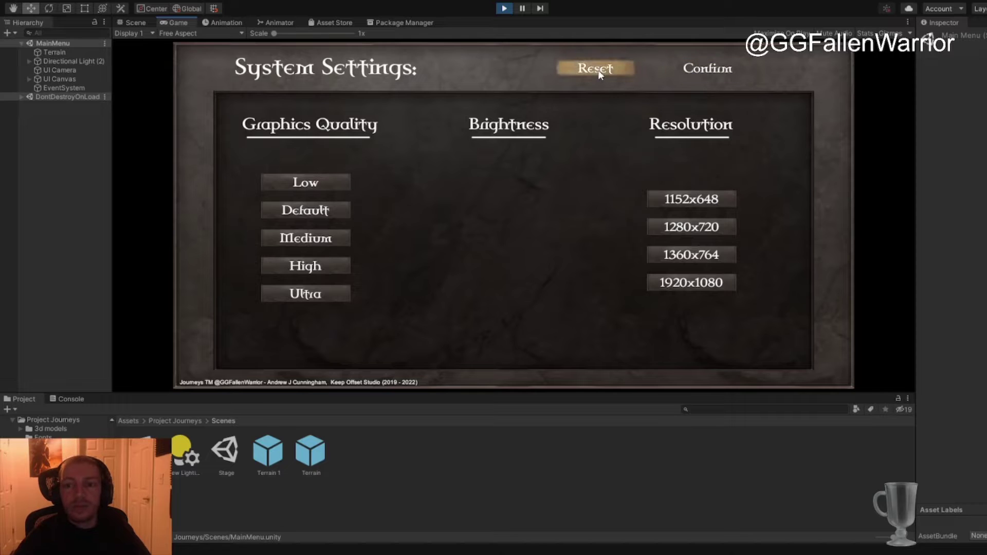
pyautogui.click(698, 68)
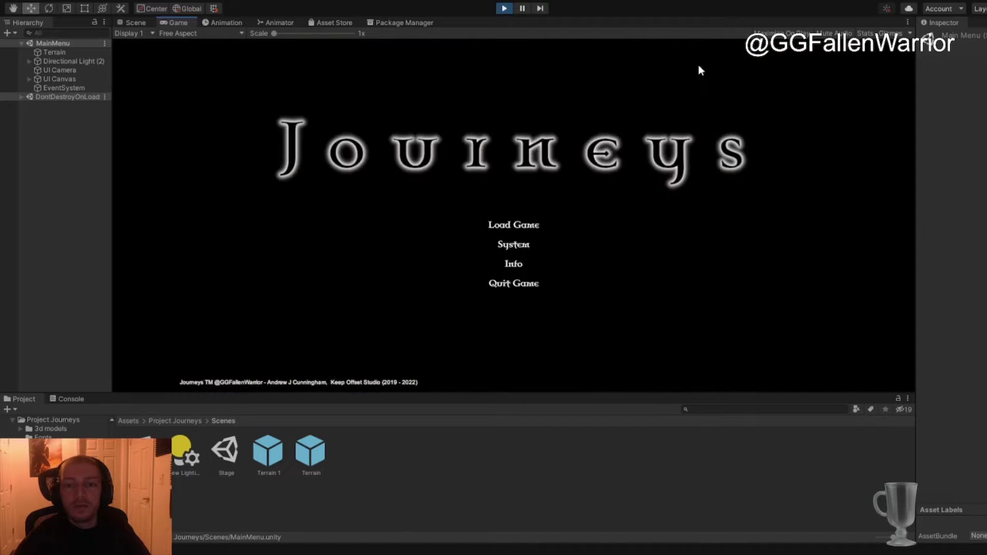
pyautogui.click(518, 226)
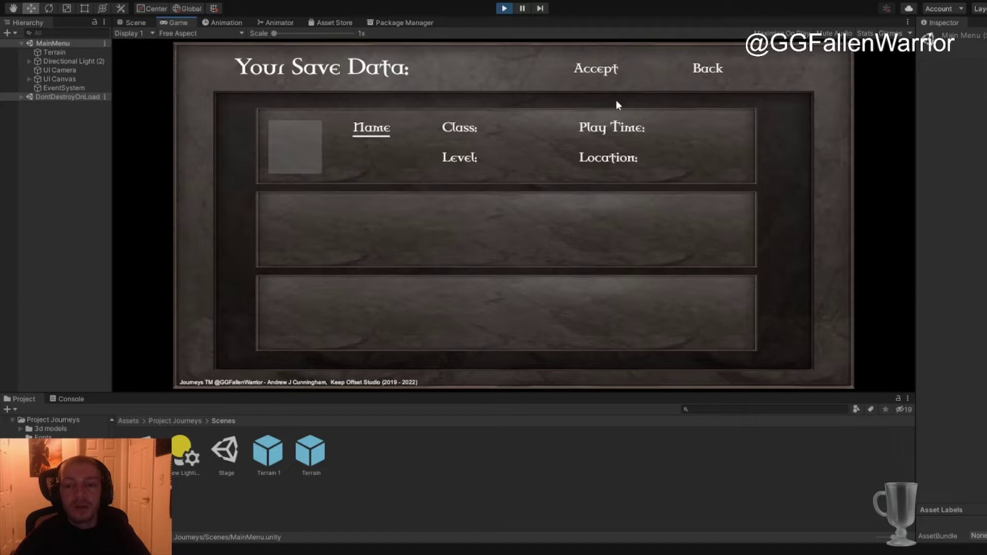
pyautogui.click(713, 73)
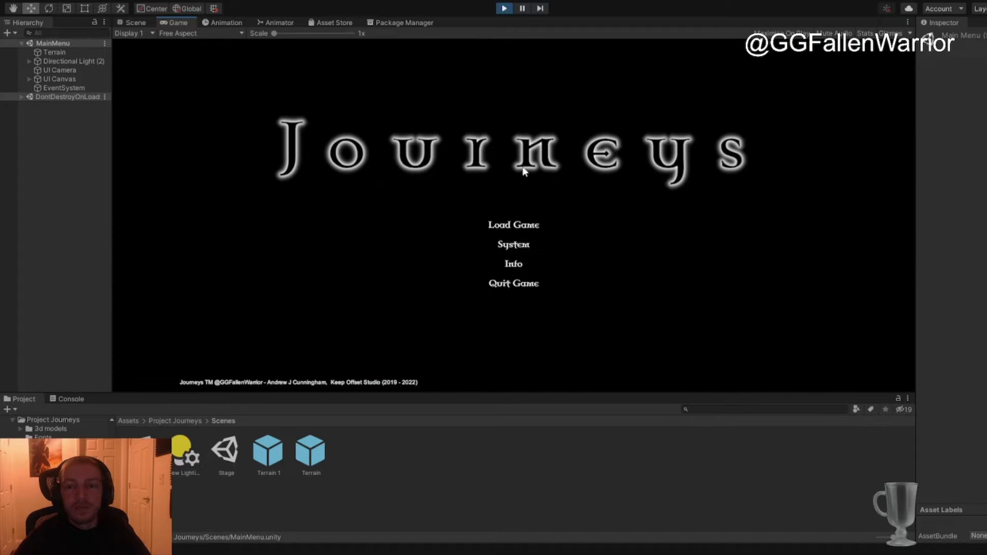
# - Stop play mode, reopen the Stage scene and play it
pyautogui.click(504, 8)
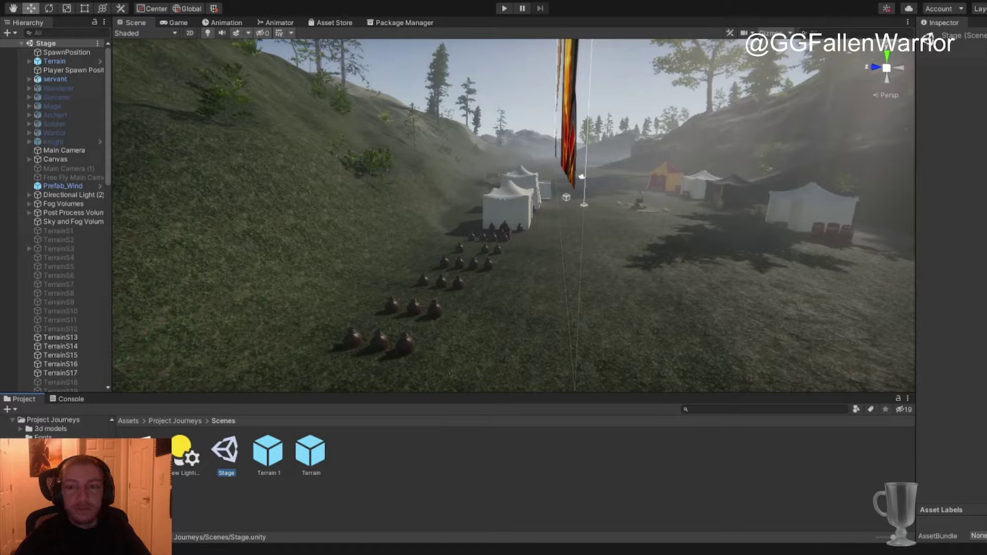
pyautogui.click(505, 9)
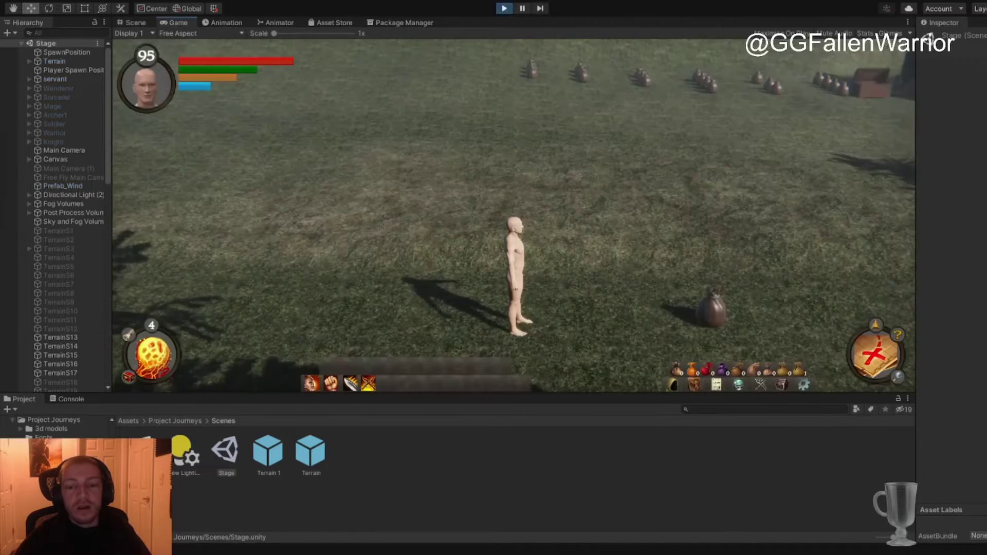
# - Open the backpack and character equipment windows, and equip the white underwear from the nearest sack in the Legs slot
pyautogui.press('w')
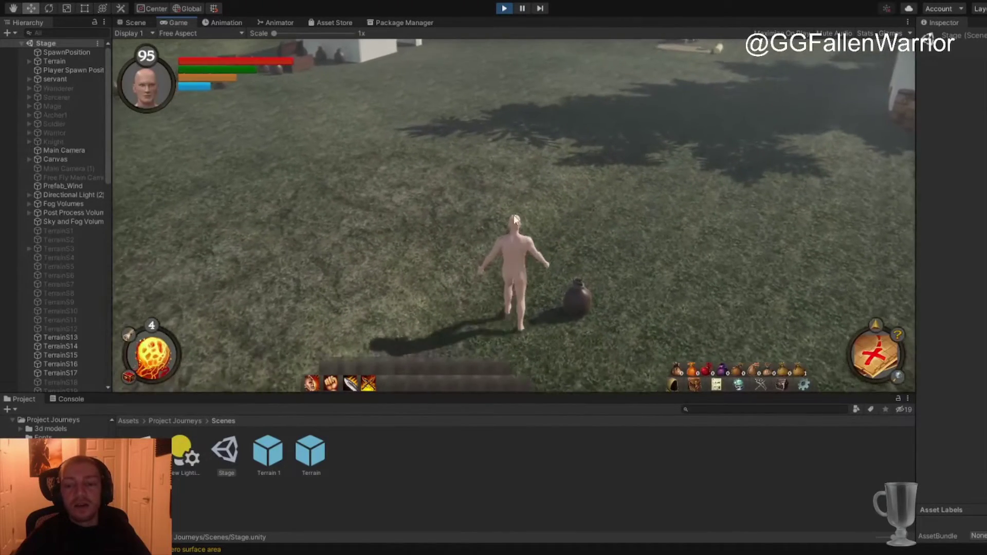
pyautogui.click(695, 385)
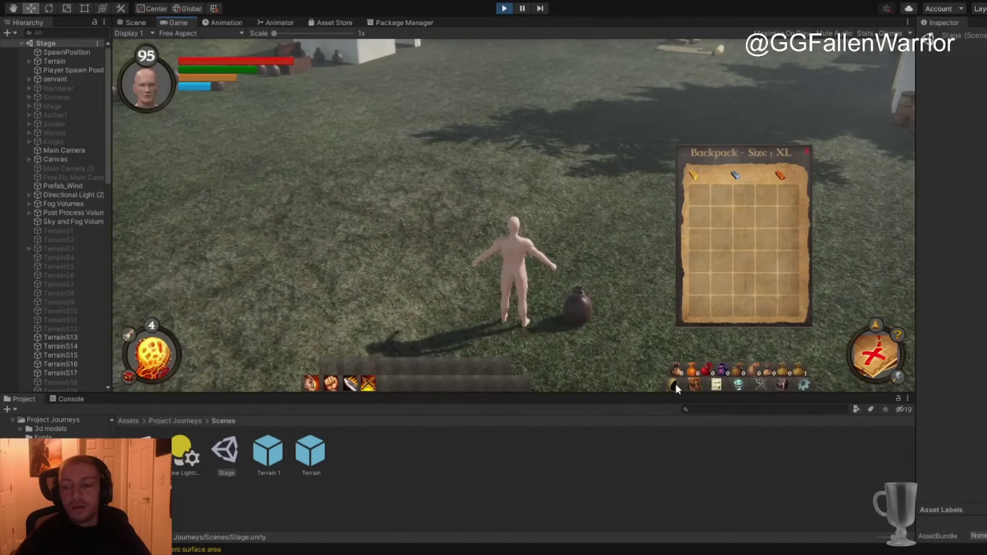
pyautogui.click(674, 385)
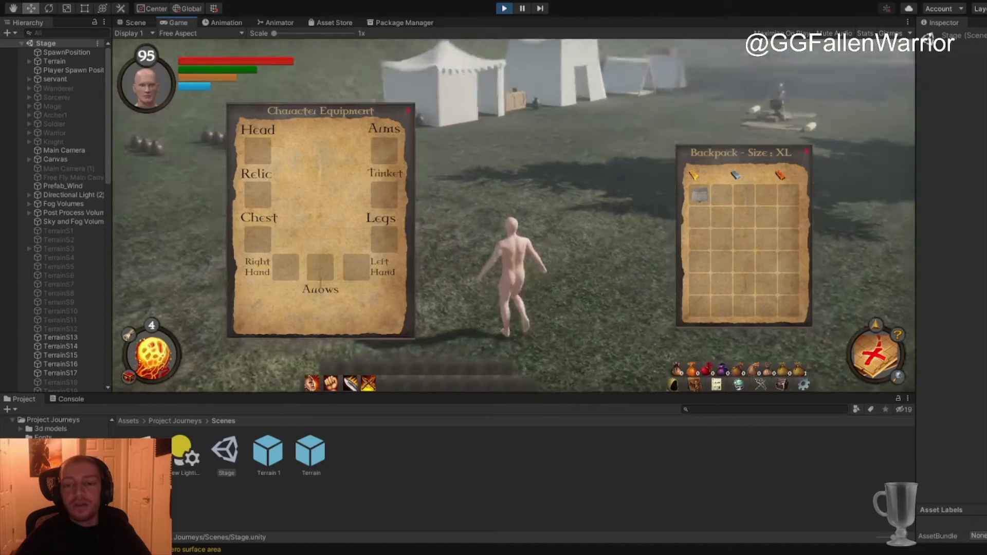
pyautogui.moveTo(514, 216); pyautogui.dragTo(671, 200, button='right')
pyautogui.moveTo(388, 252); pyautogui.dragTo(388, 250)
pyautogui.moveTo(436, 251); pyautogui.dragTo(746, 272, button='right')
# - Run to the rows of sacks near the white tents and collect their clothing and armor into the backpack
pyautogui.hotkey('shift', 'w')
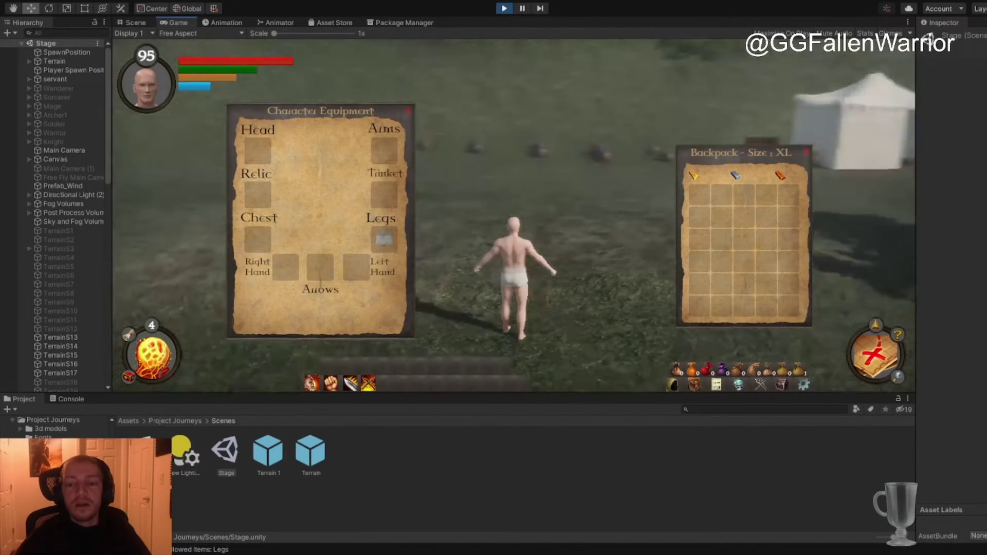
pyautogui.press('w')
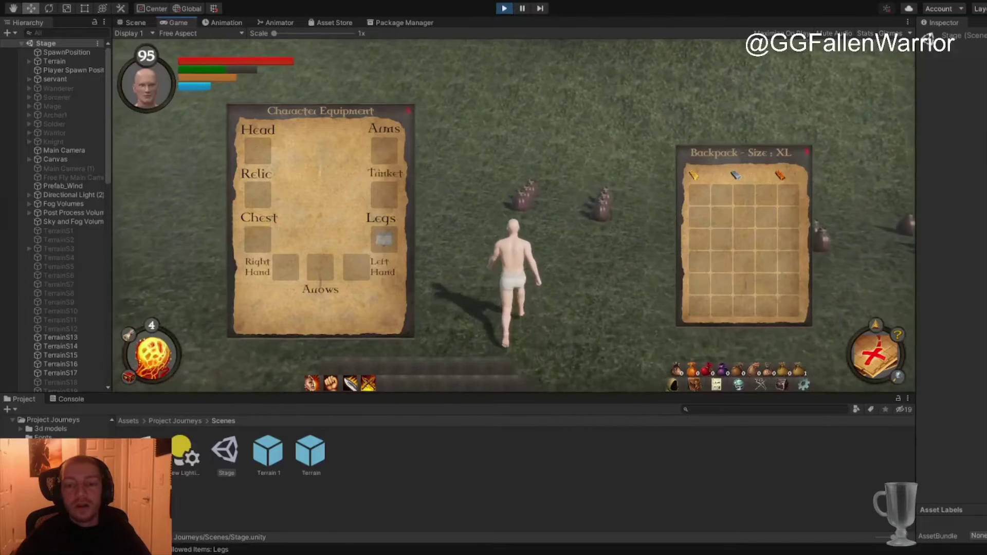
pyautogui.press('s')
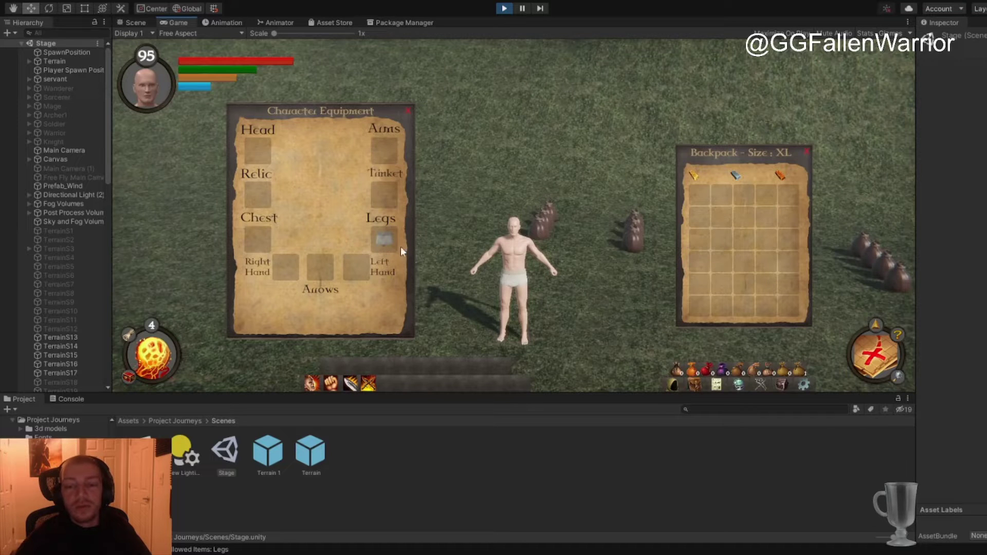
pyautogui.hotkey('shift', 'w')
pyautogui.press('w')
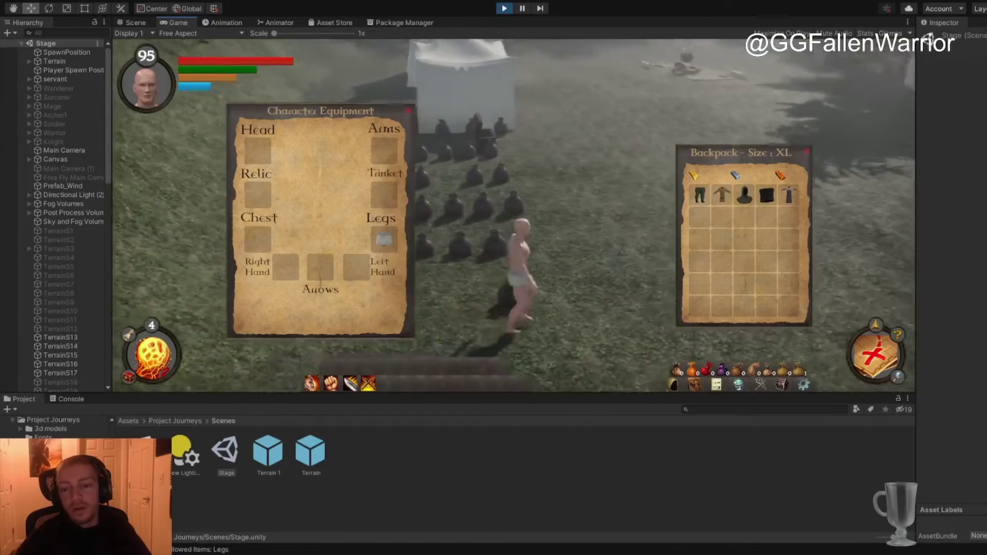
pyautogui.press('w')
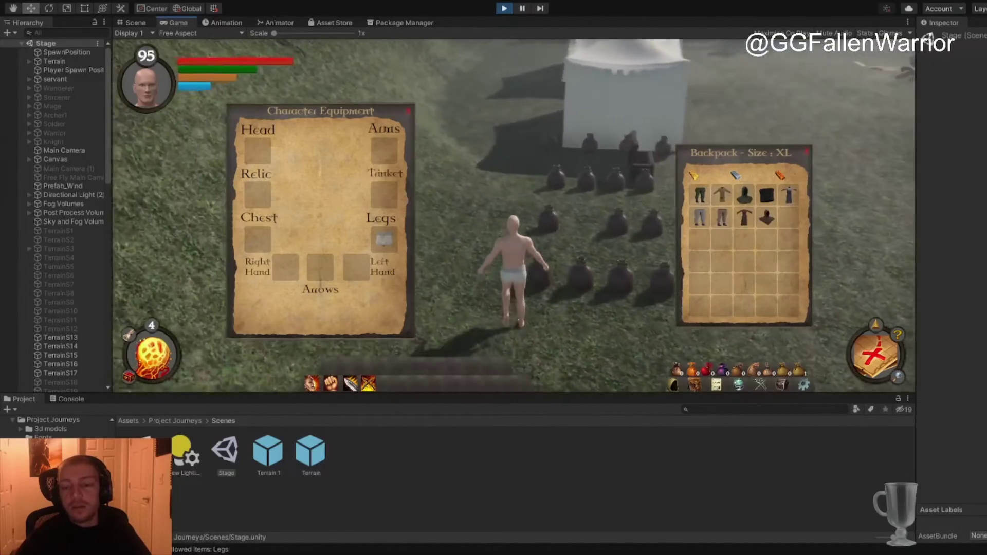
pyautogui.press('w')
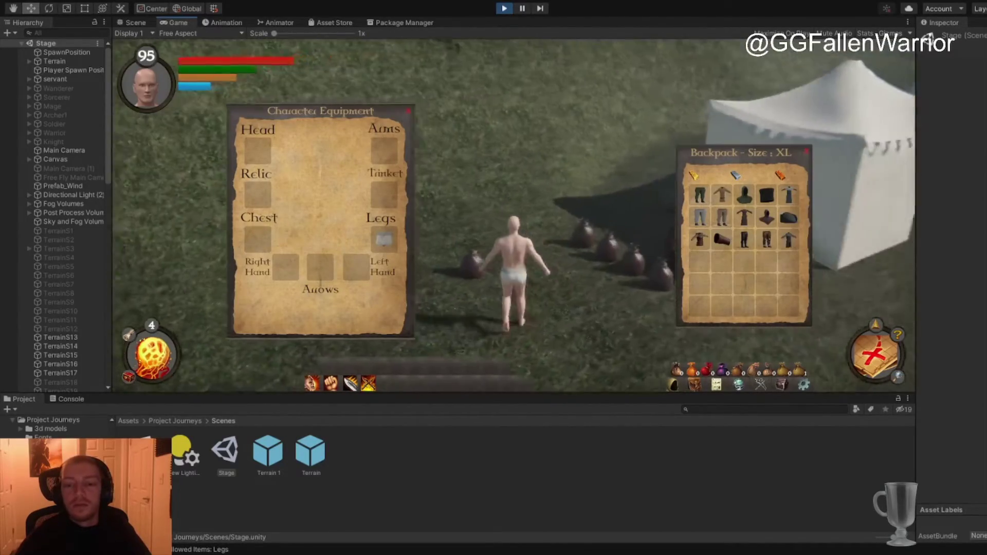
pyautogui.press('w')
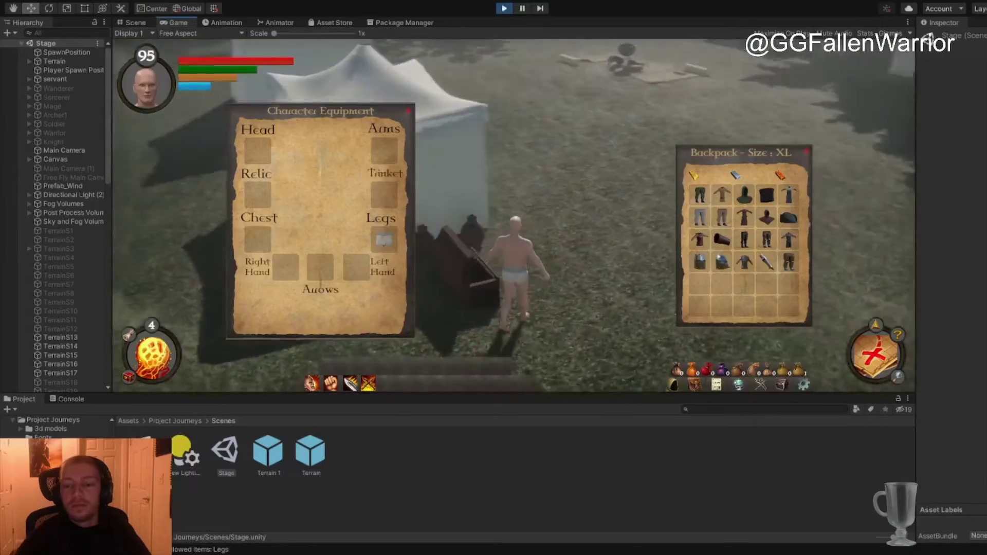
pyautogui.press('w')
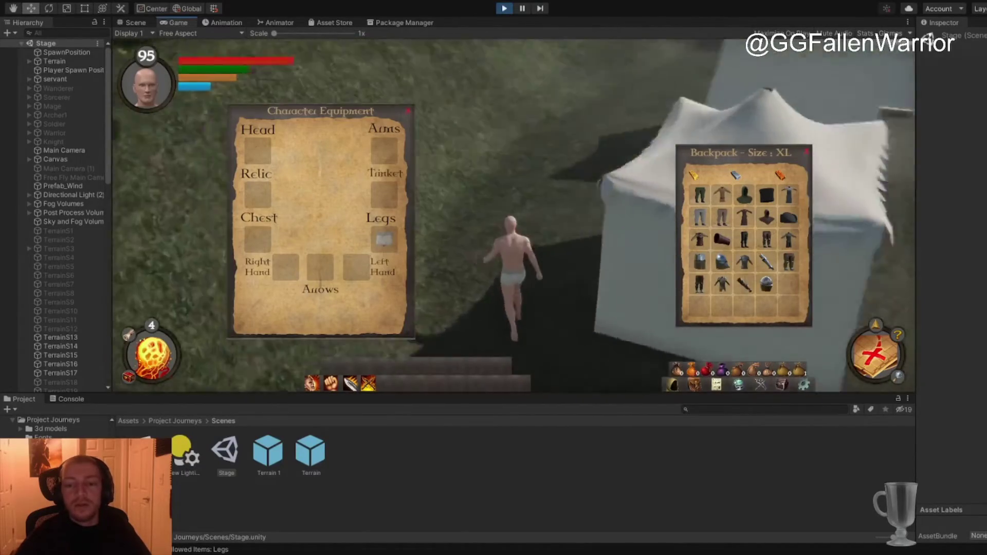
# - Run through the camp collecting the shield, sword and bow into the backpack, and head for the castle gate
pyautogui.press('w')
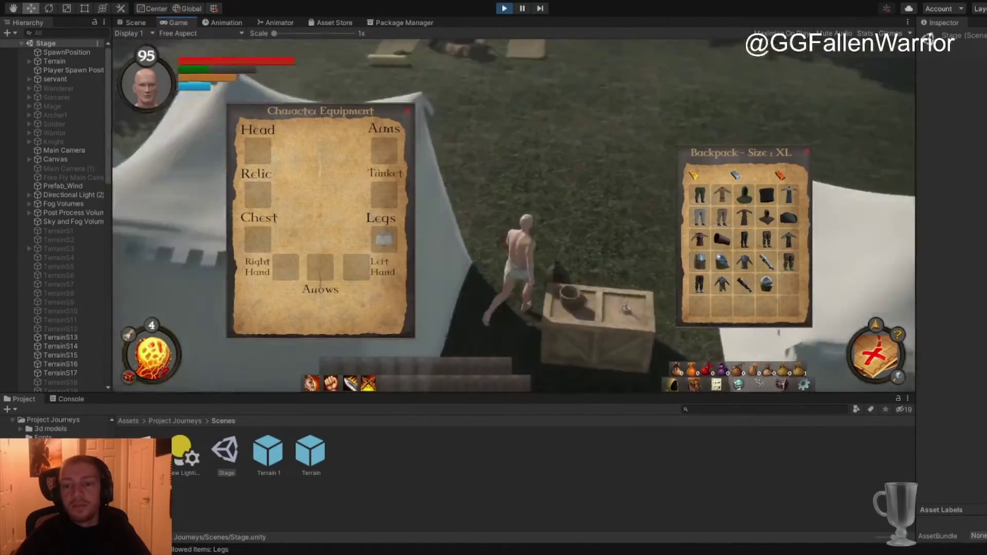
pyautogui.press('w')
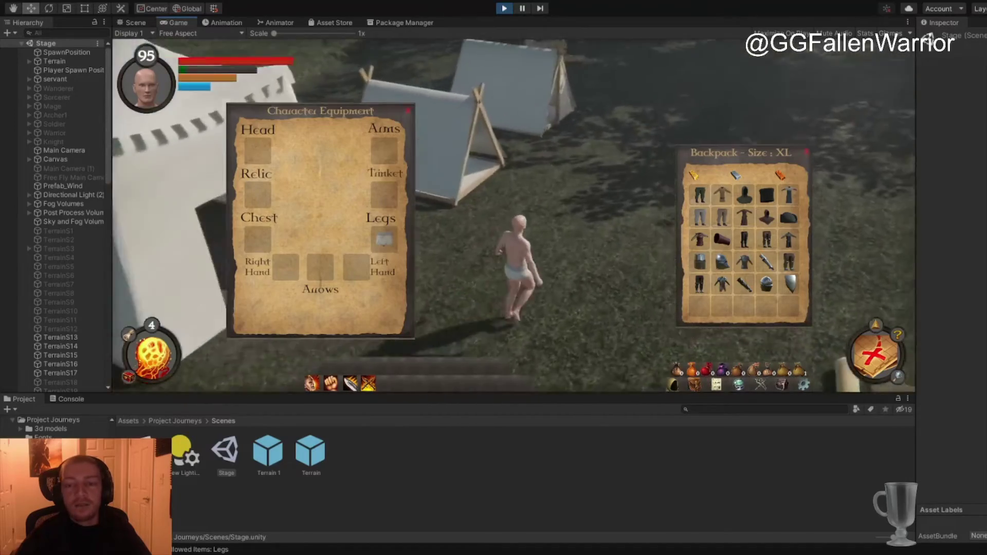
pyautogui.press('w')
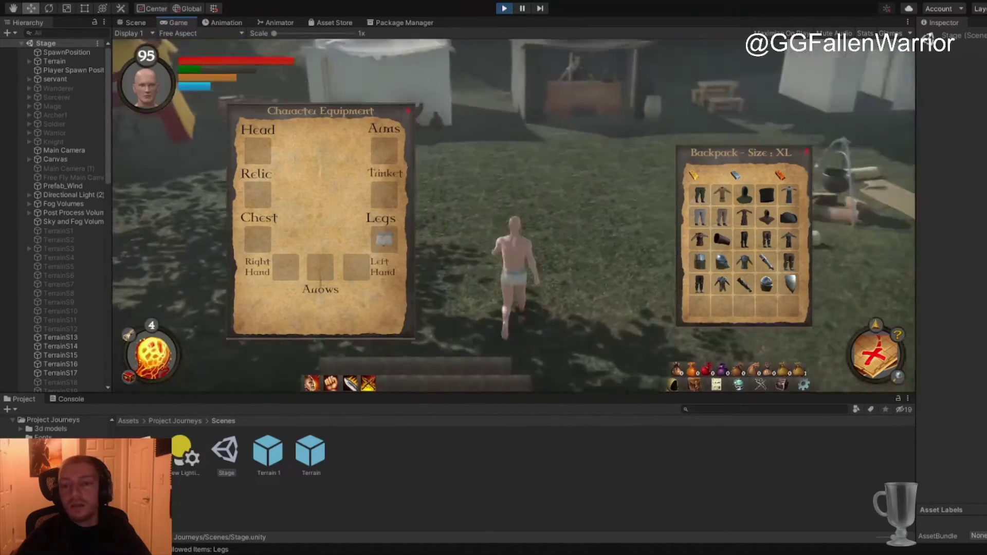
pyautogui.press('w')
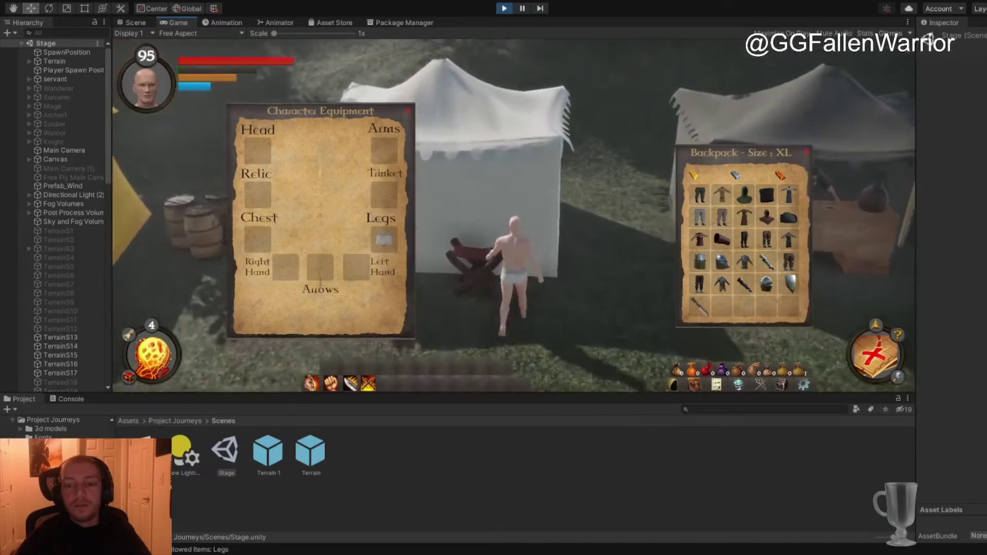
pyautogui.press('w')
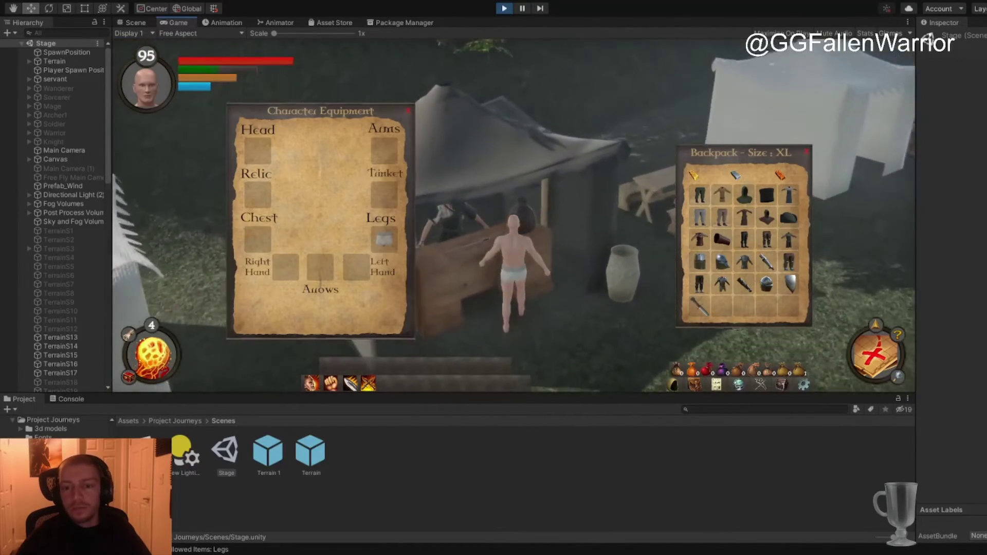
pyautogui.press('w')
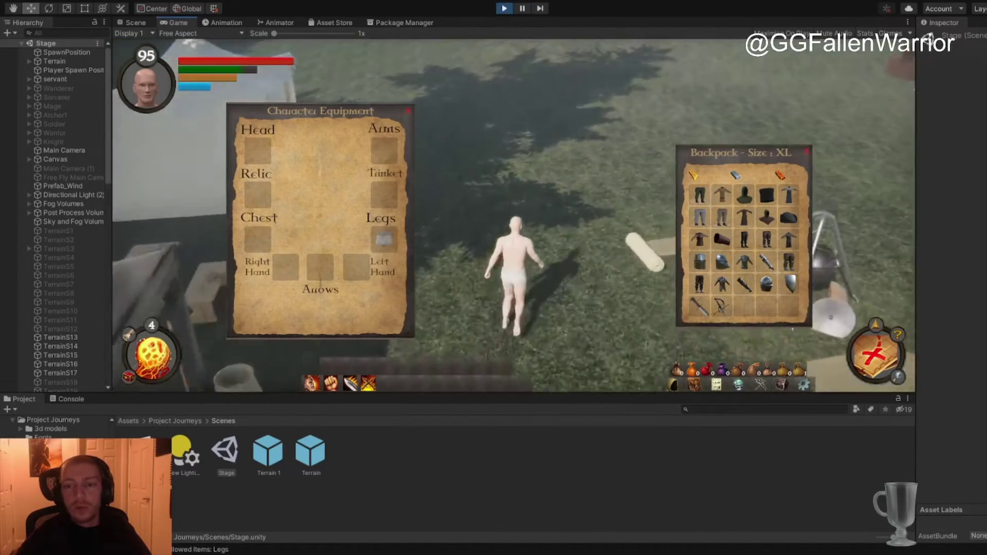
pyautogui.press('w')
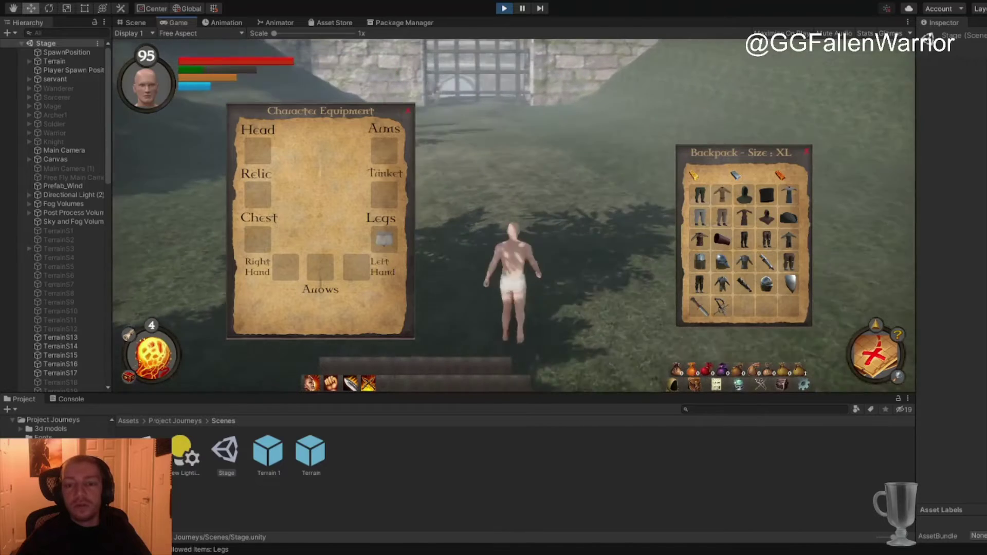
# - Equip the sword from the backpack in the Right Hand slot and the shield in the Left Hand slot
pyautogui.press('w')
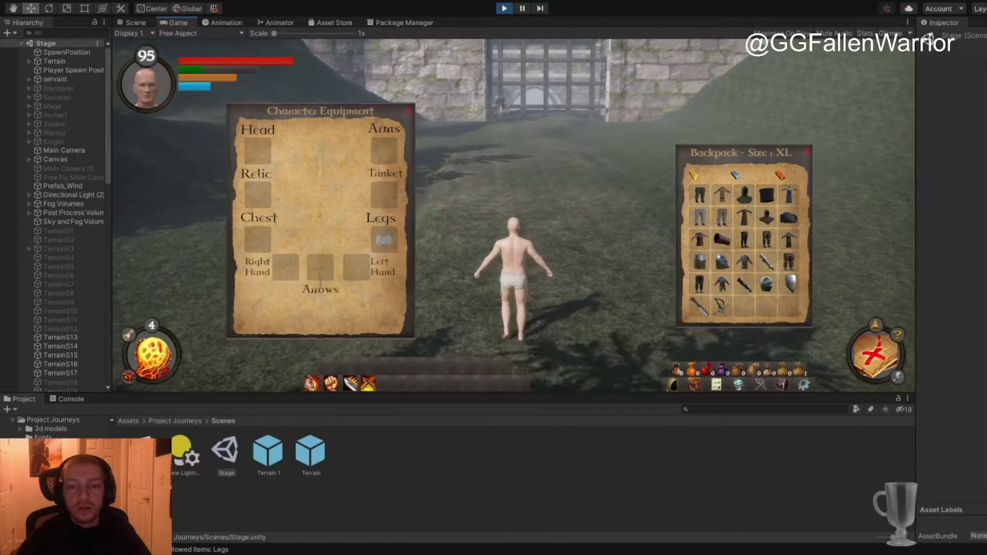
pyautogui.moveTo(699, 310); pyautogui.dragTo(288, 273)
pyautogui.press('s')
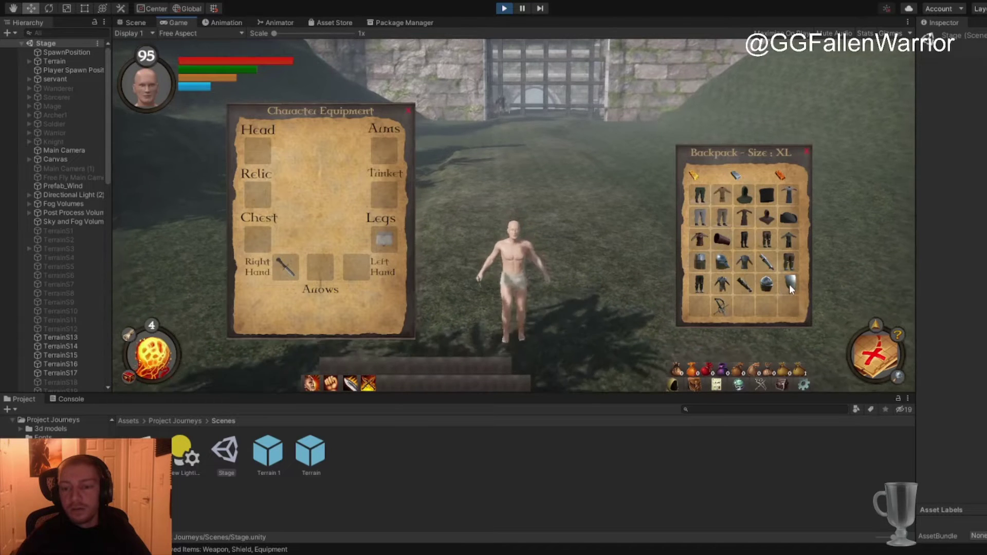
pyautogui.moveTo(789, 284); pyautogui.dragTo(351, 266)
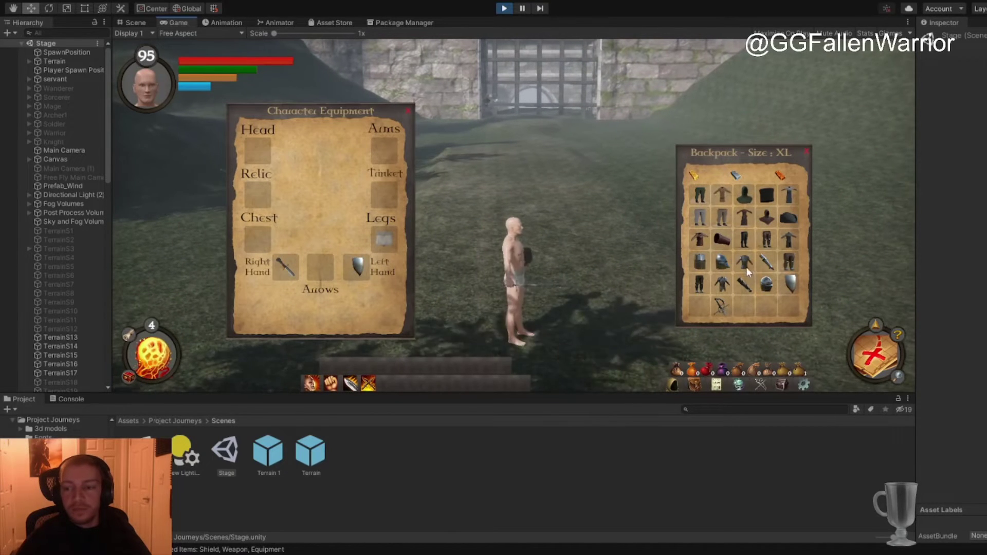
# - Equip the plate helmet, chest, arm and leg armor from the backpack, and close the backpack and character equipment windows
pyautogui.moveTo(774, 286); pyautogui.dragTo(258, 151)
pyautogui.moveTo(722, 282); pyautogui.dragTo(258, 238)
pyautogui.moveTo(743, 286); pyautogui.dragTo(384, 152)
pyautogui.moveTo(699, 283); pyautogui.dragTo(384, 239)
pyautogui.click(672, 385)
pyautogui.click(798, 370)
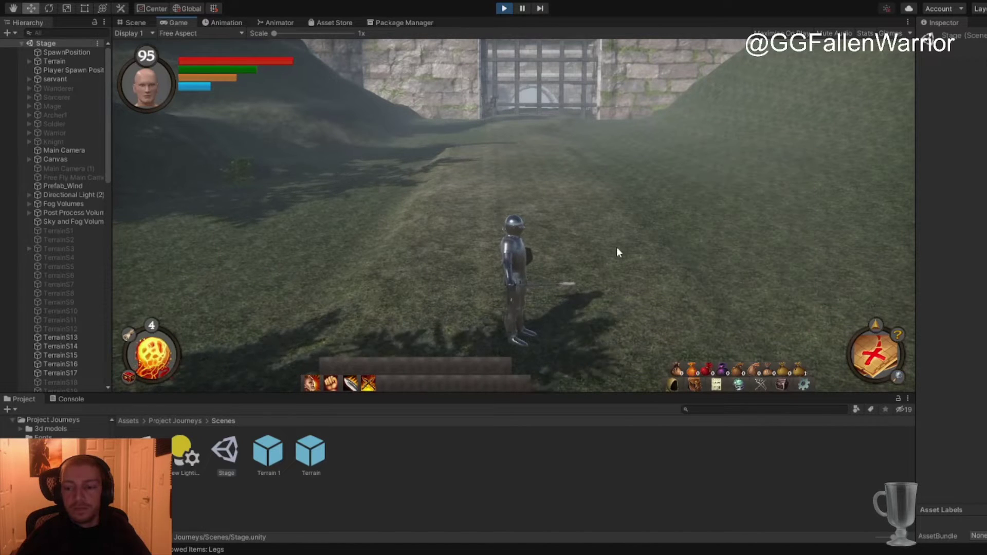
# - Run and turn the armored character in different directions on the grass to show the equipped set in motion
pyautogui.press('w')
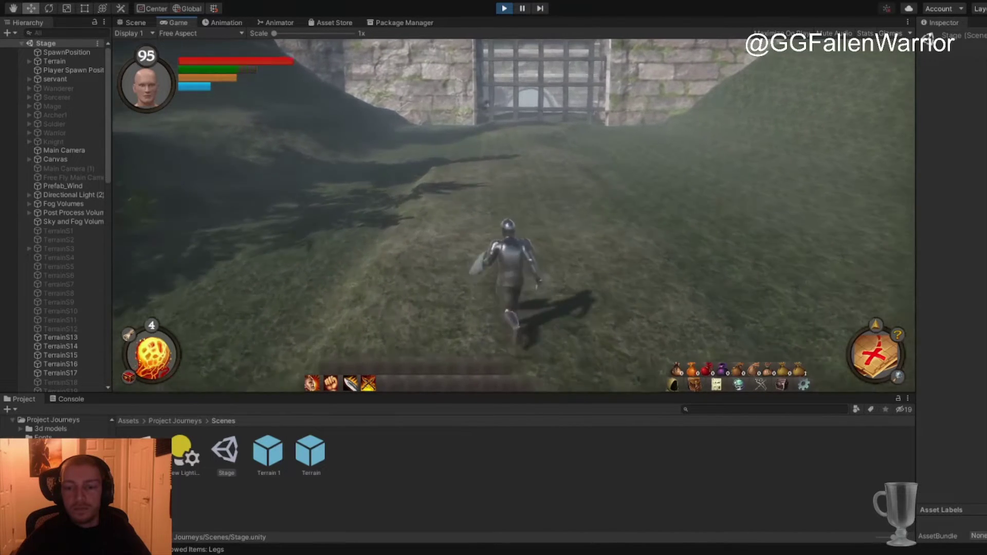
pyautogui.press('d')
pyautogui.press('s')
pyautogui.press('a')
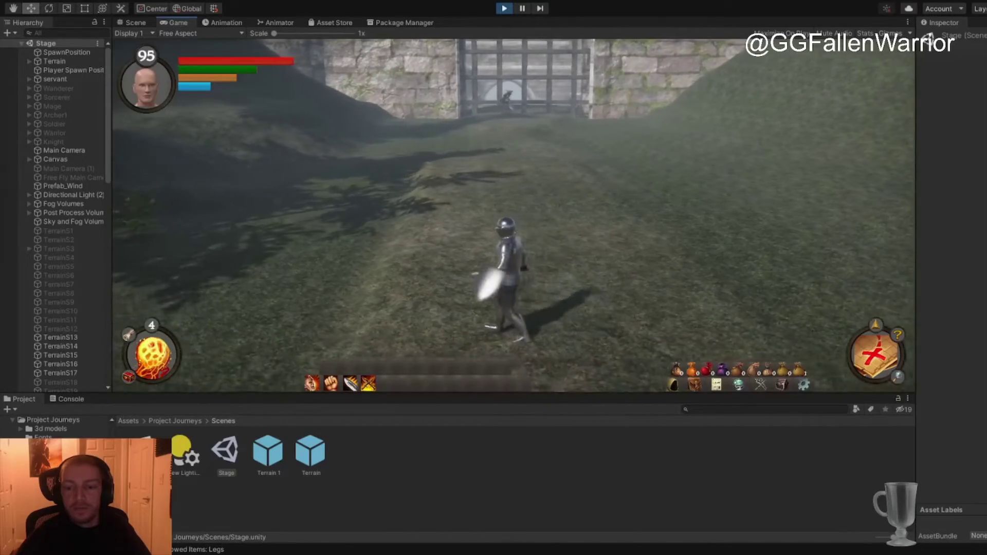
pyautogui.press('w')
pyautogui.hotkey('shift', 'w')
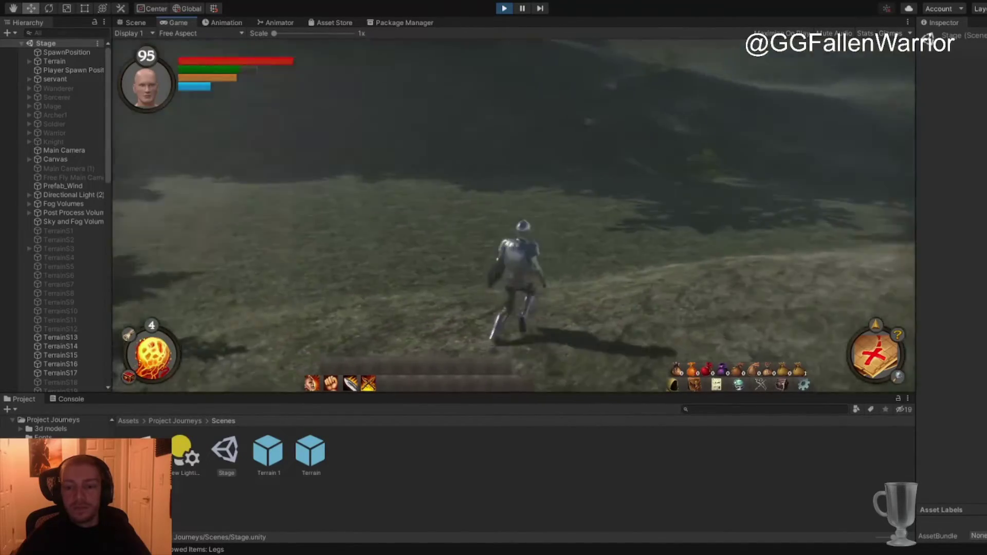
pyautogui.hotkey('shift', 'w')
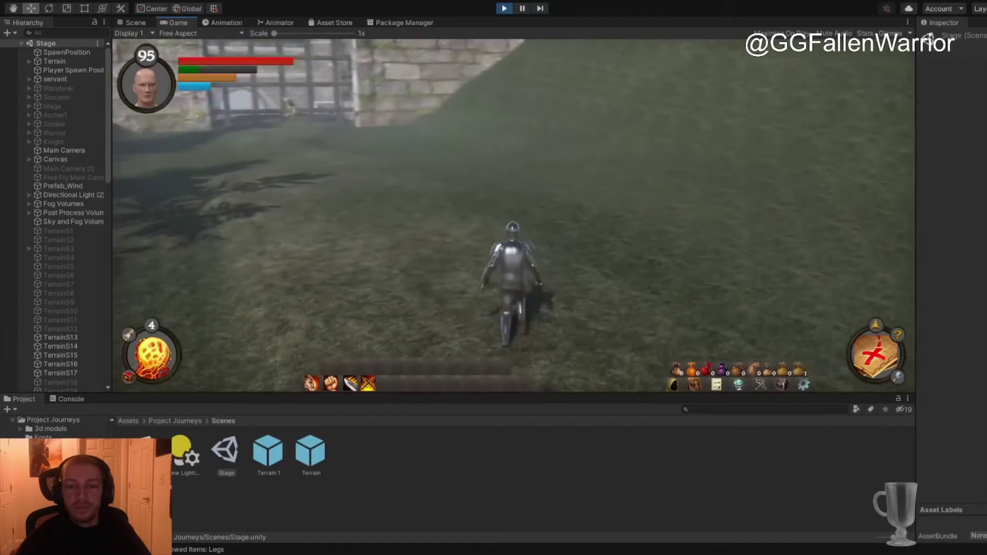
# - Walk the armored character up to the enemy at the castle gate, let it attack, and stop play mode
pyautogui.press('w')
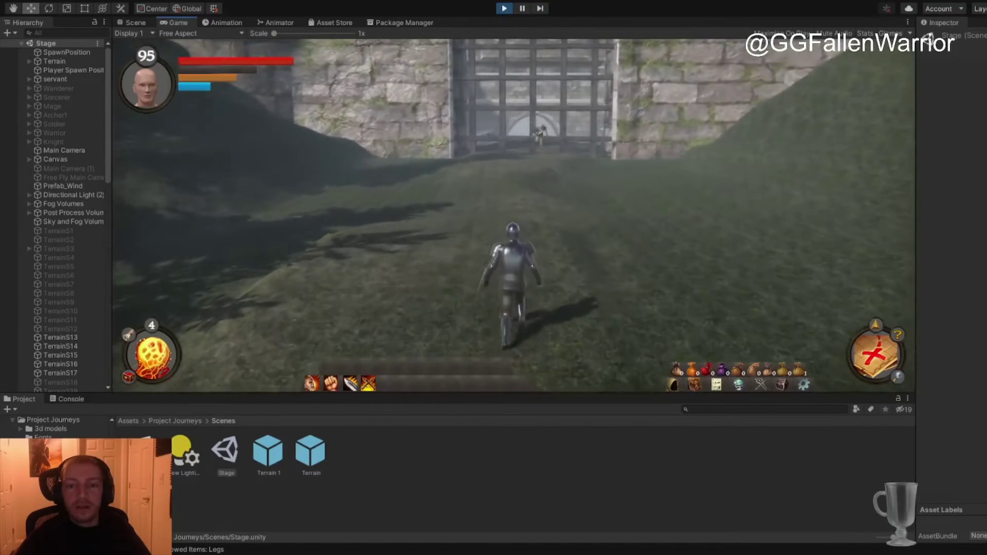
pyautogui.press('w')
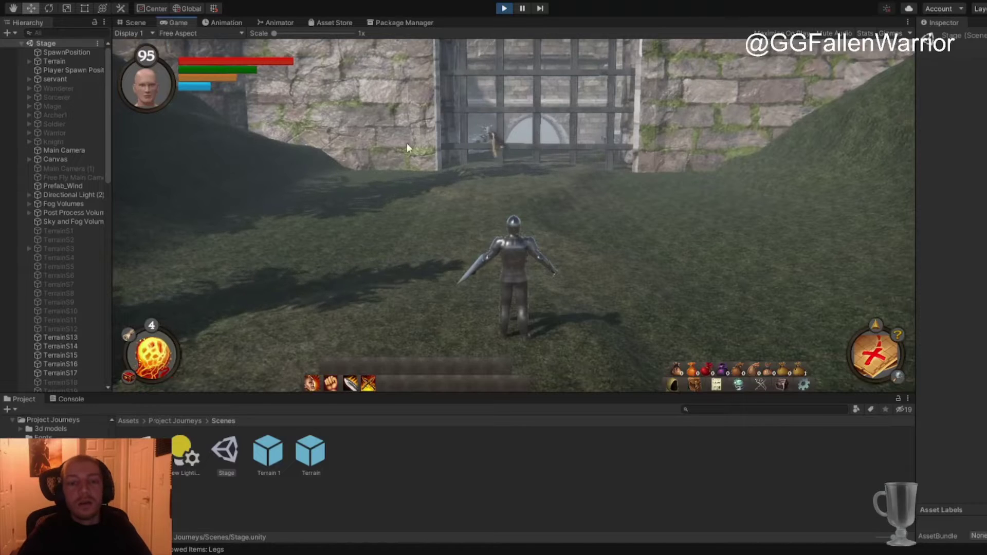
pyautogui.press('w')
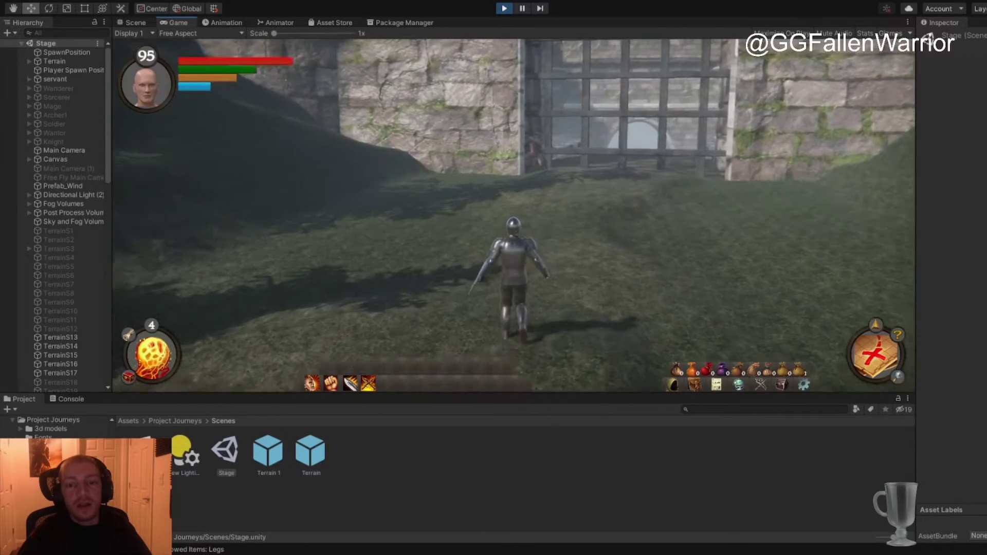
pyautogui.press('w')
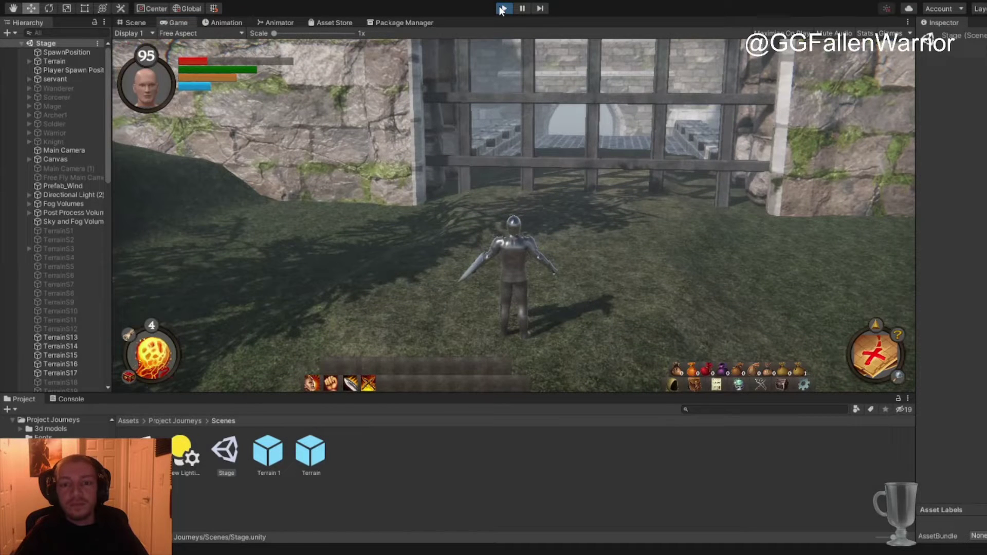
pyautogui.click(502, 11)
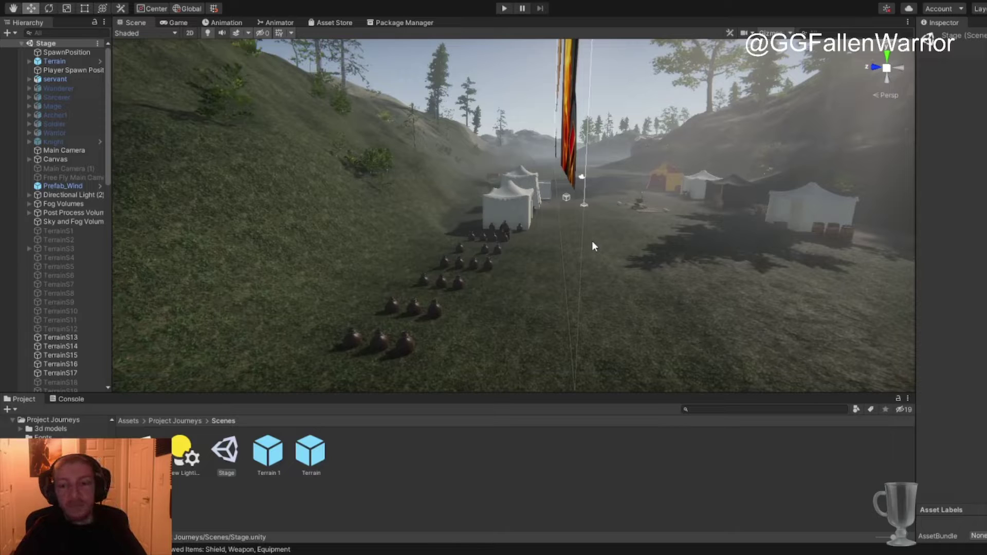
# - Play the Stage scene again and open the backpack and character equipment windows
pyautogui.click(505, 8)
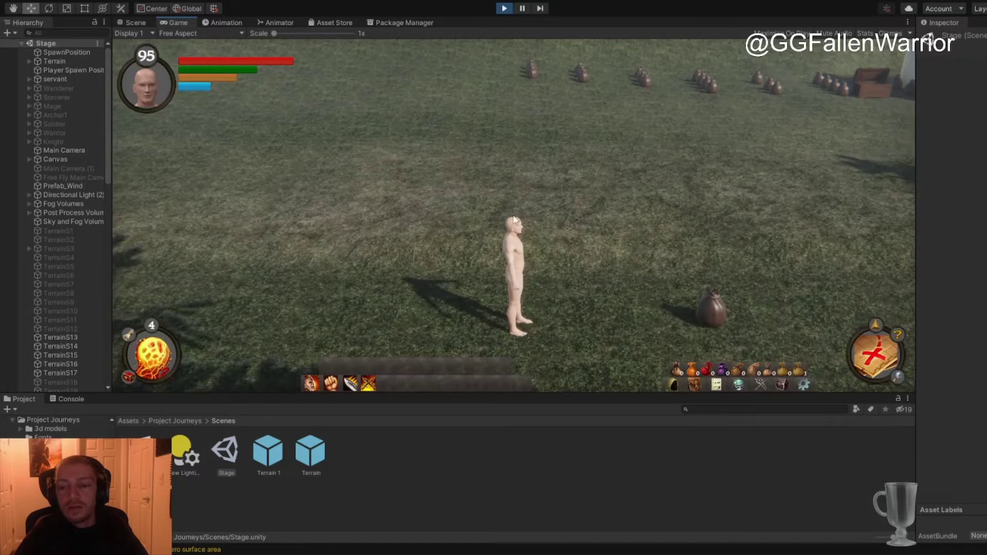
pyautogui.click(672, 384)
pyautogui.click(691, 382)
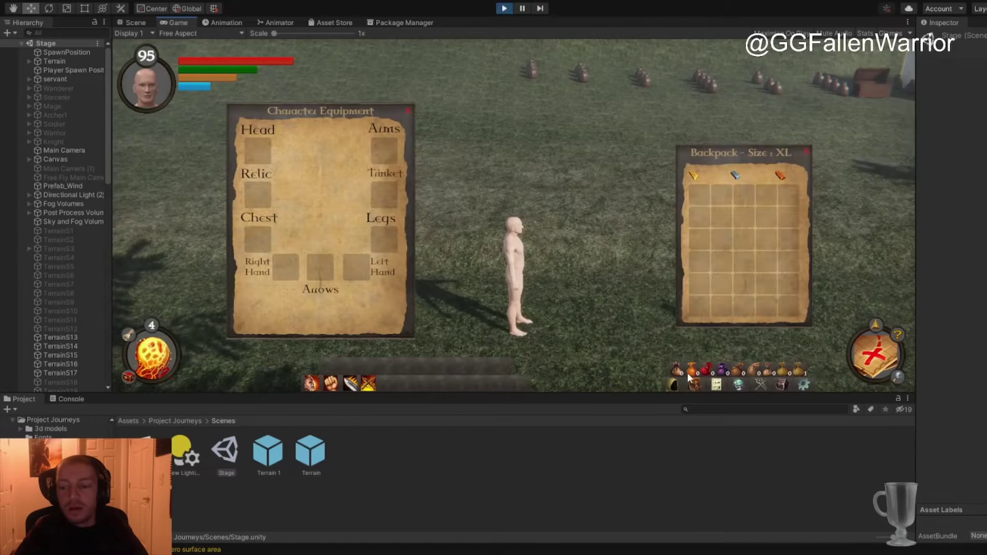
pyautogui.moveTo(385, 385); pyautogui.dragTo(401, 382, button='right')
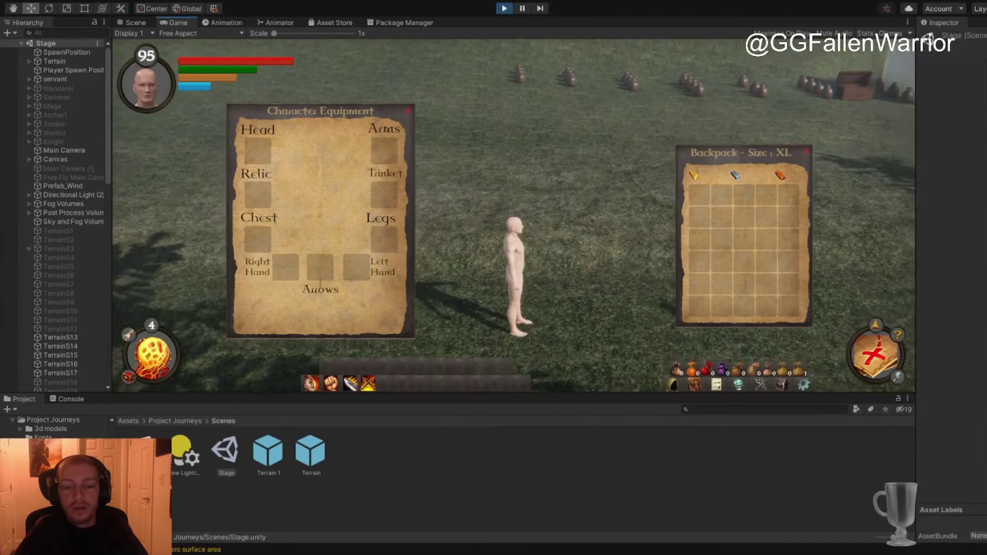
# - Collect the white underwear from the nearest sack and equip it in the Legs slot
pyautogui.press('w')
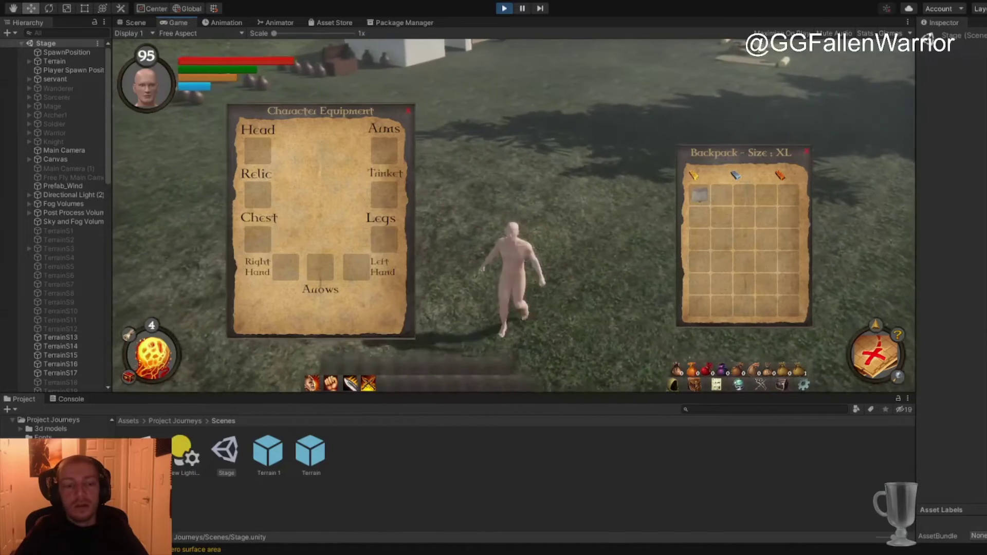
pyautogui.press('w')
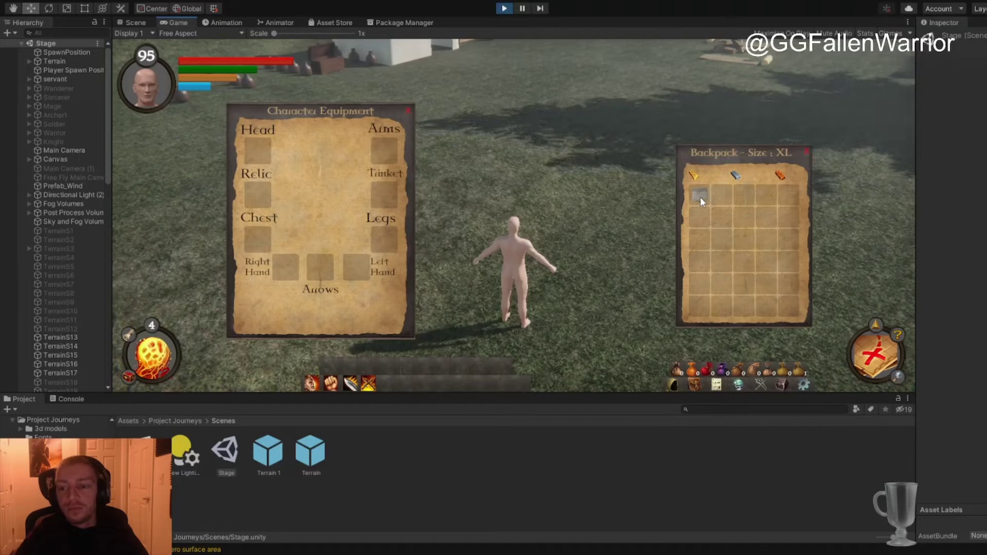
pyautogui.moveTo(700, 196); pyautogui.dragTo(380, 240)
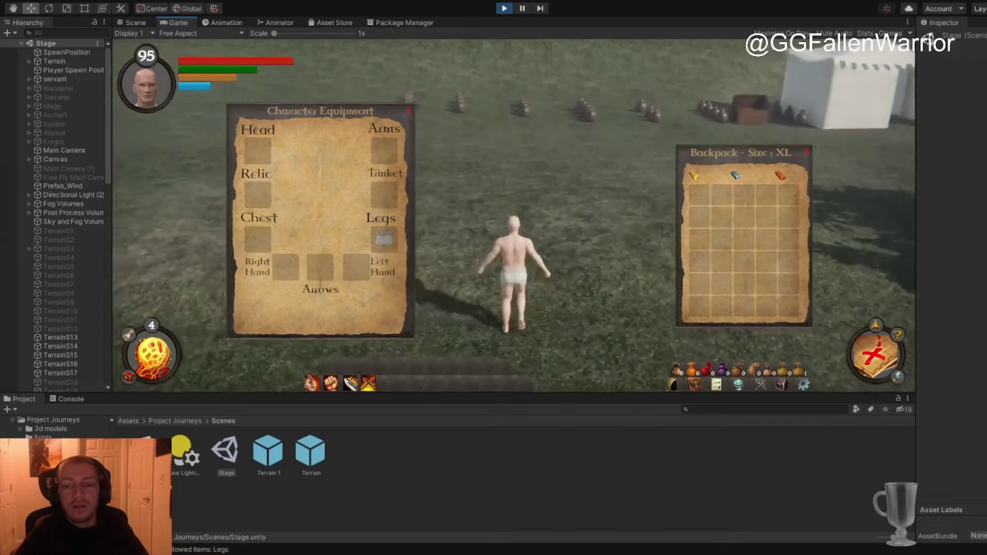
# - Face the axe-wielding enemy near the castle gate in underwear only, with both windows closed, and stop play mode
pyautogui.hotkey('shift', 'w')
pyautogui.press('w')
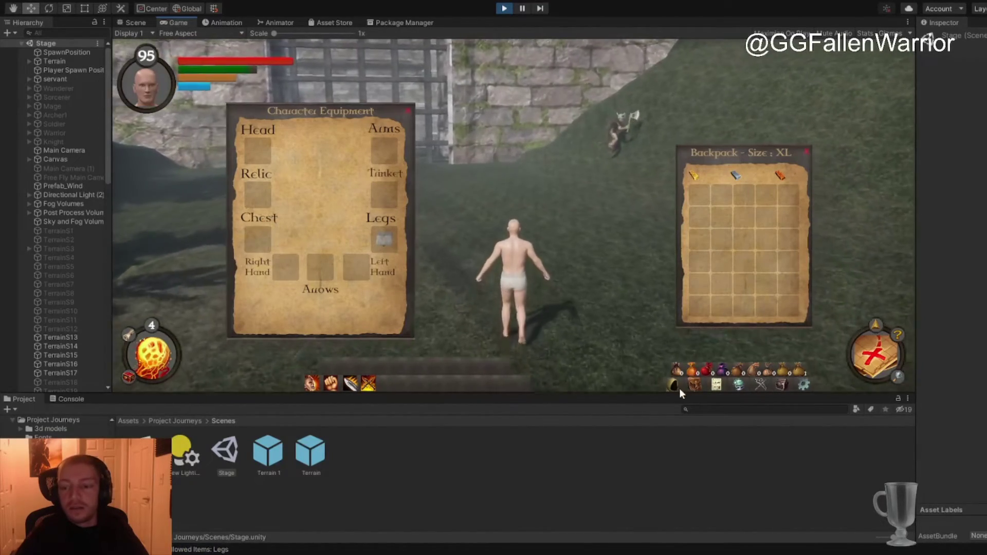
pyautogui.click(678, 387)
pyautogui.click(799, 371)
pyautogui.press('w')
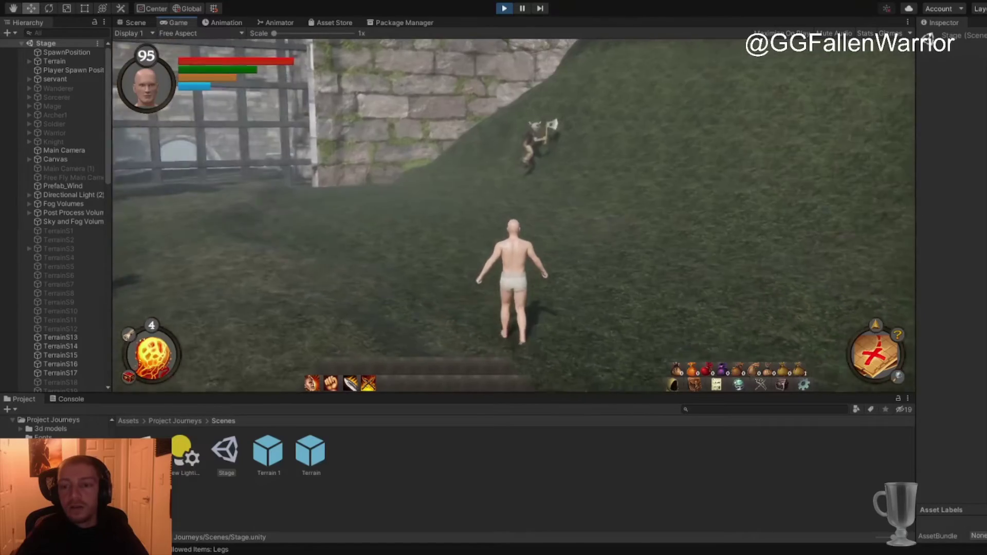
pyautogui.press('w')
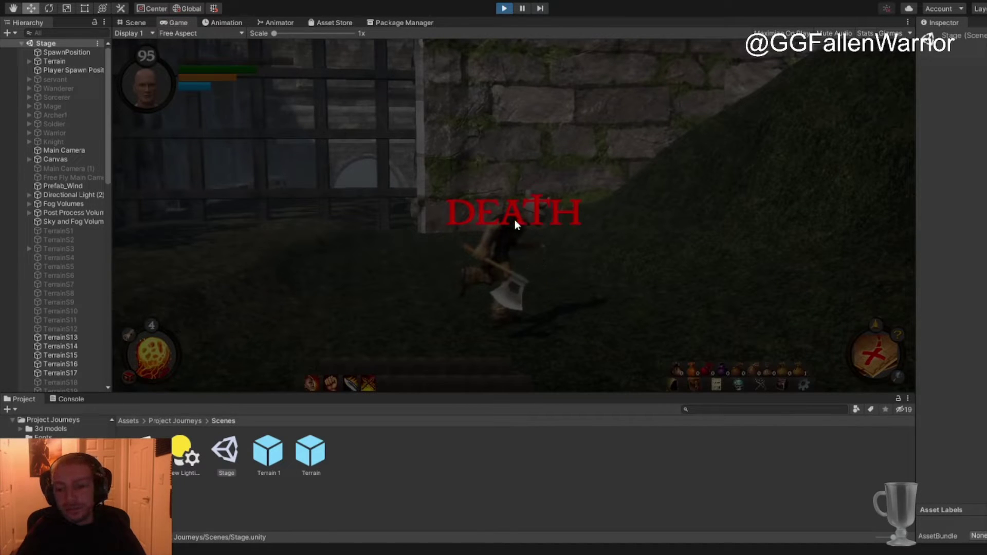
pyautogui.hotkey('ctrl', 'p')
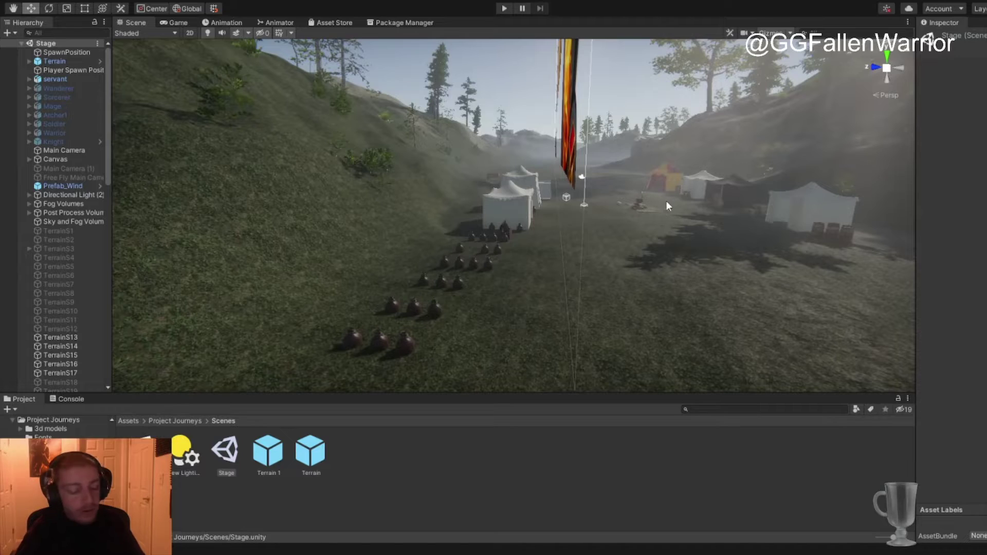
# - Survey the camp in the Scene view and examine the white tent with the bed up close
pyautogui.moveTo(666, 201); pyautogui.dragTo(720, 203, button='right')
pyautogui.moveTo(614, 225); pyautogui.dragTo(561, 210, button='right')
pyautogui.moveTo(535, 247); pyautogui.dragTo(696, 130, button='right')
pyautogui.moveTo(514, 242); pyautogui.dragTo(580, 267, button='right')
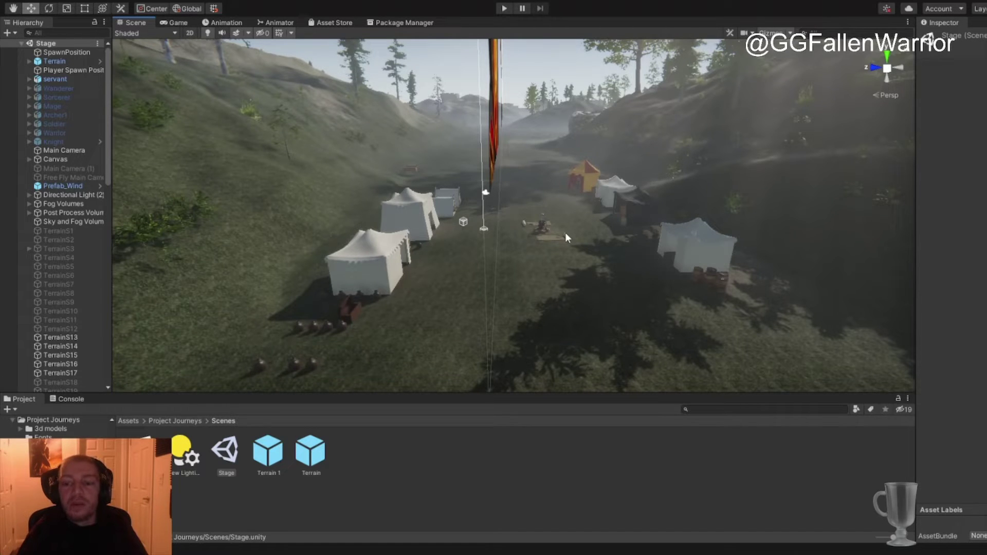
pyautogui.keyDown('alt'); pyautogui.moveTo(375, 188); pyautogui.dragTo(699, 208); pyautogui.keyUp('alt')
pyautogui.keyDown('alt'); pyautogui.moveTo(189, 269); pyautogui.dragTo(372, 209); pyautogui.keyUp('alt')
pyautogui.moveTo(371, 208); pyautogui.dragTo(283, 163, button='right')
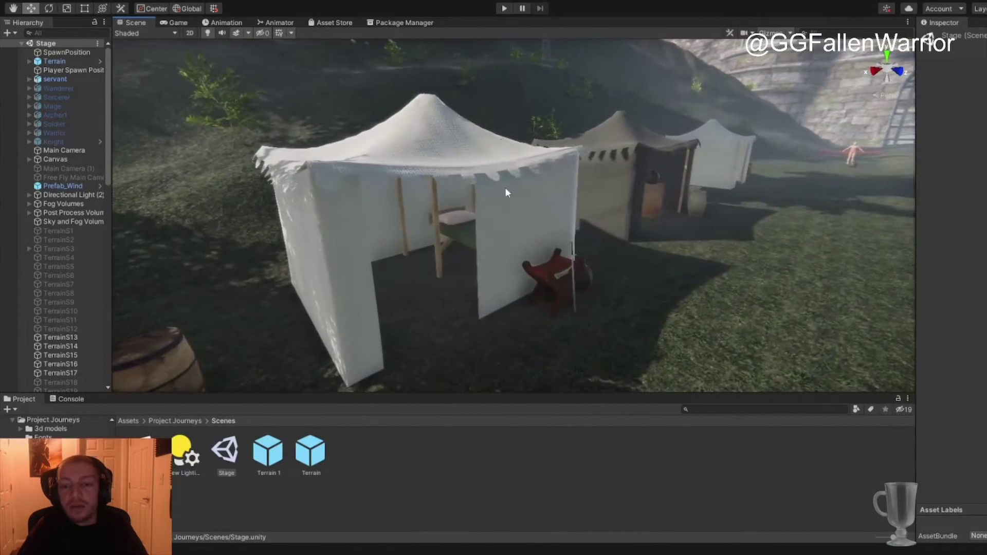
# - Inspect the character at the red-and-yellow tent, clear the selection and look over the whole camp
pyautogui.moveTo(575, 310); pyautogui.dragTo(439, 238, button='right')
pyautogui.click(536, 250)
pyautogui.scroll(-8, 570, 266)
pyautogui.moveTo(704, 293); pyautogui.dragTo(560, 180, button='right')
pyautogui.click(559, 180)
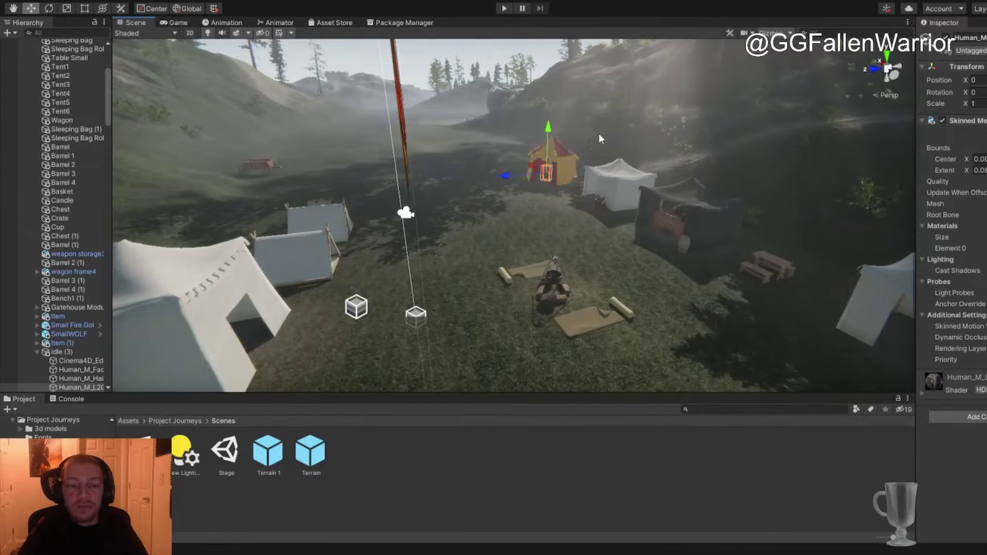
pyautogui.click(487, 59)
pyautogui.scroll(-3, 523, 260)
pyautogui.moveTo(710, 258); pyautogui.dragTo(510, 207, button='right')
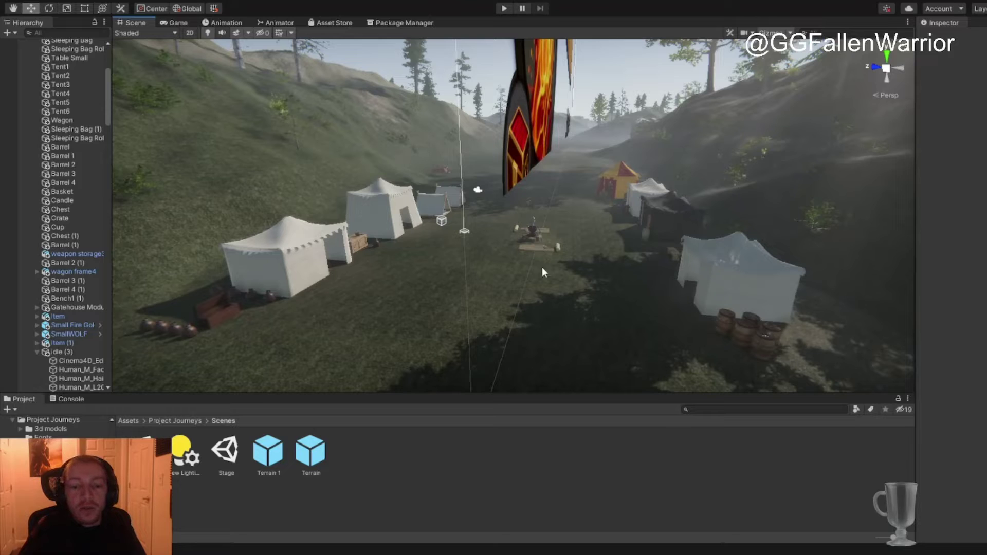
# - Collapse the Terrain object in the Hierarchy and select a range of terrain tiles near the end of the list
pyautogui.scroll(6, 68, 190)
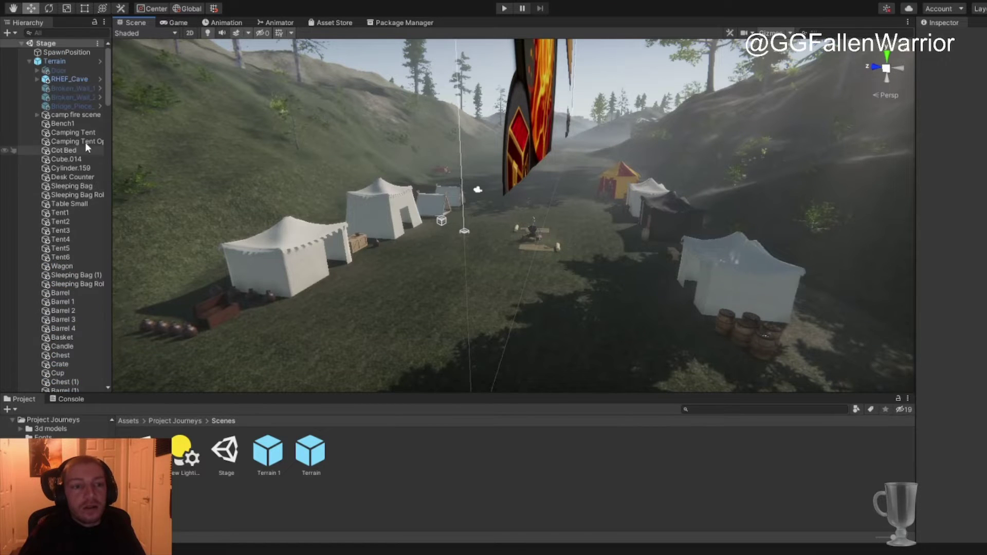
pyautogui.click(29, 61)
pyautogui.moveTo(109, 79); pyautogui.dragTo(107, 316)
pyautogui.click(80, 387)
pyautogui.keyDown('shift'); pyautogui.click(68, 149); pyautogui.keyUp('shift')
pyautogui.scroll(5, 45, 360)
pyautogui.scroll(4, 45, 360)
# - Add the disabled tiles TerrainS45 to TerrainS48 and TerrainS36 to TerrainS39 to the selection
pyautogui.keyDown('ctrl'); pyautogui.click(75, 360); pyautogui.keyUp('ctrl')
pyautogui.keyDown('ctrl'); pyautogui.click(74, 350); pyautogui.keyUp('ctrl')
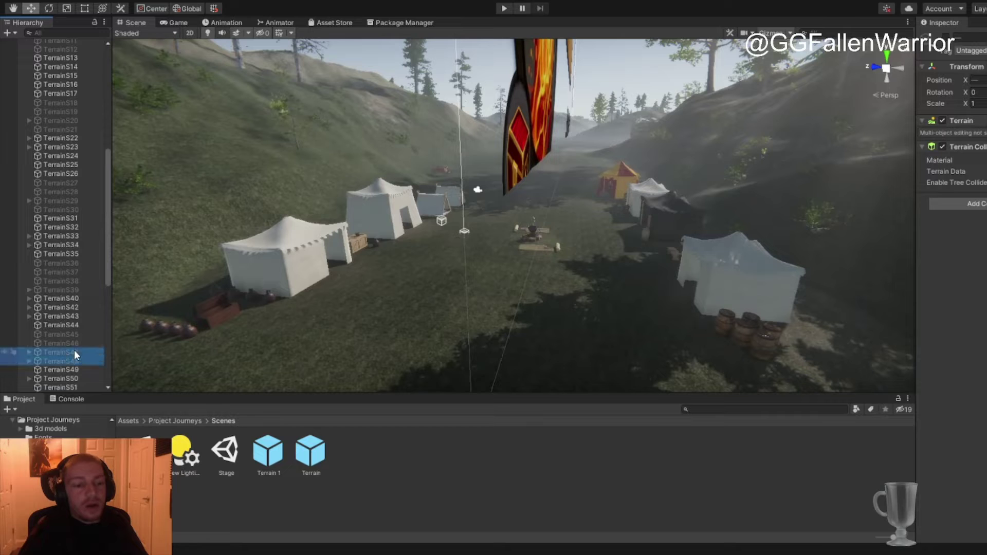
pyautogui.keyDown('ctrl'); pyautogui.click(74, 341); pyautogui.keyUp('ctrl')
pyautogui.keyDown('ctrl'); pyautogui.click(75, 334); pyautogui.keyUp('ctrl')
pyautogui.keyDown('ctrl'); pyautogui.click(71, 290); pyautogui.keyUp('ctrl')
pyautogui.keyDown('ctrl'); pyautogui.click(68, 281); pyautogui.keyUp('ctrl')
pyautogui.keyDown('ctrl'); pyautogui.click(69, 272); pyautogui.keyUp('ctrl')
pyautogui.keyDown('ctrl'); pyautogui.click(69, 262); pyautogui.keyUp('ctrl')
# - Add the disabled tiles TerrainS27 to TerrainS30 and TerrainS18 to TerrainS21 to the selection
pyautogui.keyDown('ctrl'); pyautogui.click(68, 209); pyautogui.keyUp('ctrl')
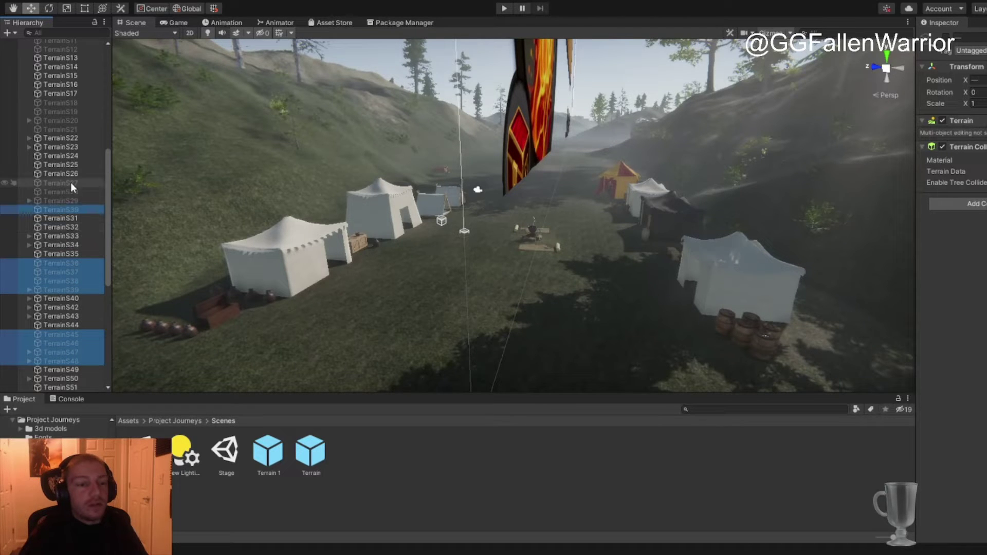
pyautogui.keyDown('ctrl'); pyautogui.click(71, 201); pyautogui.keyUp('ctrl')
pyautogui.keyDown('ctrl'); pyautogui.click(72, 192); pyautogui.keyUp('ctrl')
pyautogui.keyDown('ctrl'); pyautogui.click(72, 183); pyautogui.keyUp('ctrl')
pyautogui.scroll(6, 76, 206)
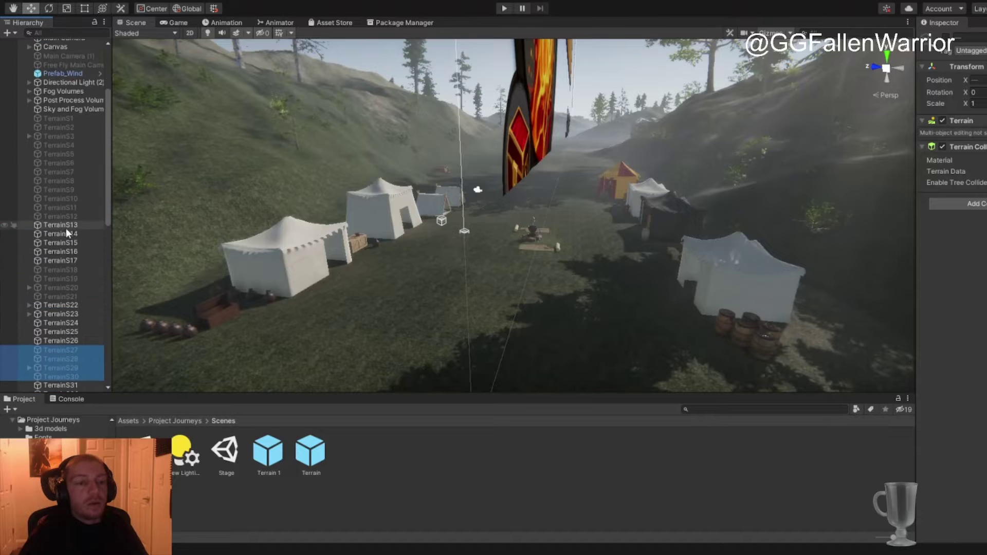
pyautogui.keyDown('ctrl'); pyautogui.click(66, 293); pyautogui.keyUp('ctrl')
pyautogui.keyDown('ctrl'); pyautogui.click(69, 286); pyautogui.keyUp('ctrl')
pyautogui.keyDown('ctrl'); pyautogui.click(67, 277); pyautogui.keyUp('ctrl')
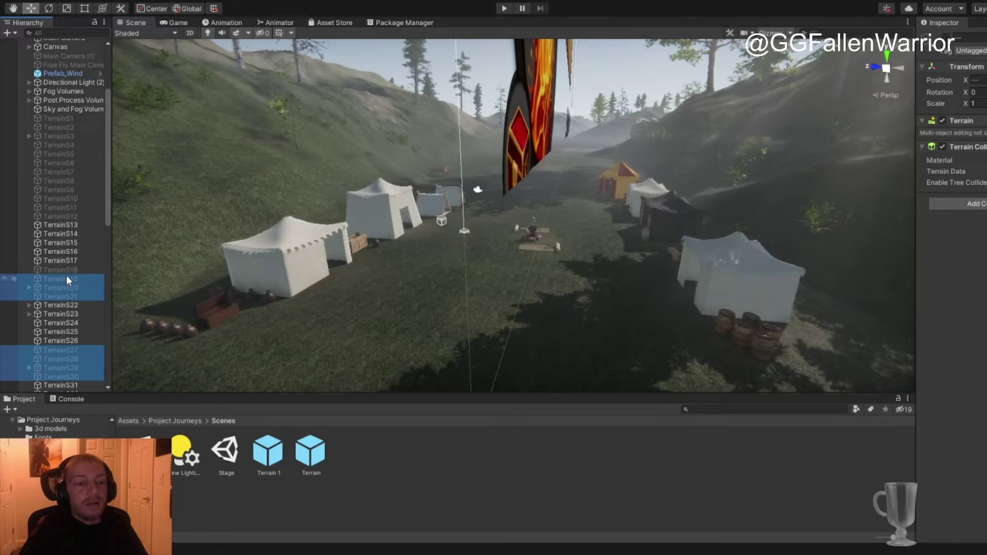
pyautogui.keyDown('ctrl'); pyautogui.click(61, 269); pyautogui.keyUp('ctrl')
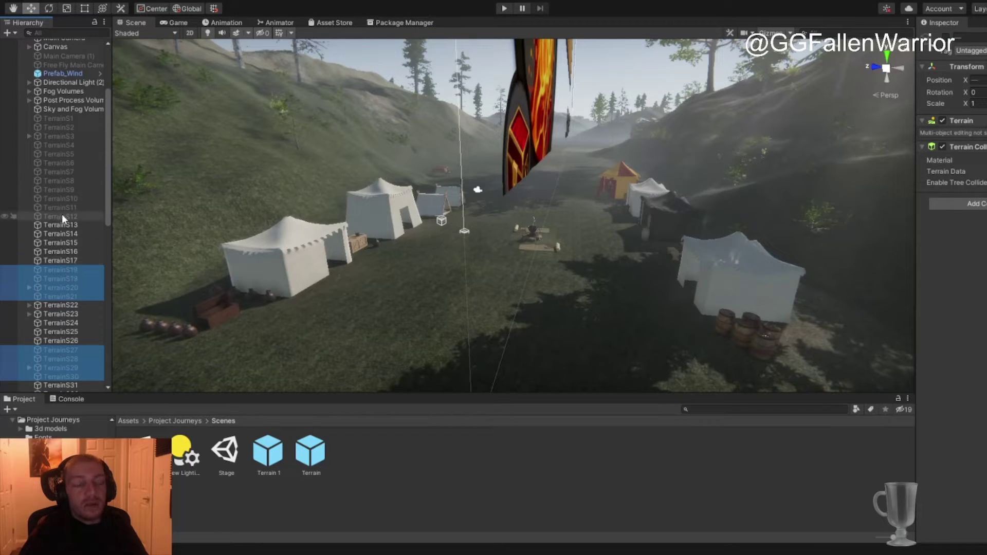
# - Add the disabled tiles TerrainS9 to TerrainS12 to the selection
pyautogui.keyDown('ctrl'); pyautogui.click(62, 215); pyautogui.keyUp('ctrl')
pyautogui.keyDown('ctrl'); pyautogui.click(62, 207); pyautogui.keyUp('ctrl')
pyautogui.keyDown('ctrl'); pyautogui.click(63, 199); pyautogui.keyUp('ctrl')
pyautogui.keyDown('ctrl'); pyautogui.click(62, 191); pyautogui.keyUp('ctrl')
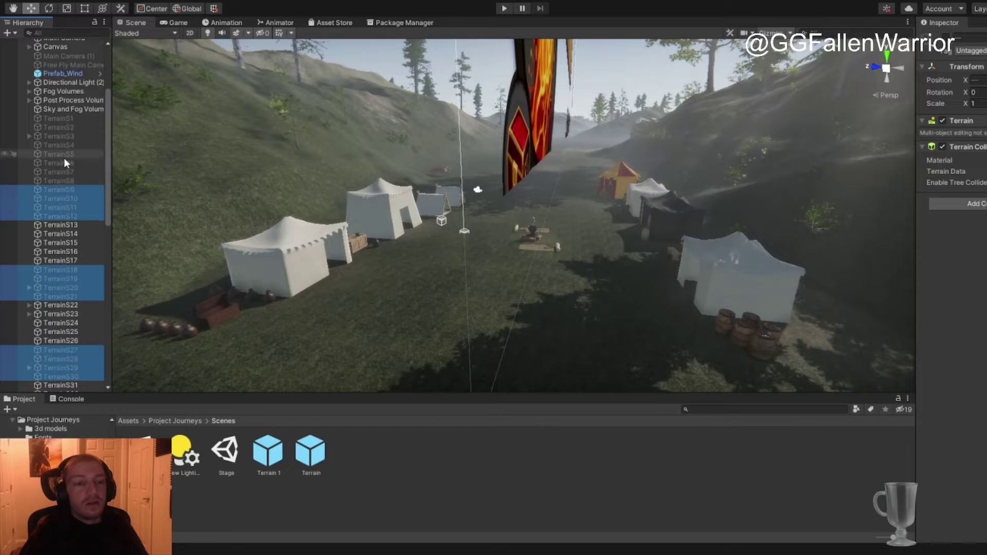
pyautogui.keyDown('ctrl'); pyautogui.click(58, 181); pyautogui.keyUp('ctrl')
pyautogui.keyDown('ctrl'); pyautogui.click(58, 155); pyautogui.keyUp('ctrl')
pyautogui.keyDown('ctrl'); pyautogui.moveTo(57, 146); pyautogui.dragTo(57, 136); pyautogui.keyUp('ctrl')
pyautogui.keyDown('ctrl'); pyautogui.click(56, 126); pyautogui.keyUp('ctrl')
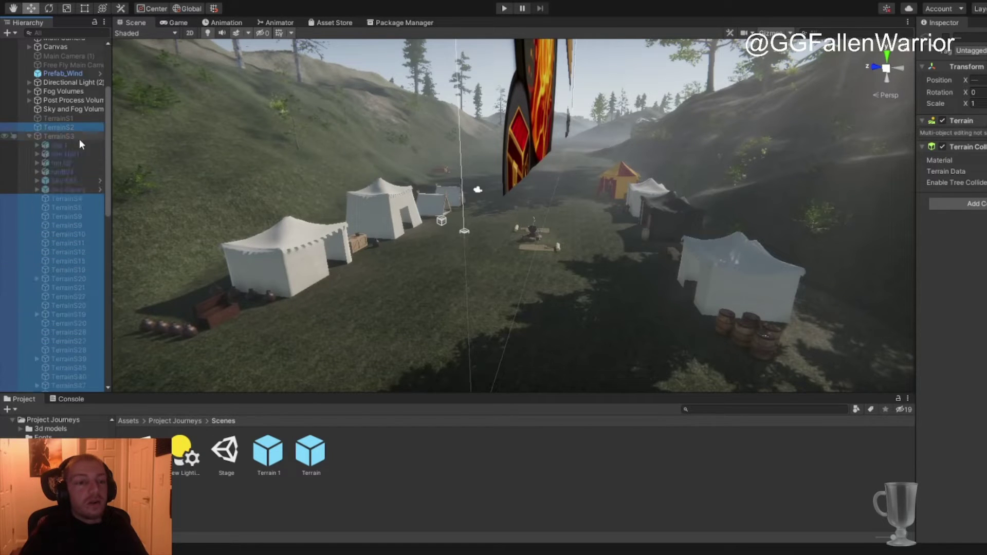
pyautogui.scroll(-3, 88, 145)
pyautogui.scroll(-2, 88, 145)
pyautogui.hotkey('ctrl', 'z')
pyautogui.scroll(-8, 90, 157)
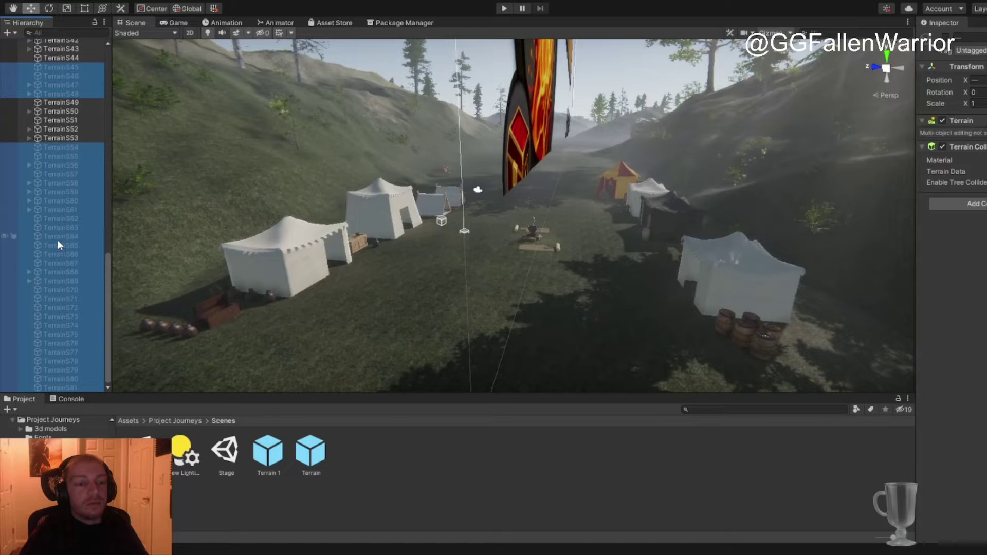
pyautogui.scroll(4, 61, 243)
pyautogui.scroll(-5, 61, 242)
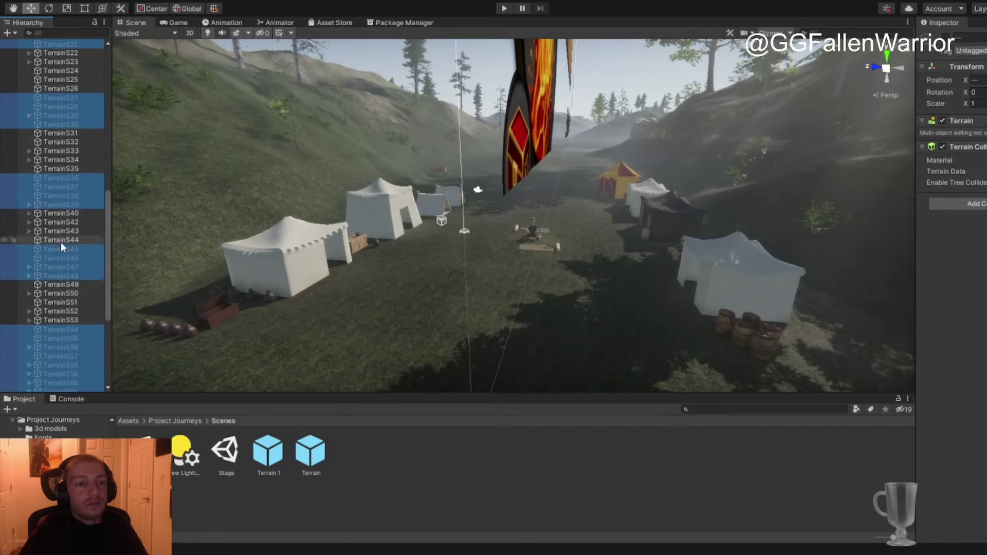
pyautogui.scroll(15, 60, 242)
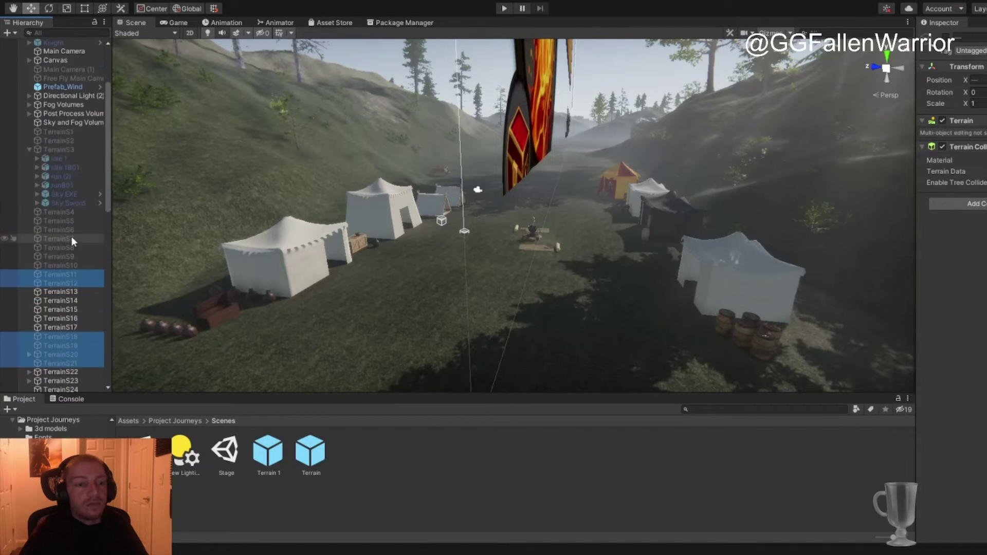
pyautogui.scroll(-15, 67, 289)
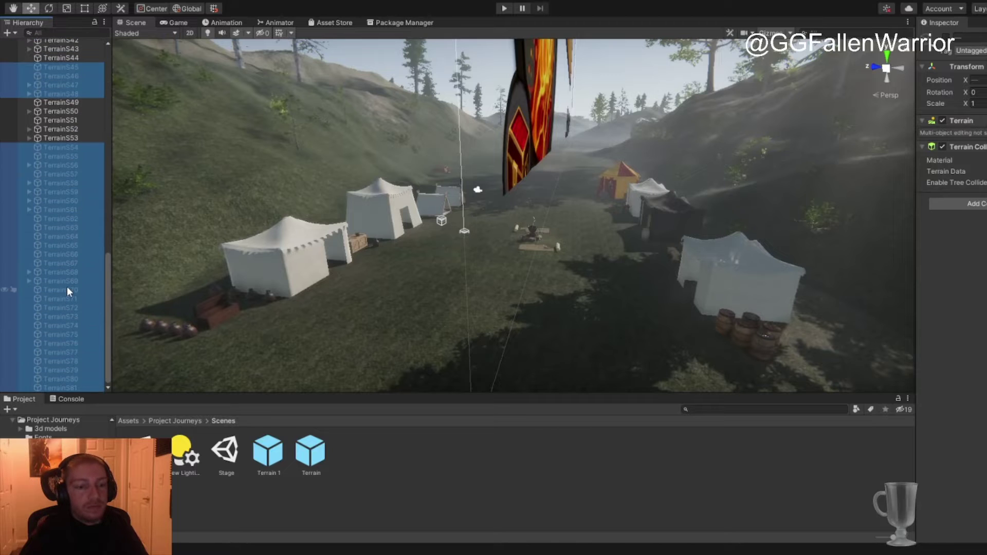
pyautogui.click(60, 120)
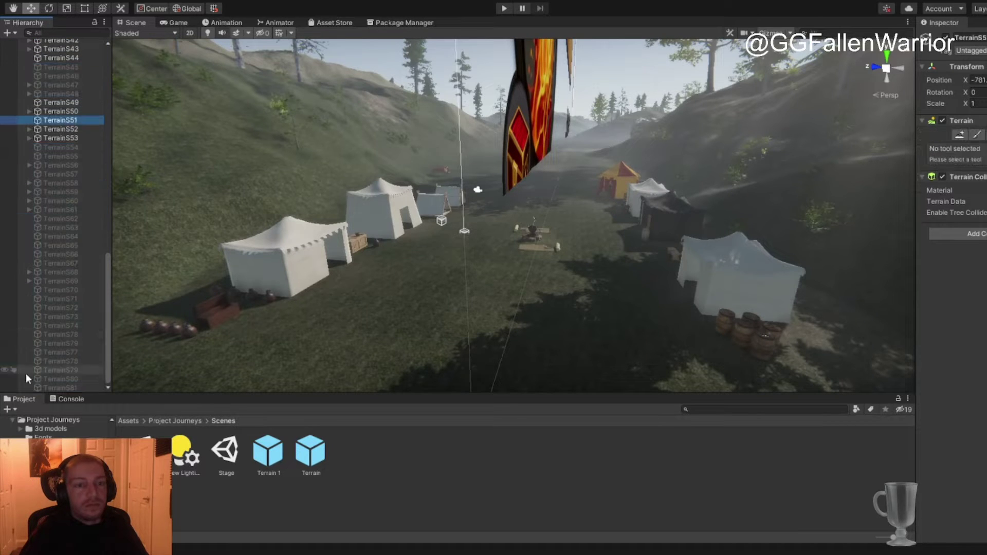
# - Select the terrain tiles TerrainS54 to TerrainS81 in the Hierarchy and add TerrainS45 to TerrainS48 to the selection
pyautogui.click(52, 388)
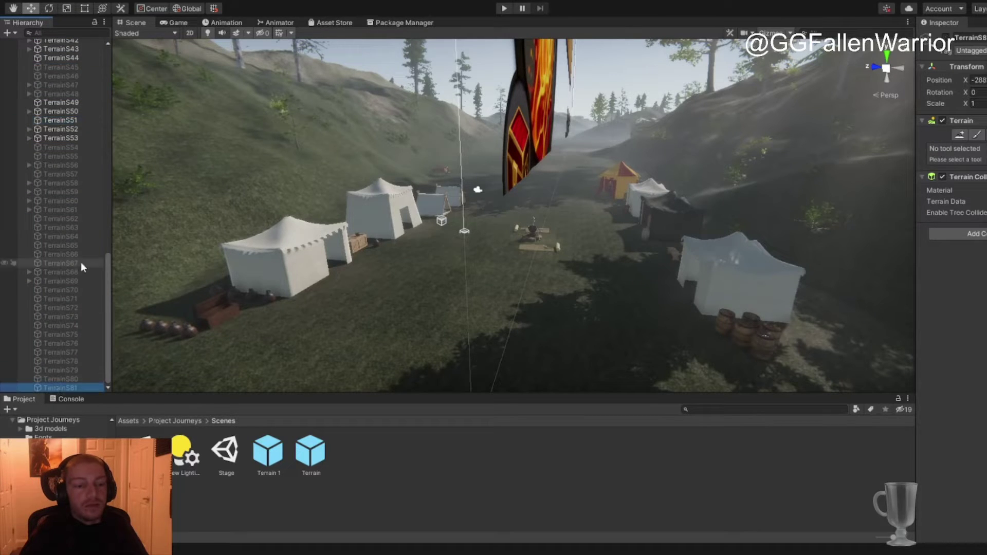
pyautogui.keyDown('shift'); pyautogui.click(60, 148); pyautogui.keyUp('shift')
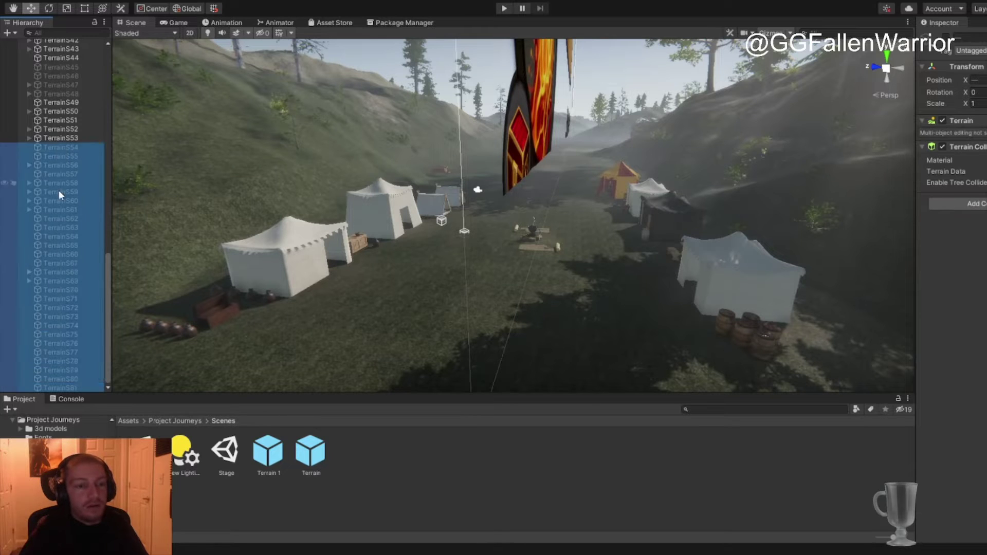
pyautogui.scroll(9, 50, 241)
pyautogui.keyDown('ctrl'); pyautogui.click(76, 328); pyautogui.keyUp('ctrl')
pyautogui.keyDown('ctrl'); pyautogui.click(71, 318); pyautogui.keyUp('ctrl')
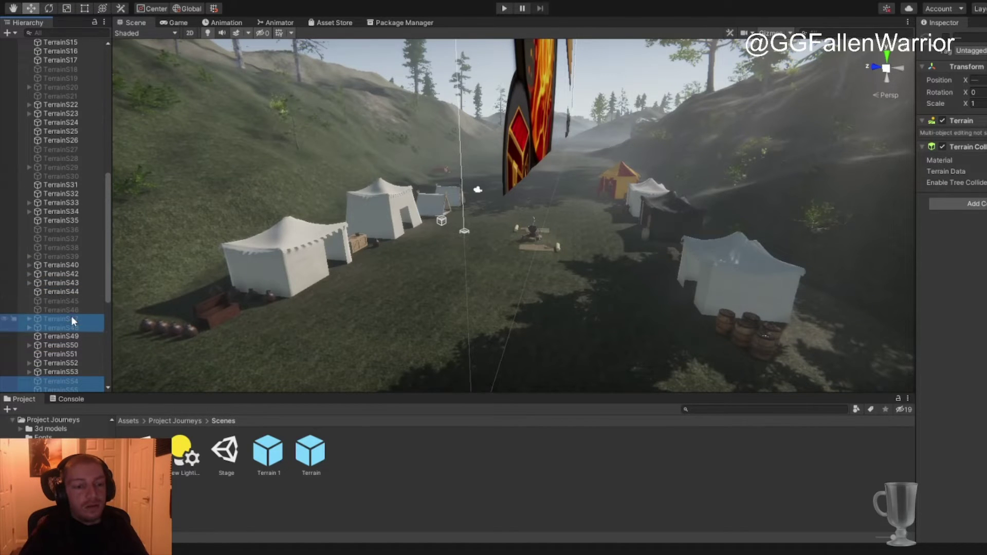
pyautogui.keyDown('ctrl'); pyautogui.click(70, 310); pyautogui.keyUp('ctrl')
pyautogui.keyDown('ctrl'); pyautogui.click(70, 301); pyautogui.keyUp('ctrl')
# - Add the disabled tiles TerrainS36 to TerrainS39 and TerrainS27 to TerrainS30 to the selection
pyautogui.keyDown('ctrl'); pyautogui.click(64, 254); pyautogui.keyUp('ctrl')
pyautogui.keyDown('ctrl'); pyautogui.click(64, 247); pyautogui.keyUp('ctrl')
pyautogui.keyDown('ctrl'); pyautogui.click(63, 239); pyautogui.keyUp('ctrl')
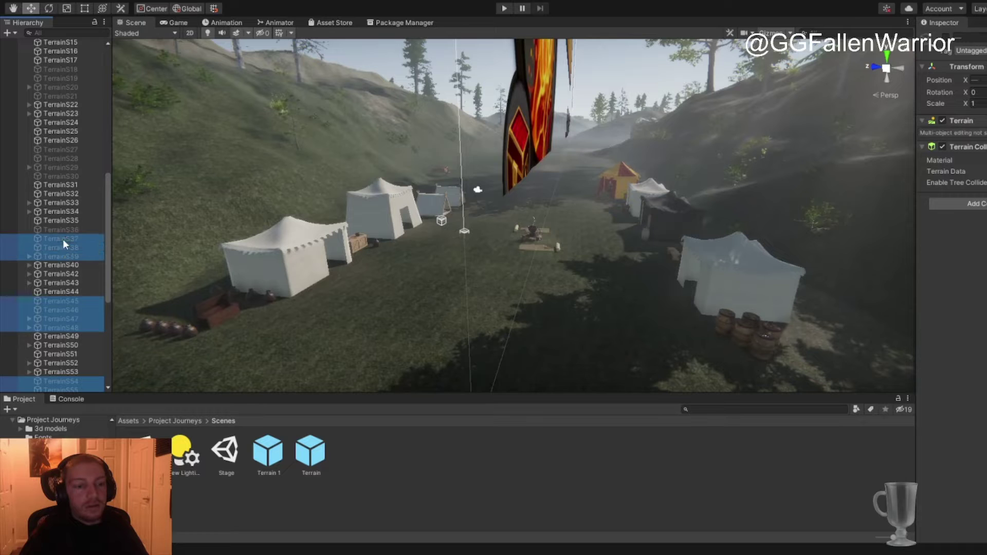
pyautogui.keyDown('ctrl'); pyautogui.click(64, 229); pyautogui.keyUp('ctrl')
pyautogui.keyDown('ctrl'); pyautogui.click(57, 176); pyautogui.keyUp('ctrl')
pyautogui.keyDown('ctrl'); pyautogui.click(60, 168); pyautogui.keyUp('ctrl')
pyautogui.keyDown('ctrl'); pyautogui.click(60, 158); pyautogui.keyUp('ctrl')
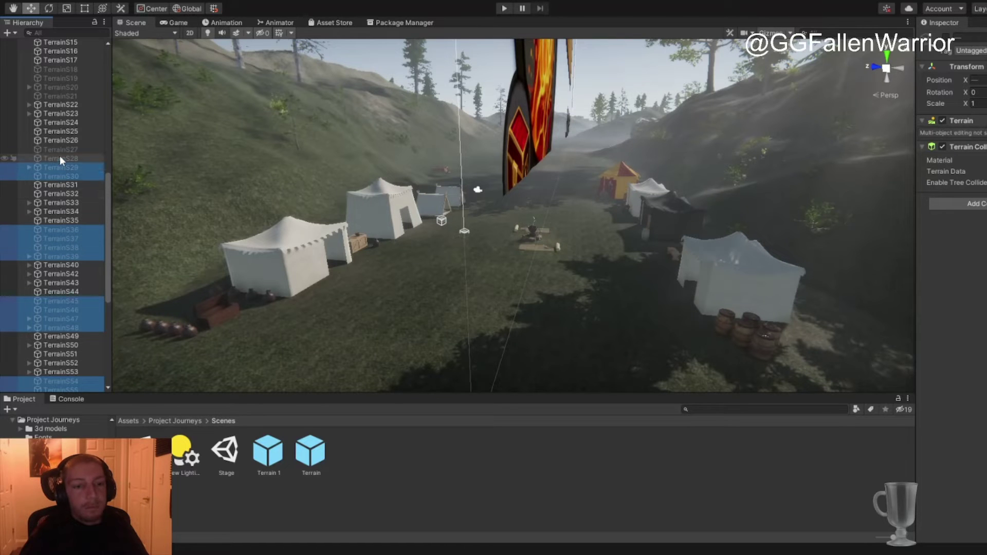
pyautogui.keyDown('ctrl'); pyautogui.click(60, 150); pyautogui.keyUp('ctrl')
# - Add the disabled tiles TerrainS18 to TerrainS21 to the selection
pyautogui.scroll(4, 95, 201)
pyautogui.keyDown('ctrl'); pyautogui.click(95, 196); pyautogui.keyUp('ctrl')
pyautogui.scroll(3, 82, 216)
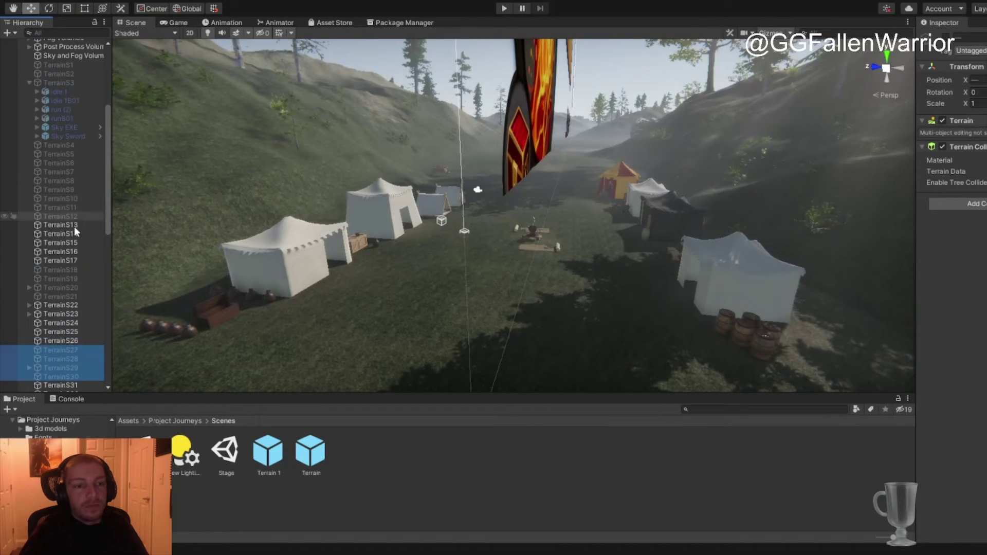
pyautogui.keyDown('ctrl'); pyautogui.click(61, 279); pyautogui.keyUp('ctrl')
pyautogui.keyDown('ctrl'); pyautogui.click(61, 288); pyautogui.keyUp('ctrl')
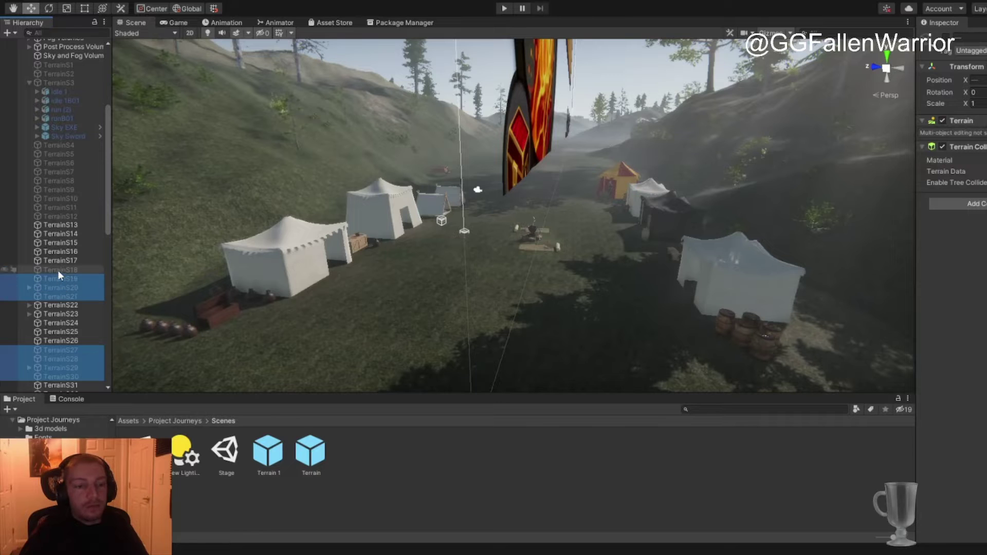
# - Add the disabled tiles TerrainS6 to TerrainS12 to the selection
pyautogui.keyDown('ctrl'); pyautogui.click(60, 216); pyautogui.keyUp('ctrl')
pyautogui.keyDown('ctrl'); pyautogui.click(60, 207); pyautogui.keyUp('ctrl')
pyautogui.keyDown('ctrl'); pyautogui.click(58, 198); pyautogui.keyUp('ctrl')
pyautogui.keyDown('ctrl'); pyautogui.click(56, 189); pyautogui.keyUp('ctrl')
pyautogui.keyDown('ctrl'); pyautogui.click(55, 181); pyautogui.keyUp('ctrl')
pyautogui.keyDown('ctrl'); pyautogui.click(62, 163); pyautogui.keyUp('ctrl')
pyautogui.keyDown('ctrl'); pyautogui.click(67, 172); pyautogui.keyUp('ctrl')
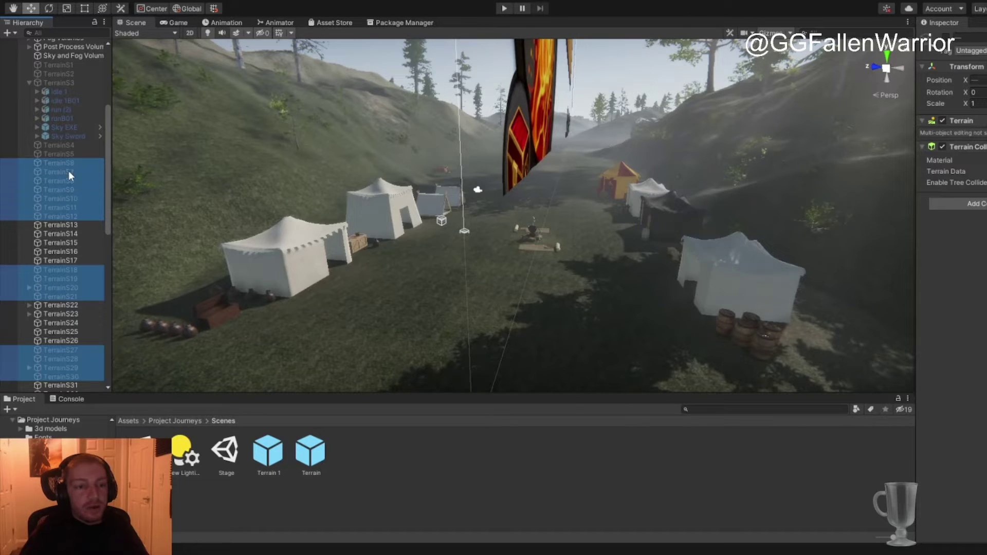
# - Add the disabled tiles TerrainS1 to TerrainS5 to the selection and activate all the selected terrain tiles
pyautogui.keyDown('ctrl'); pyautogui.click(63, 144); pyautogui.keyUp('ctrl')
pyautogui.scroll(6, 76, 146)
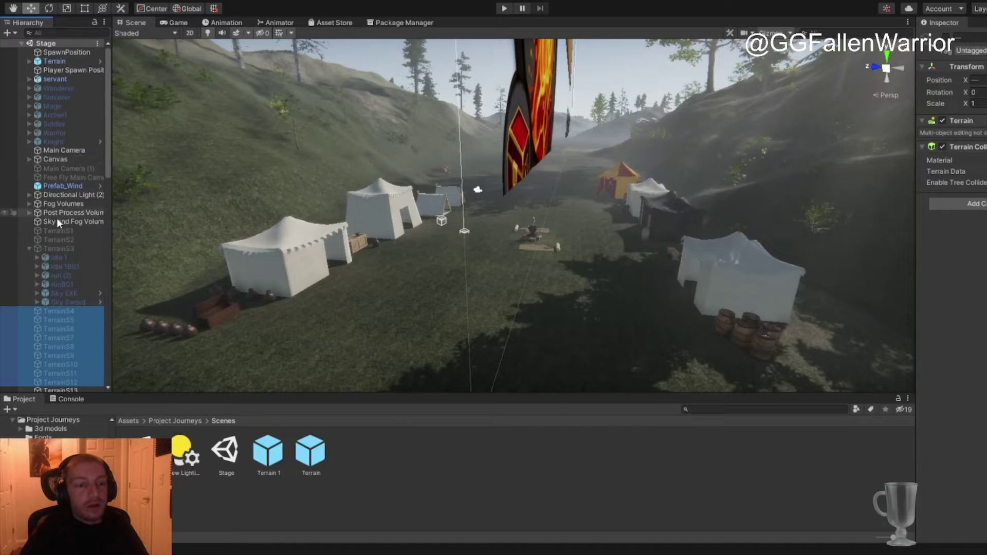
pyautogui.click(29, 247)
pyautogui.keyDown('ctrl'); pyautogui.click(76, 249); pyautogui.keyUp('ctrl')
pyautogui.keyDown('ctrl'); pyautogui.click(72, 240); pyautogui.keyUp('ctrl')
pyautogui.keyDown('ctrl'); pyautogui.click(68, 230); pyautogui.keyUp('ctrl')
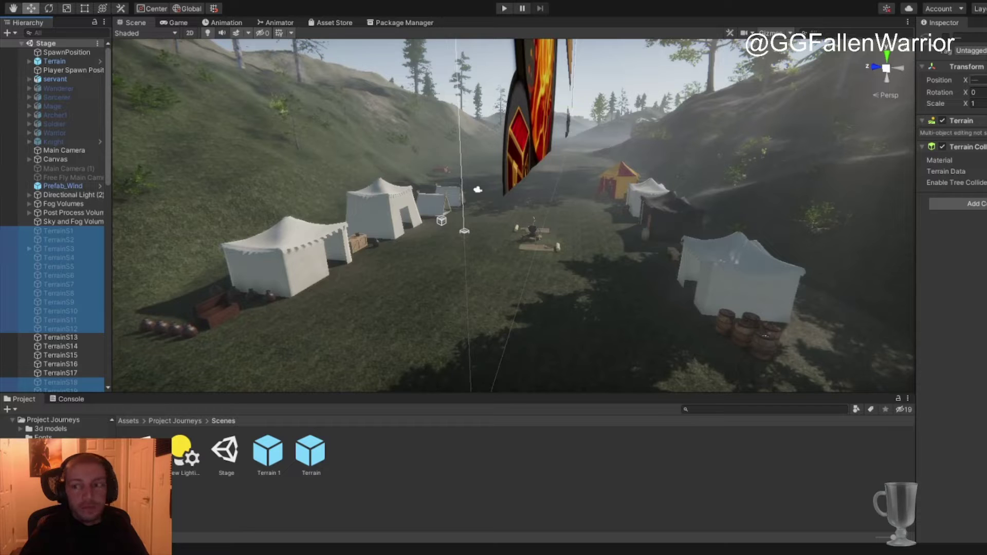
pyautogui.click(948, 39)
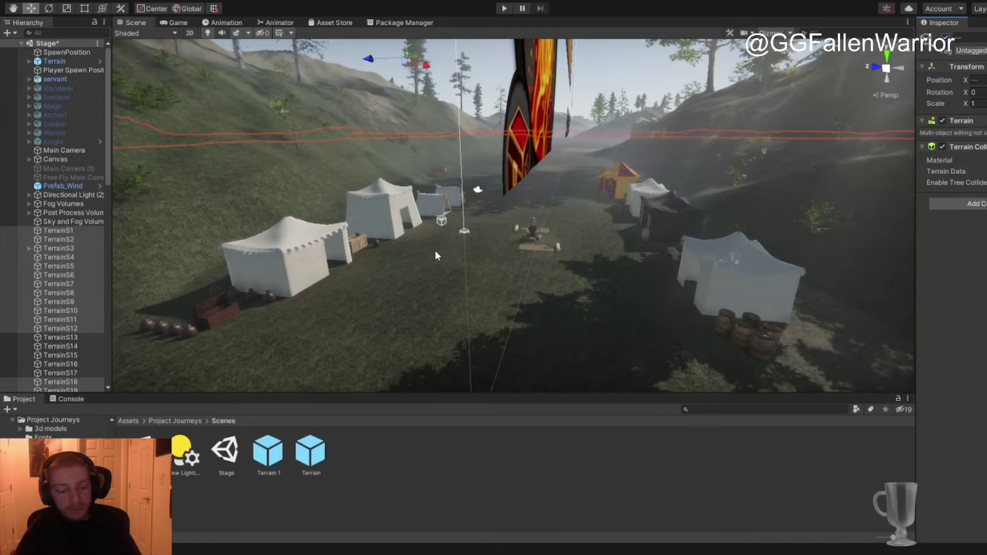
# - Frame the selected terrain tiles and examine the full map from above, closing in on the gatehouse area
pyautogui.press('f')
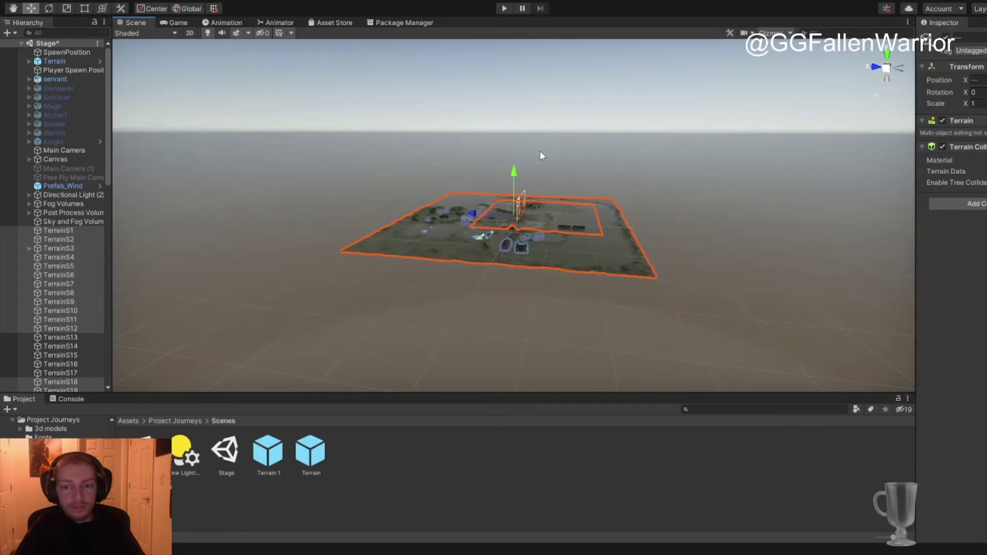
pyautogui.keyDown('alt'); pyautogui.moveTo(541, 161); pyautogui.dragTo(556, 232); pyautogui.keyUp('alt')
pyautogui.scroll(4, 546, 280)
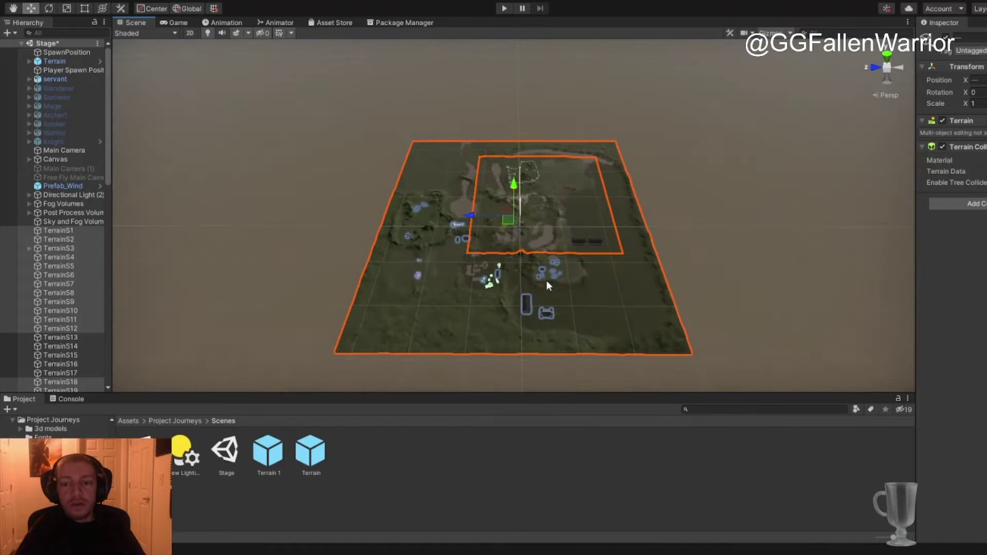
pyautogui.scroll(2, 551, 283)
pyautogui.moveTo(513, 331); pyautogui.dragTo(490, 263, button='middle')
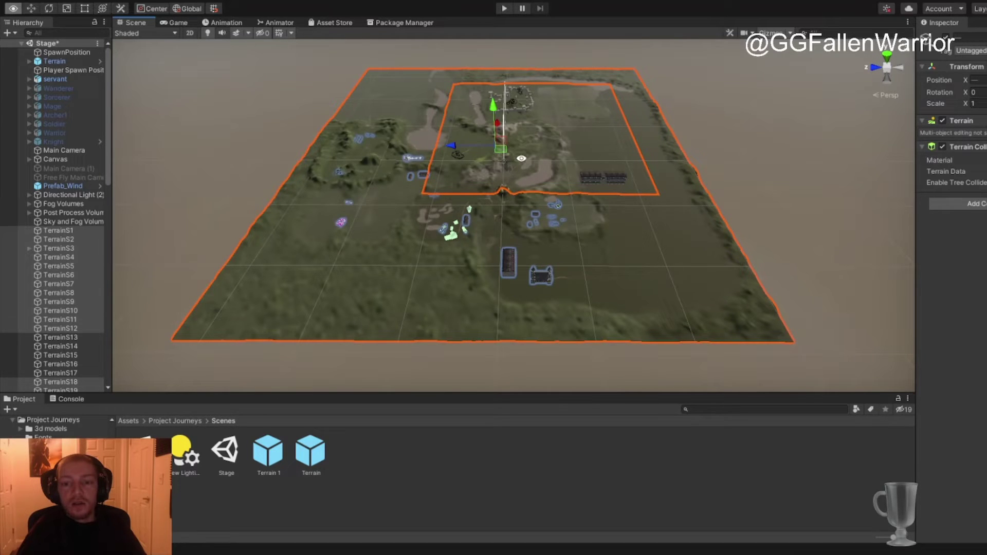
pyautogui.keyDown('alt'); pyautogui.moveTo(503, 156); pyautogui.dragTo(536, 194); pyautogui.keyUp('alt')
pyautogui.scroll(10, 536, 194)
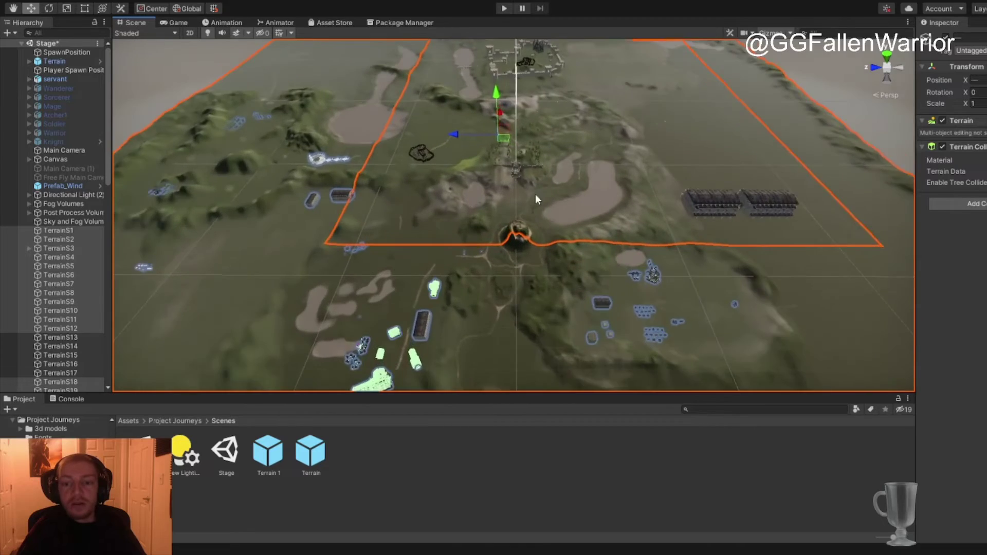
pyautogui.scroll(10, 533, 198)
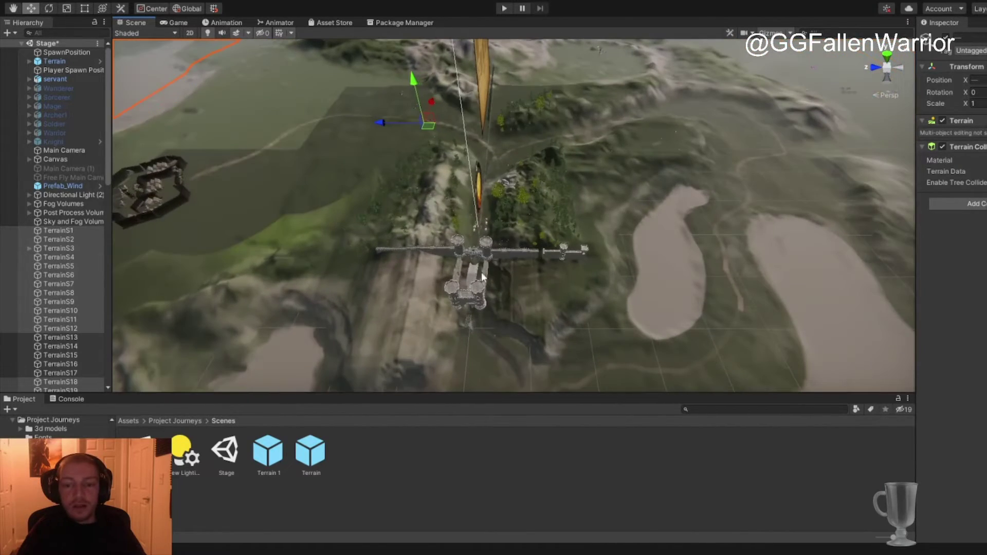
# - Select and frame the gatehouse at the end of the valley and inspect it with its surroundings
pyautogui.click(484, 278)
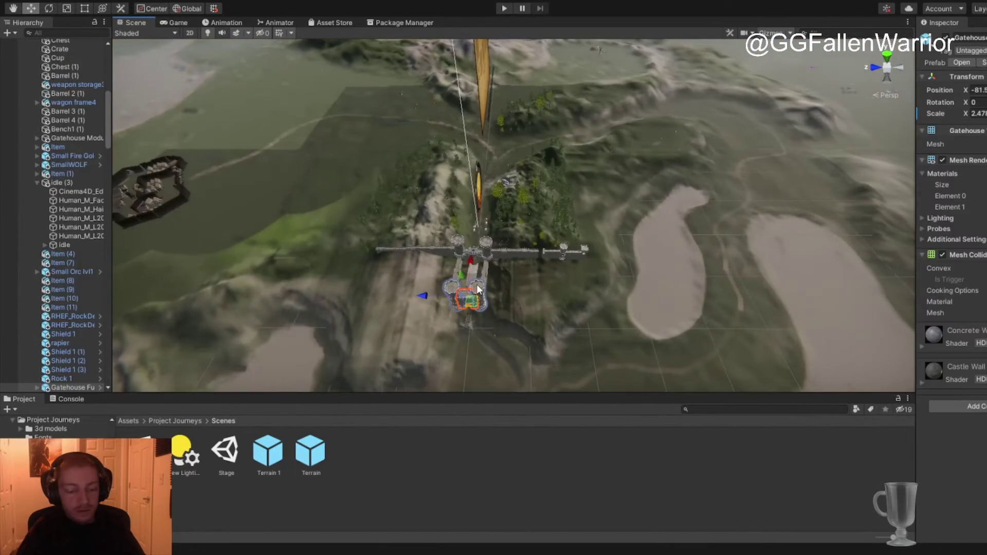
pyautogui.press('f')
pyautogui.keyDown('alt'); pyautogui.moveTo(526, 273); pyautogui.dragTo(321, 185); pyautogui.keyUp('alt')
pyautogui.keyDown('alt'); pyautogui.moveTo(518, 301); pyautogui.dragTo(522, 195); pyautogui.keyUp('alt')
pyautogui.scroll(-10, 444, 258)
pyautogui.scroll(-3, 577, 222)
pyautogui.keyDown('alt'); pyautogui.moveTo(600, 203); pyautogui.dragTo(701, 288); pyautogui.keyUp('alt')
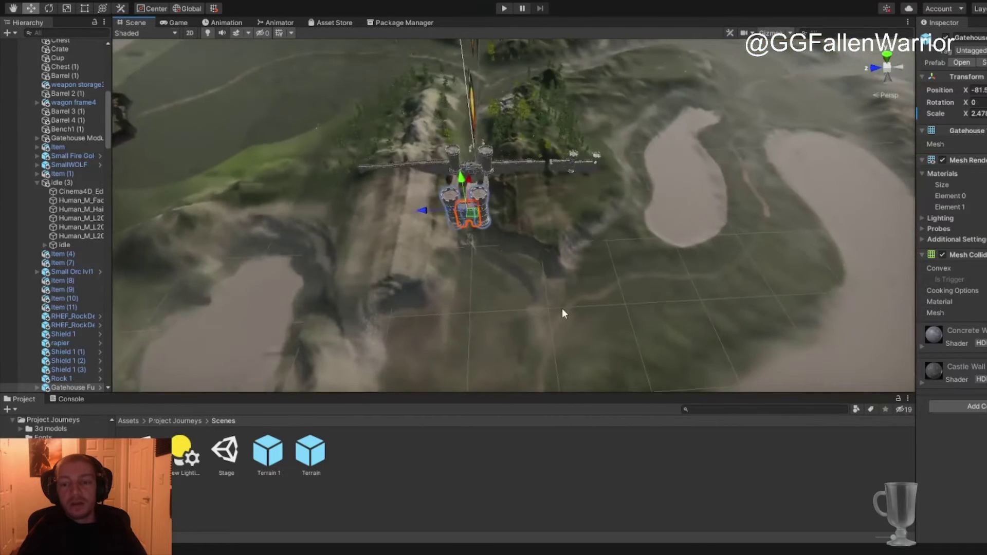
pyautogui.keyDown('alt'); pyautogui.moveTo(563, 311); pyautogui.dragTo(489, 255); pyautogui.keyUp('alt')
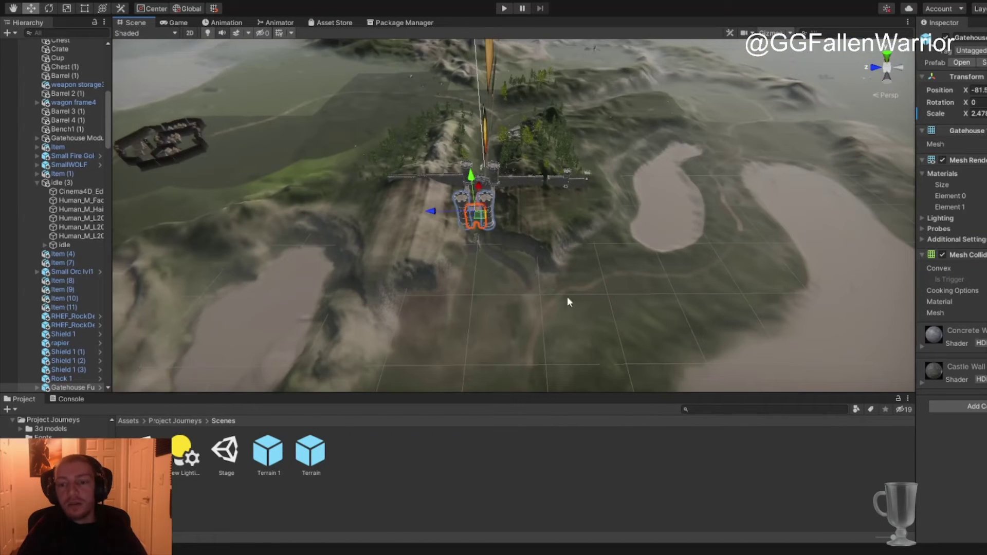
# - Examine the spiral hill beyond the gatehouse and the buildings and lakes across the wider map
pyautogui.scroll(-5, 700, 228)
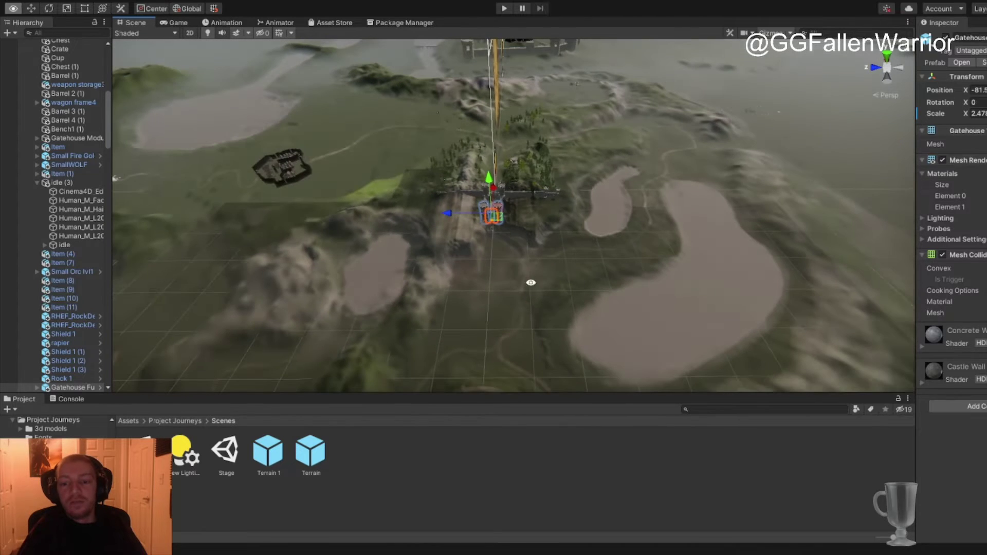
pyautogui.moveTo(527, 319); pyautogui.dragTo(539, 172, button='middle')
pyautogui.moveTo(540, 263); pyautogui.dragTo(525, 228, button='middle')
pyautogui.keyDown('alt'); pyautogui.moveTo(525, 229); pyautogui.dragTo(498, 188); pyautogui.keyUp('alt')
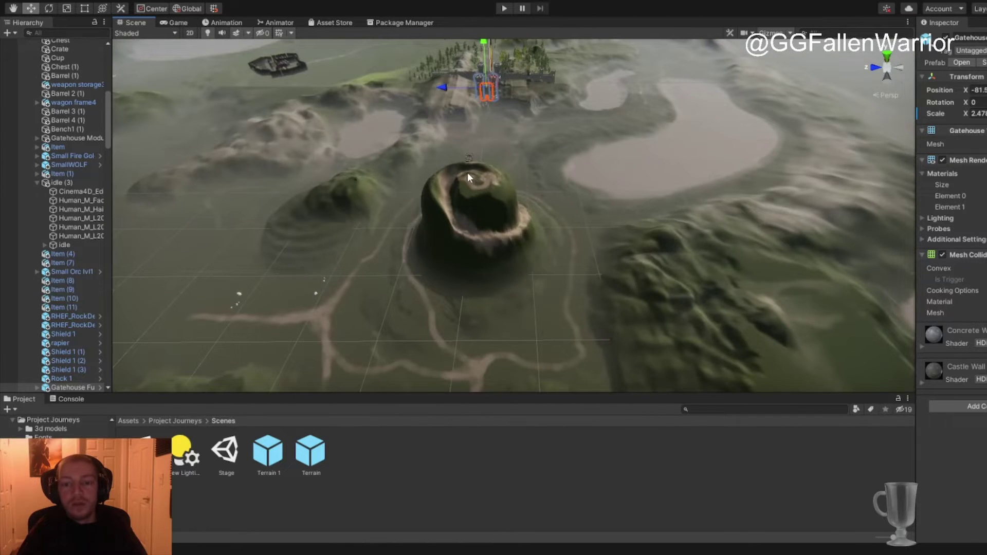
pyautogui.scroll(-5, 531, 212)
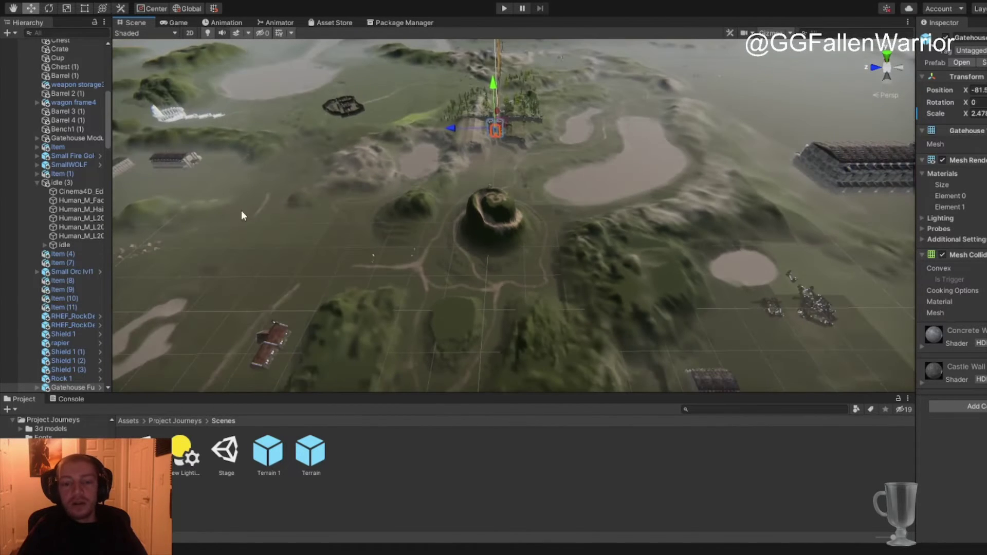
pyautogui.scroll(-10, 600, 188)
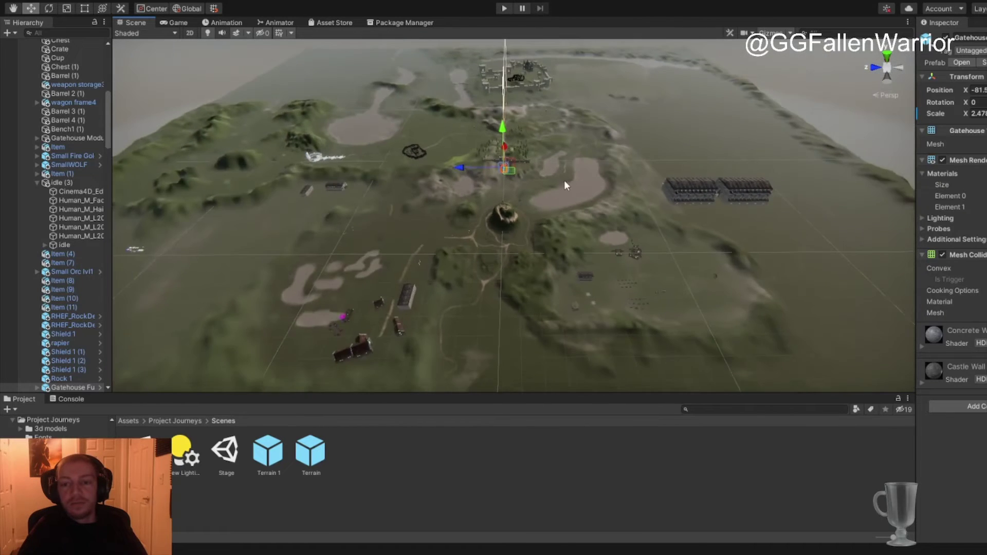
pyautogui.moveTo(550, 239); pyautogui.dragTo(568, 174, button='middle')
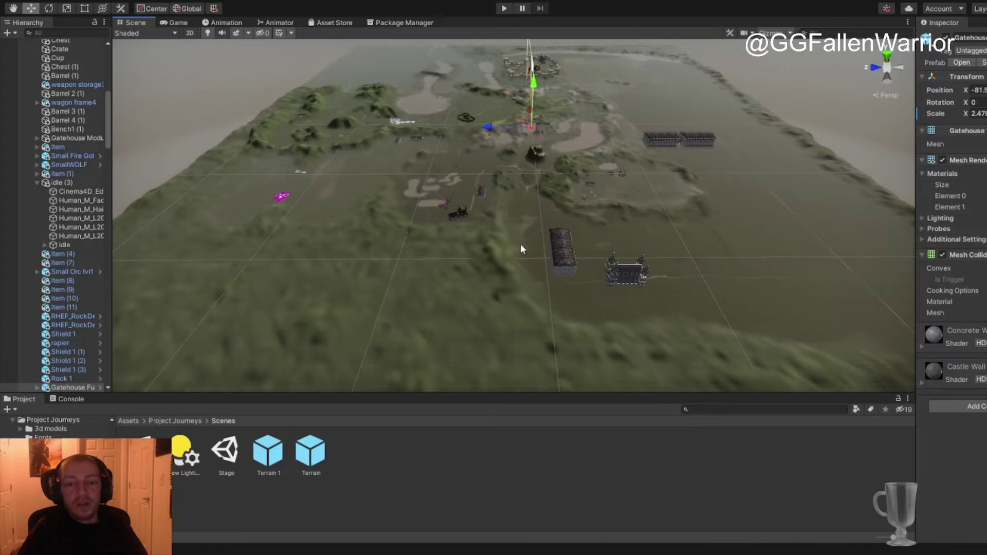
# - View the map from its opposite side and inspect the walled castle and the nearby lake bed with its bridge
pyautogui.moveTo(460, 215)
pyautogui.keyDown('alt'); pyautogui.mouseDown()
pyautogui.moveTo(424, 184)
pyautogui.moveTo(513, 258)
pyautogui.moveTo(624, 167)
pyautogui.moveTo(556, 242)
pyautogui.mouseUp(); pyautogui.keyUp('alt')
pyautogui.keyDown('alt'); pyautogui.moveTo(372, 291); pyautogui.dragTo(496, 245); pyautogui.keyUp('alt')
pyautogui.keyDown('alt'); pyautogui.moveTo(403, 229); pyautogui.dragTo(471, 251); pyautogui.keyUp('alt')
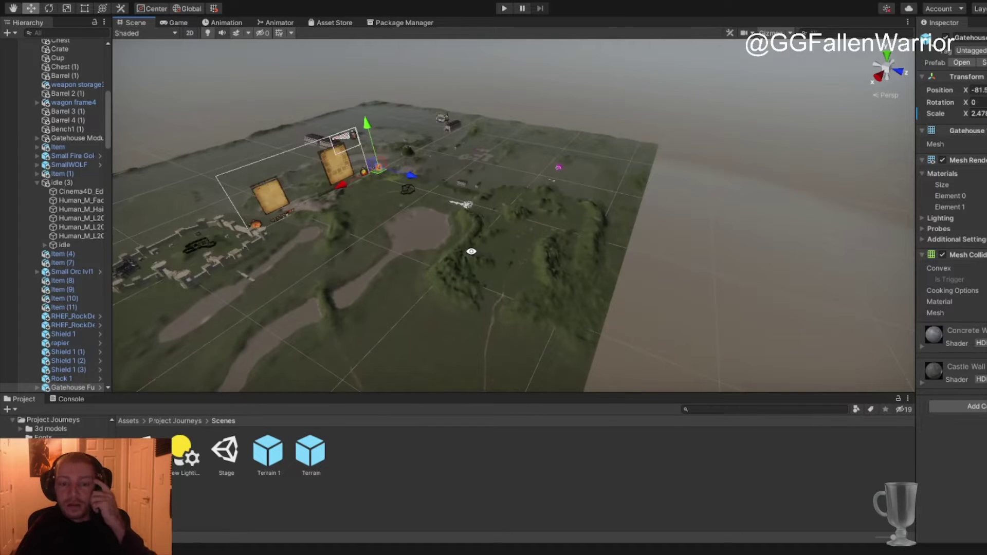
pyautogui.scroll(6, 507, 273)
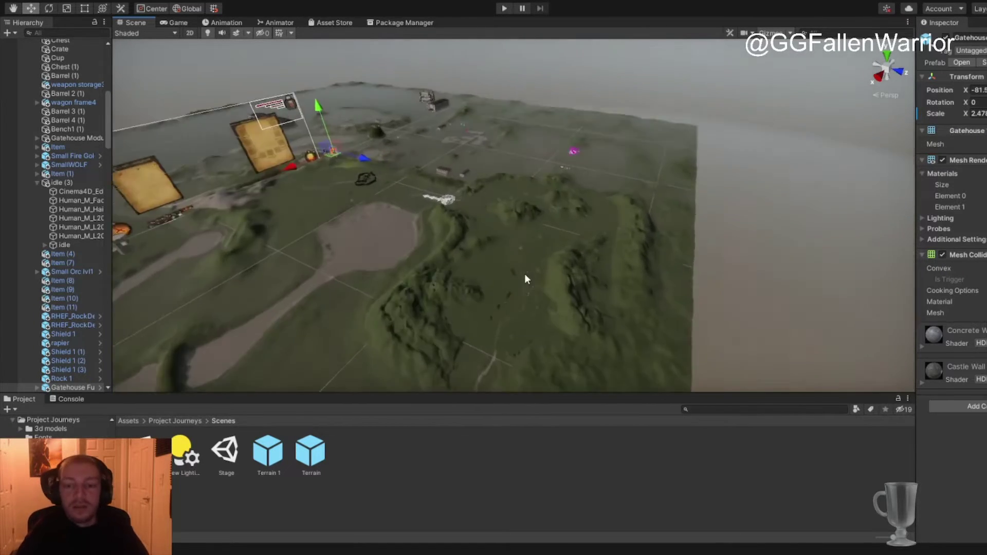
pyautogui.scroll(2, 527, 274)
pyautogui.moveTo(241, 247); pyautogui.dragTo(514, 207, button='middle')
pyautogui.moveTo(395, 197); pyautogui.dragTo(559, 195, button='middle')
pyautogui.keyDown('alt'); pyautogui.moveTo(387, 134); pyautogui.dragTo(469, 154); pyautogui.keyUp('alt')
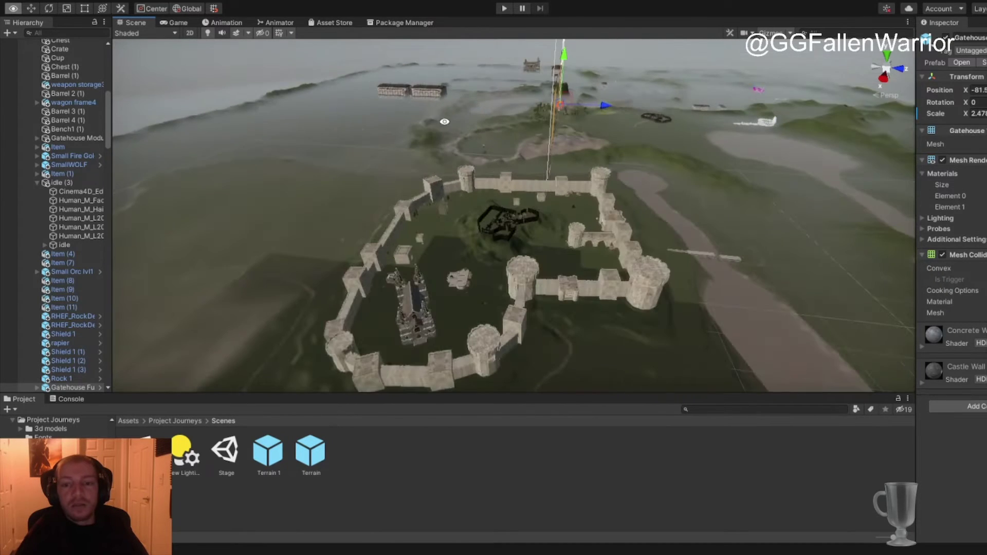
pyautogui.keyDown('alt'); pyautogui.moveTo(582, 298); pyautogui.dragTo(563, 241); pyautogui.keyUp('alt')
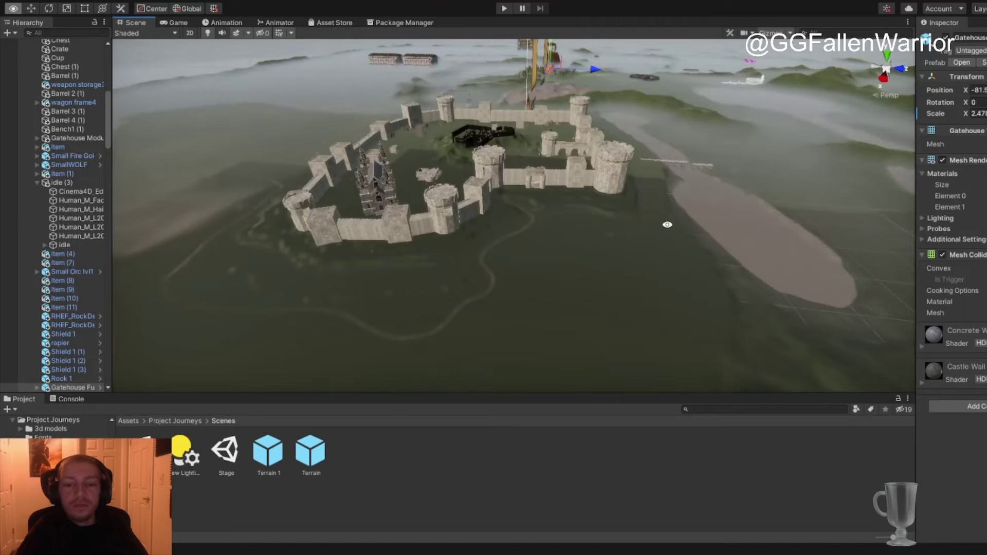
pyautogui.keyDown('alt'); pyautogui.moveTo(667, 218); pyautogui.dragTo(432, 241); pyautogui.keyUp('alt')
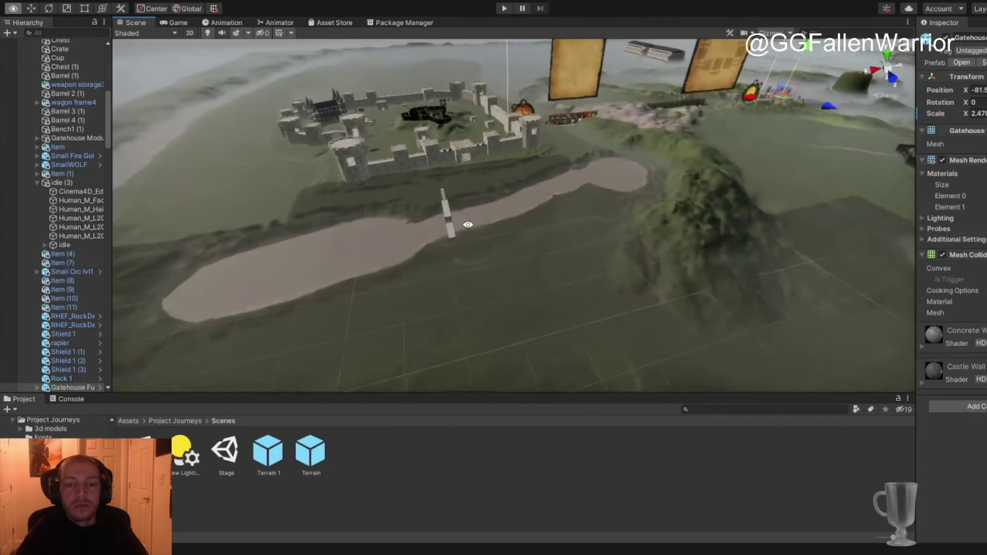
# - Inspect the walled castle, its bridge and the neighbouring lake beds from several angles
pyautogui.keyDown('alt'); pyautogui.moveTo(472, 224); pyautogui.dragTo(493, 221); pyautogui.keyUp('alt')
pyautogui.moveTo(386, 179); pyautogui.dragTo(469, 222, button='middle')
pyautogui.keyDown('alt'); pyautogui.moveTo(515, 249); pyautogui.dragTo(583, 178); pyautogui.keyUp('alt')
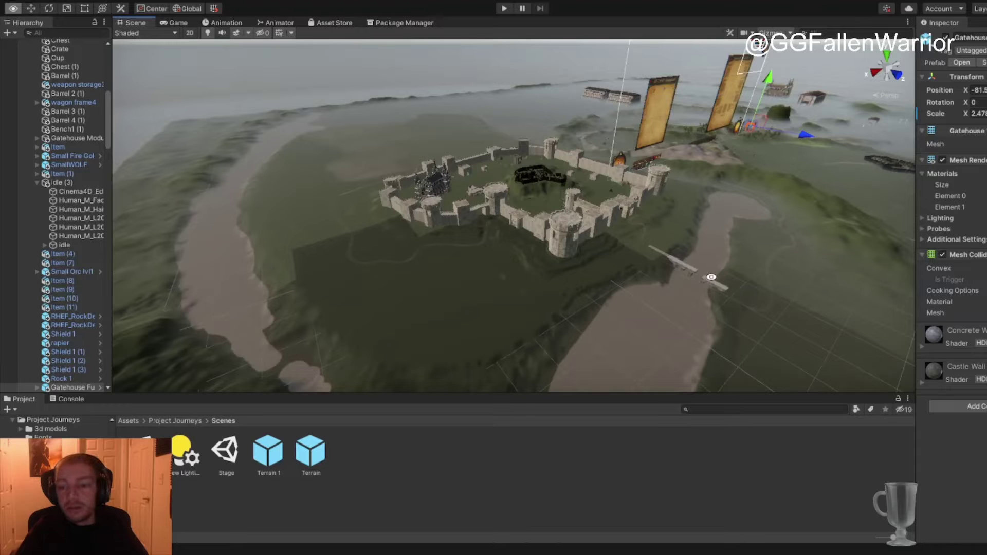
pyautogui.keyDown('alt'); pyautogui.moveTo(712, 280); pyautogui.dragTo(594, 239); pyautogui.keyUp('alt')
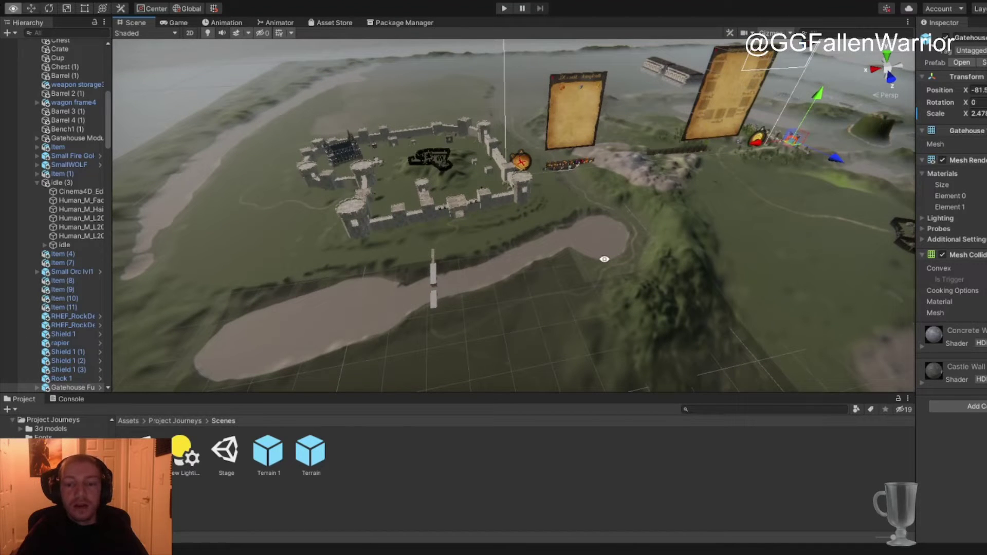
pyautogui.keyDown('alt'); pyautogui.moveTo(596, 216); pyautogui.dragTo(454, 213); pyautogui.keyUp('alt')
# - Examine the hill-enclosed basin with its pond and small buildings, along with the spiral hill and lake bed beside it
pyautogui.scroll(-10, 409, 261)
pyautogui.keyDown('alt'); pyautogui.moveTo(461, 291); pyautogui.dragTo(628, 343); pyautogui.keyUp('alt')
pyautogui.moveTo(628, 343); pyautogui.dragTo(568, 253, button='middle')
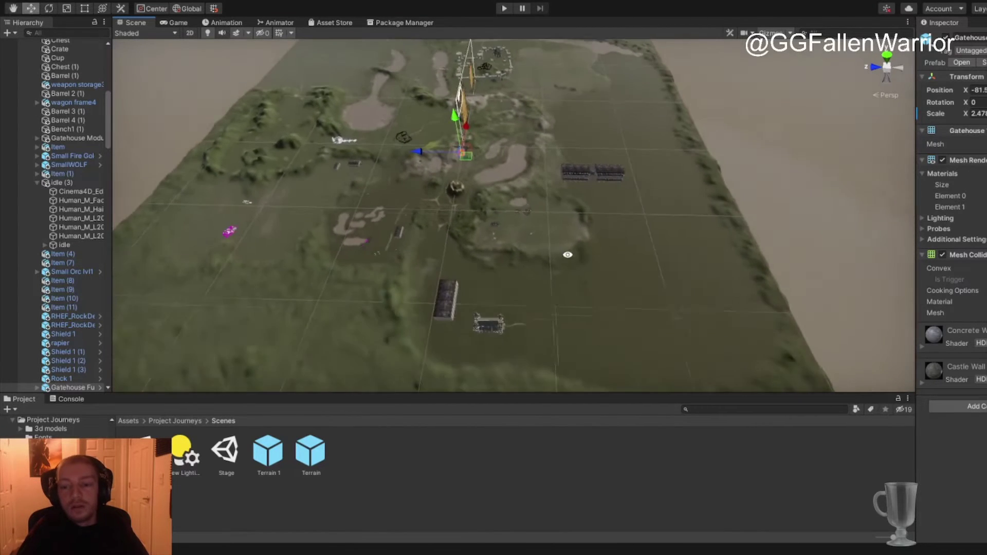
pyautogui.scroll(10, 572, 254)
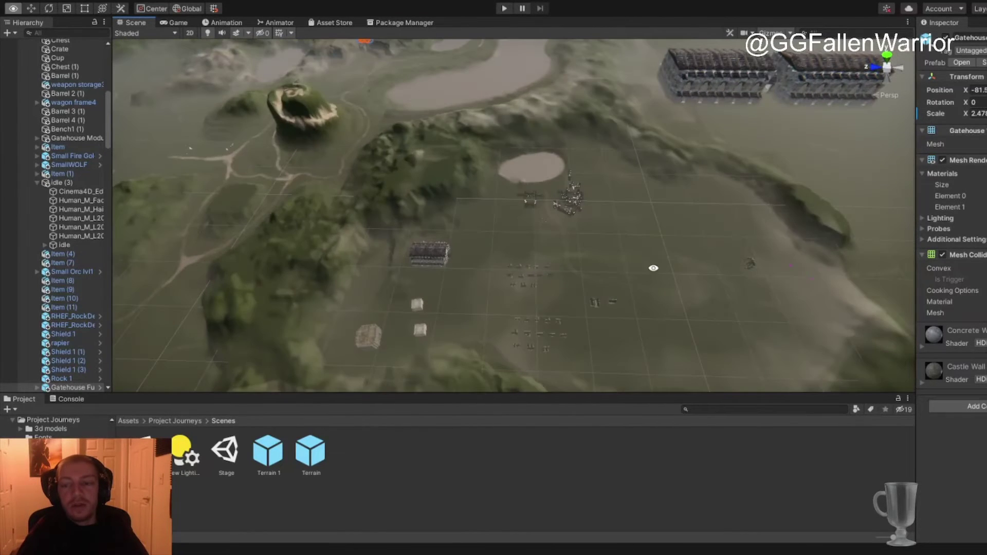
pyautogui.moveTo(657, 264); pyautogui.dragTo(579, 240, button='middle')
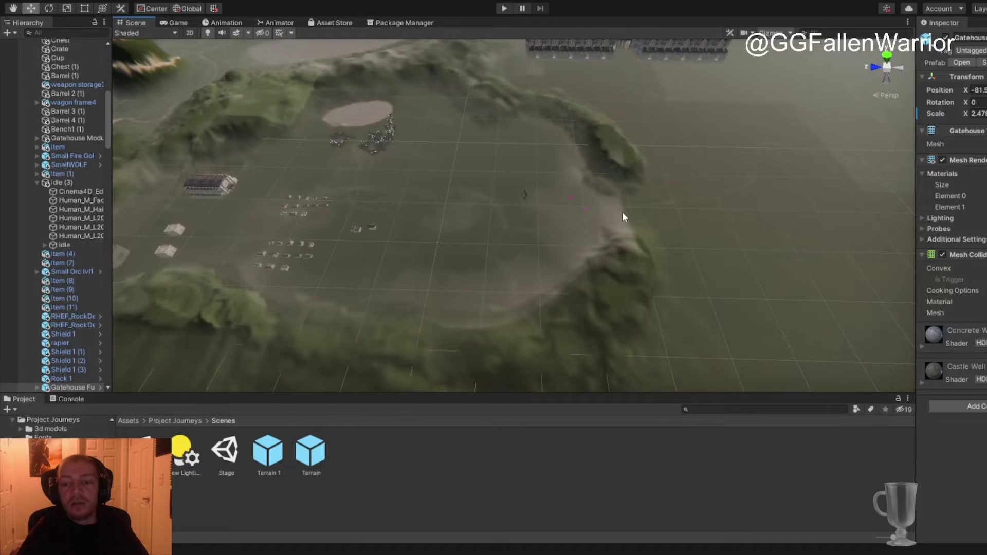
pyautogui.scroll(-5, 622, 212)
pyautogui.moveTo(506, 234); pyautogui.dragTo(595, 258, button='middle')
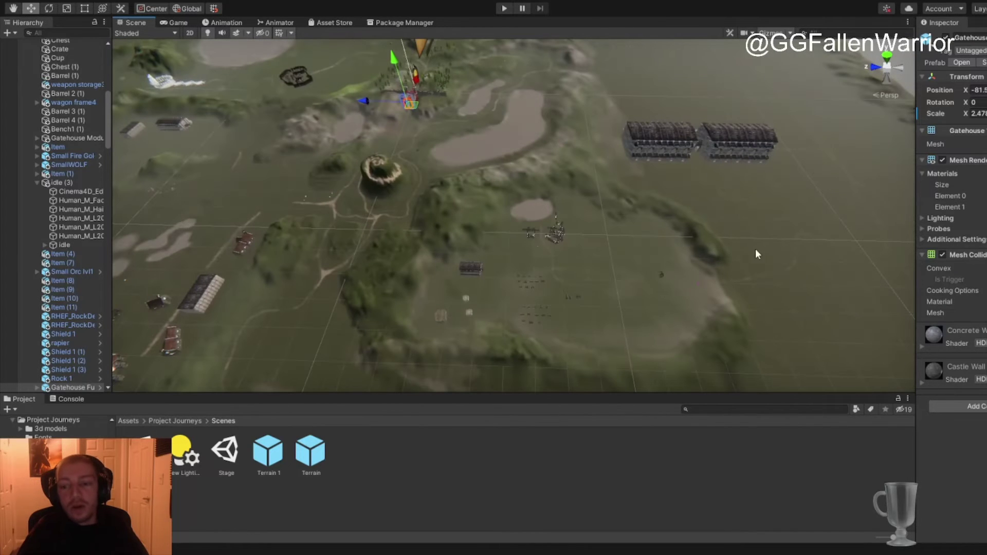
pyautogui.moveTo(713, 320); pyautogui.dragTo(582, 278, button='middle')
pyautogui.keyDown('alt'); pyautogui.moveTo(495, 174); pyautogui.dragTo(449, 175); pyautogui.keyUp('alt')
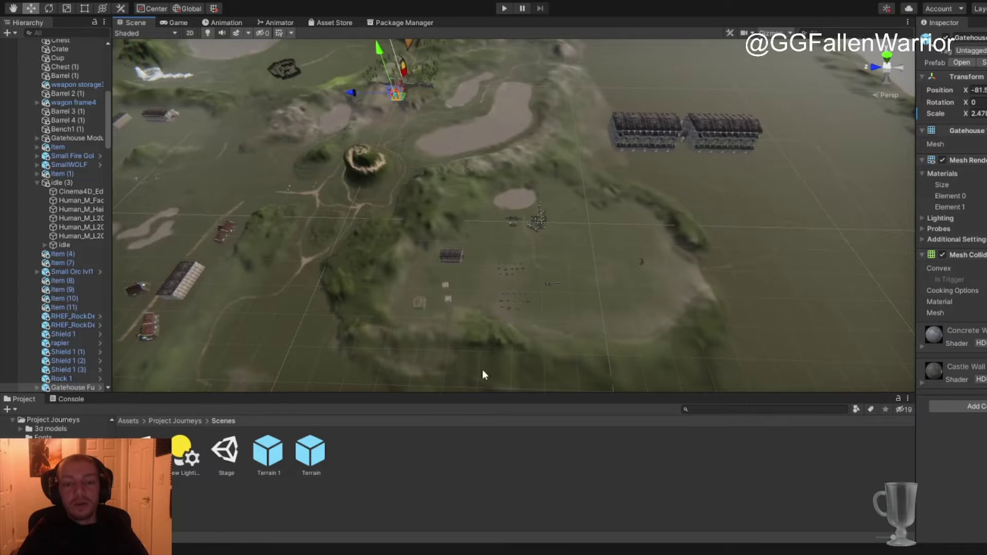
# - Examine the full square terrain map from directly above
pyautogui.scroll(-3, 465, 349)
pyautogui.moveTo(354, 311); pyautogui.dragTo(501, 235, button='middle')
pyautogui.moveTo(502, 236); pyautogui.dragTo(519, 213, button='right')
pyautogui.scroll(-5, 563, 180)
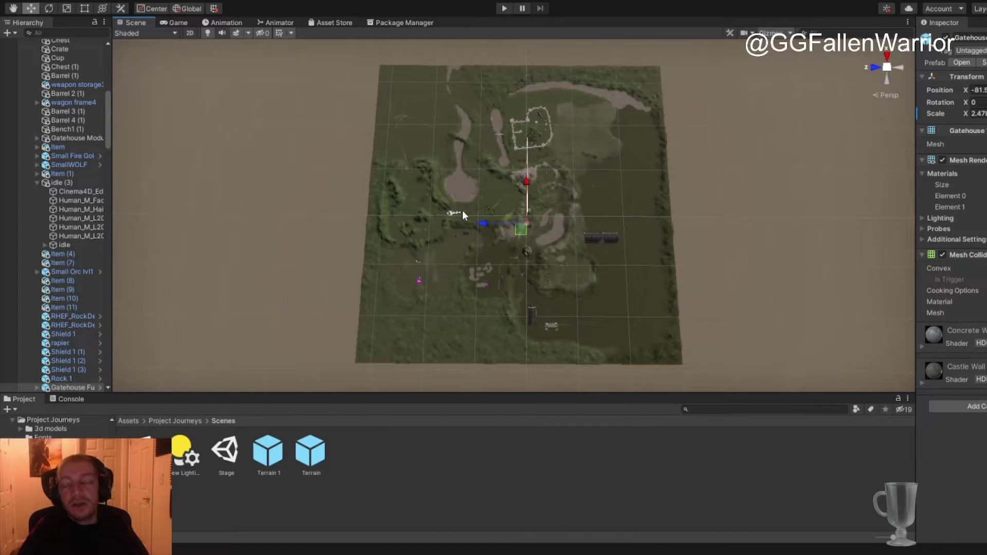
pyautogui.moveTo(560, 200)
pyautogui.mouseDown(button='right')
pyautogui.moveTo(551, 194)
pyautogui.moveTo(557, 173)
pyautogui.moveTo(547, 194)
pyautogui.mouseUp(button='right')
pyautogui.scroll(-4, 545, 188)
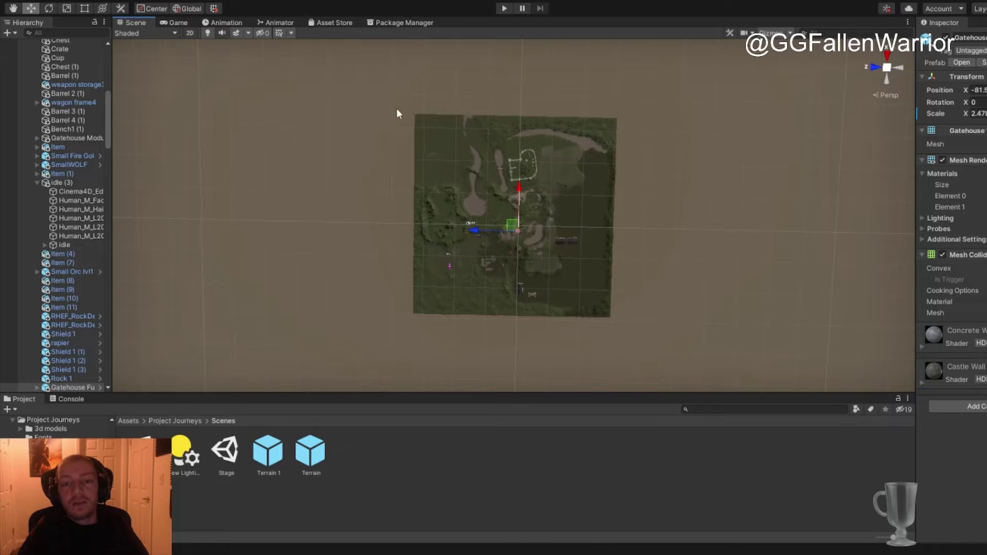
pyautogui.scroll(3, 536, 220)
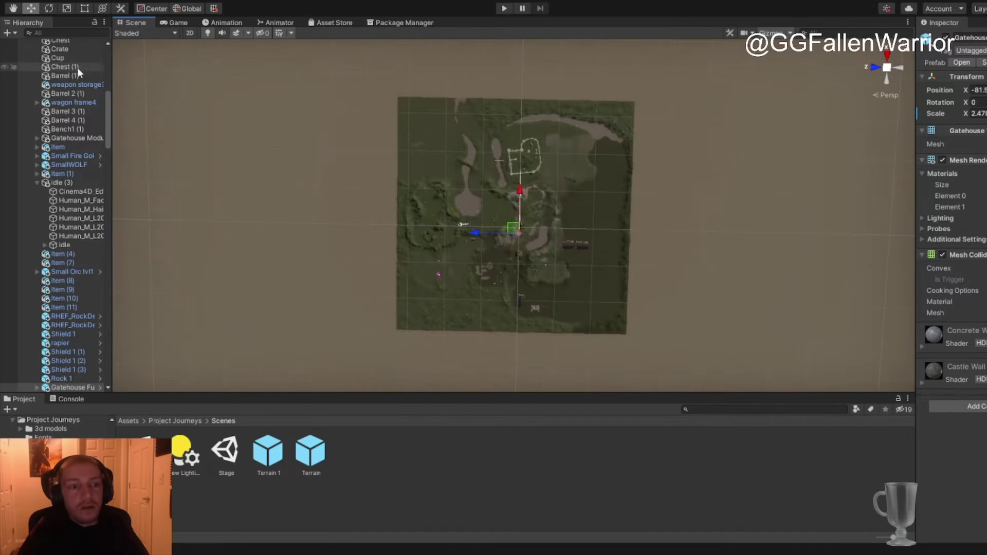
# - Select the outer terrain tiles, including TerrainS1 to TerrainS12, and deactivate them to leave the central map area active
pyautogui.scroll(10, 82, 69)
pyautogui.scroll(3, 88, 73)
pyautogui.click(526, 178)
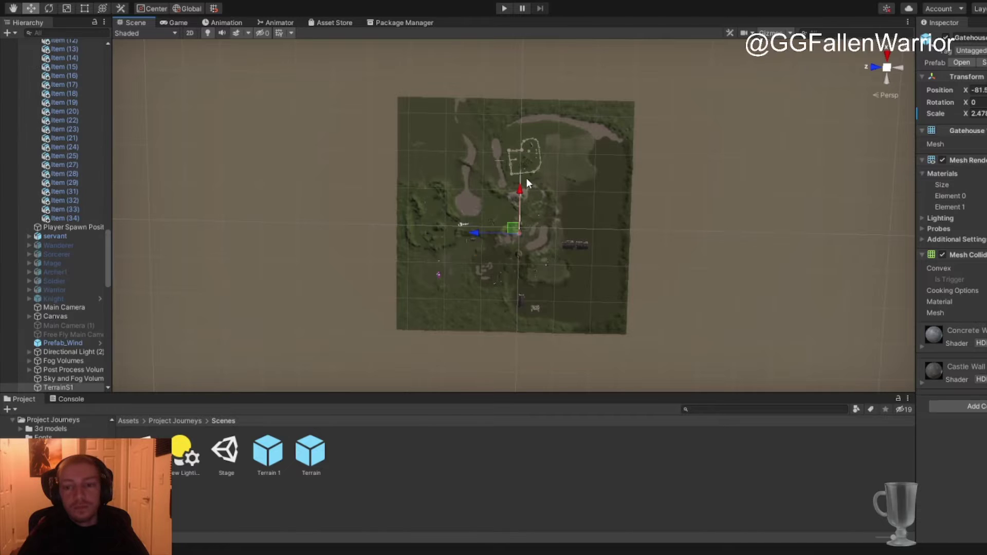
pyautogui.click(945, 38)
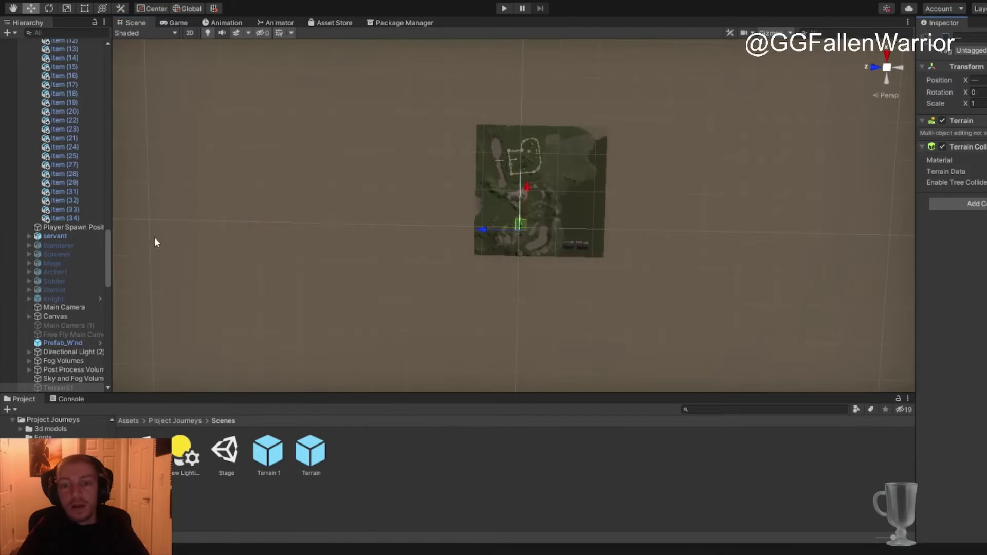
# - Collapse the main Terrain's child objects and frame the servant character and the main Terrain in the scene
pyautogui.scroll(20, 77, 145)
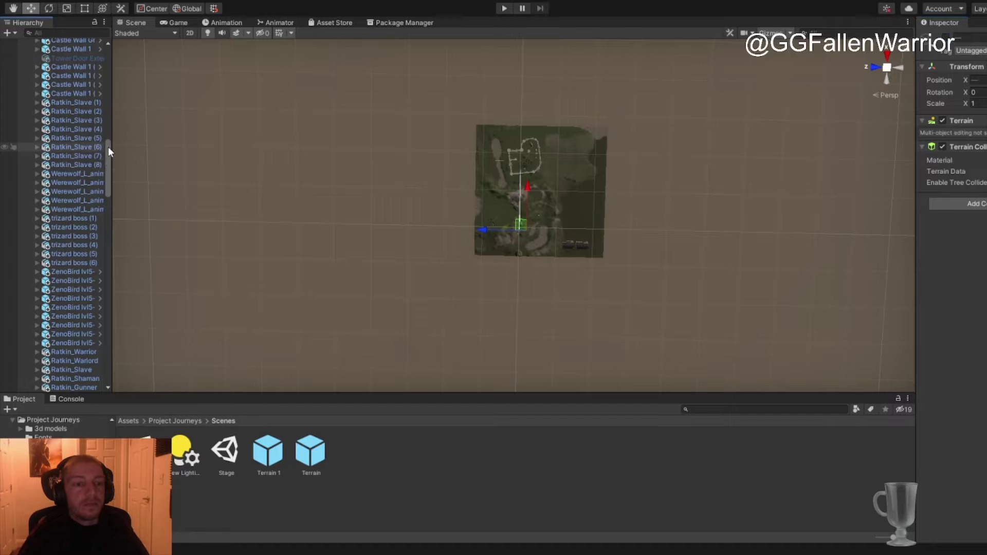
pyautogui.moveTo(108, 148); pyautogui.dragTo(99, 56)
pyautogui.click(29, 61)
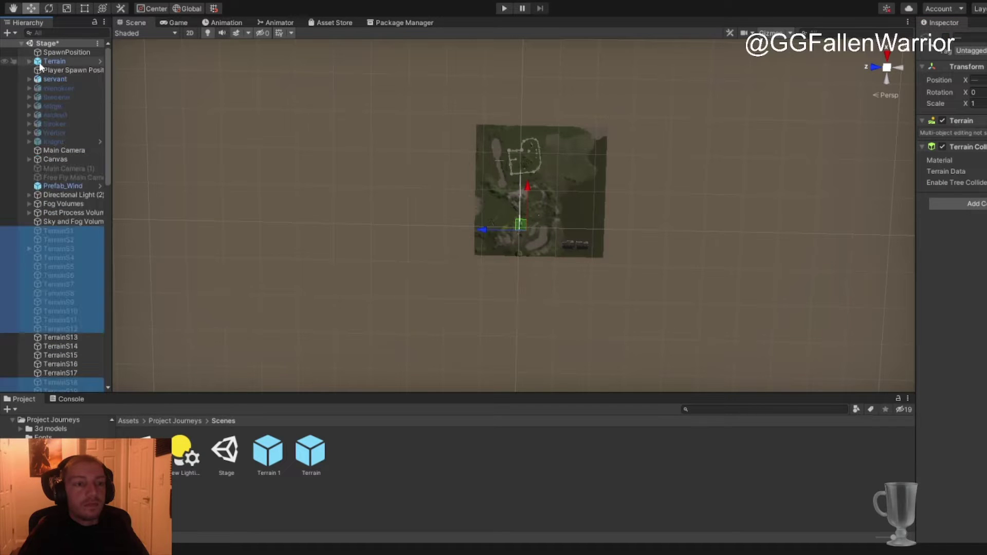
pyautogui.doubleClick(46, 78)
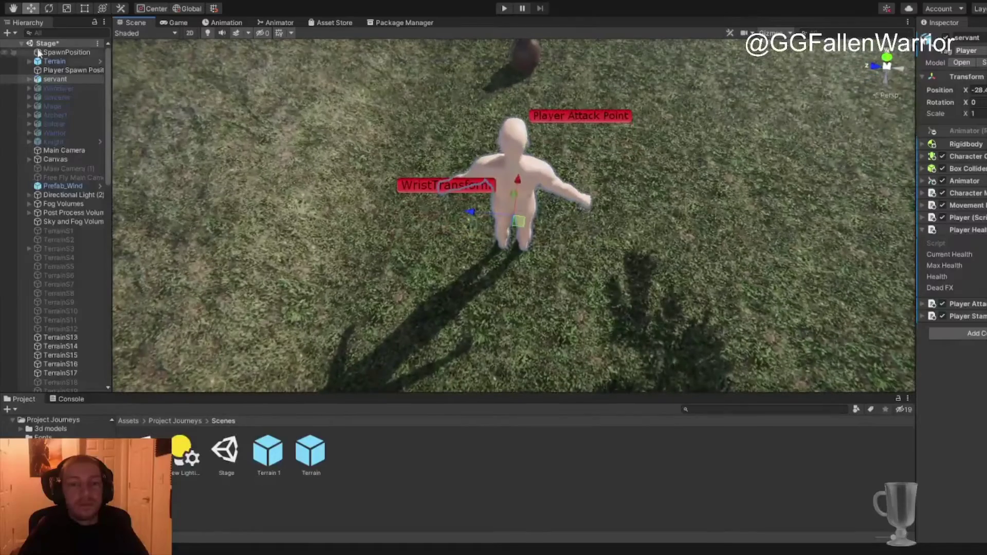
pyautogui.doubleClick(67, 60)
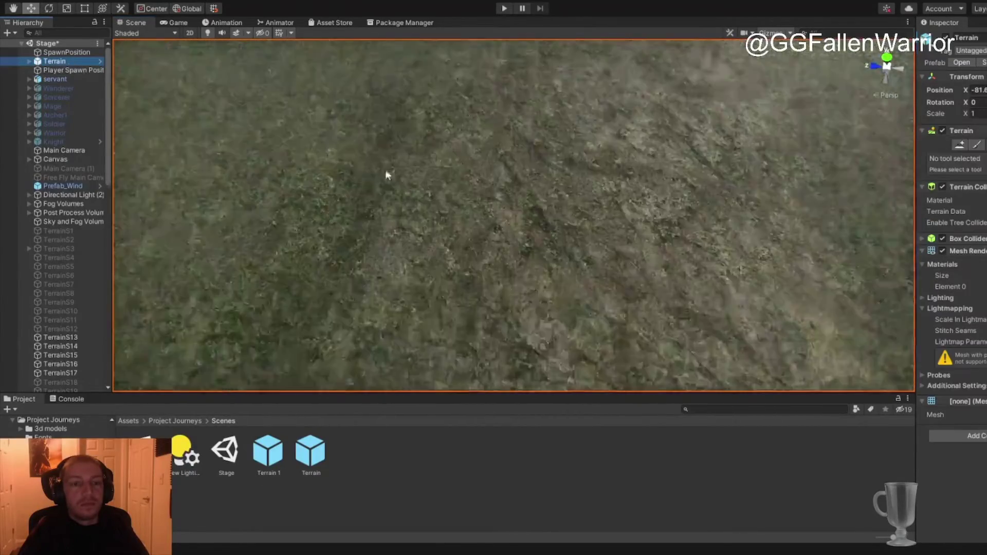
pyautogui.scroll(-15, 424, 170)
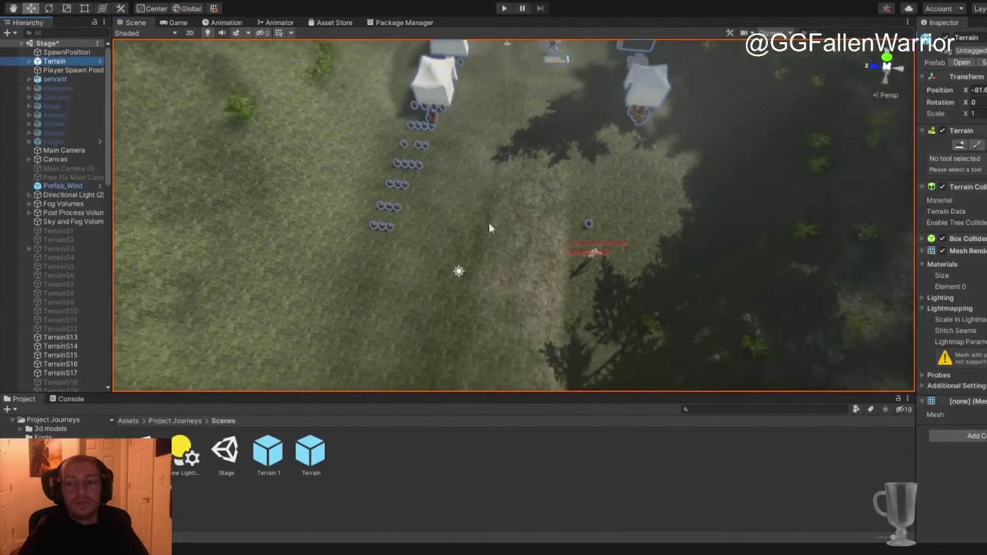
# - Inspect the tent camp along the valley path and the gatehouse with its towers, walls and bridge
pyautogui.keyDown('alt'); pyautogui.moveTo(500, 264); pyautogui.dragTo(523, 113); pyautogui.keyUp('alt')
pyautogui.click(526, 56)
pyautogui.scroll(-5, 554, 115)
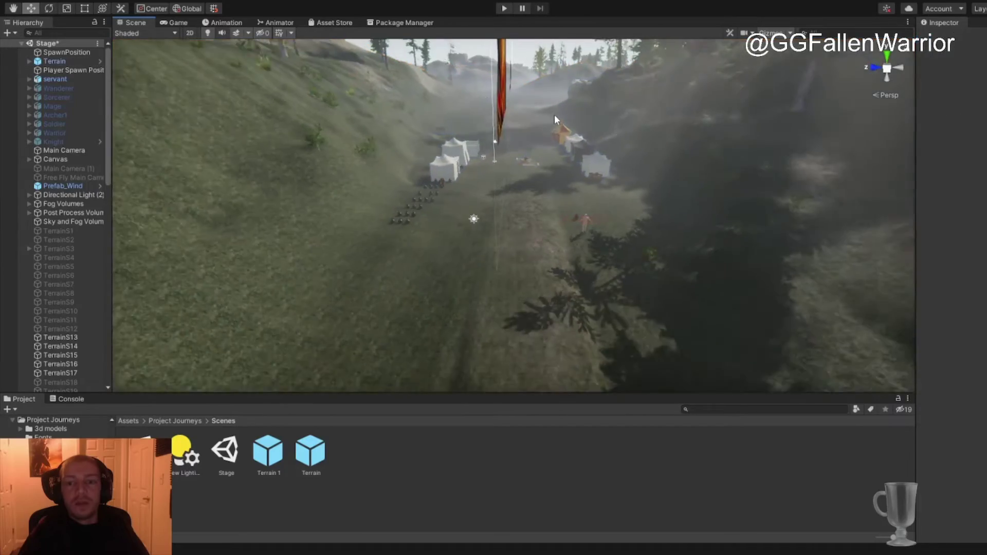
pyautogui.scroll(-8, 555, 119)
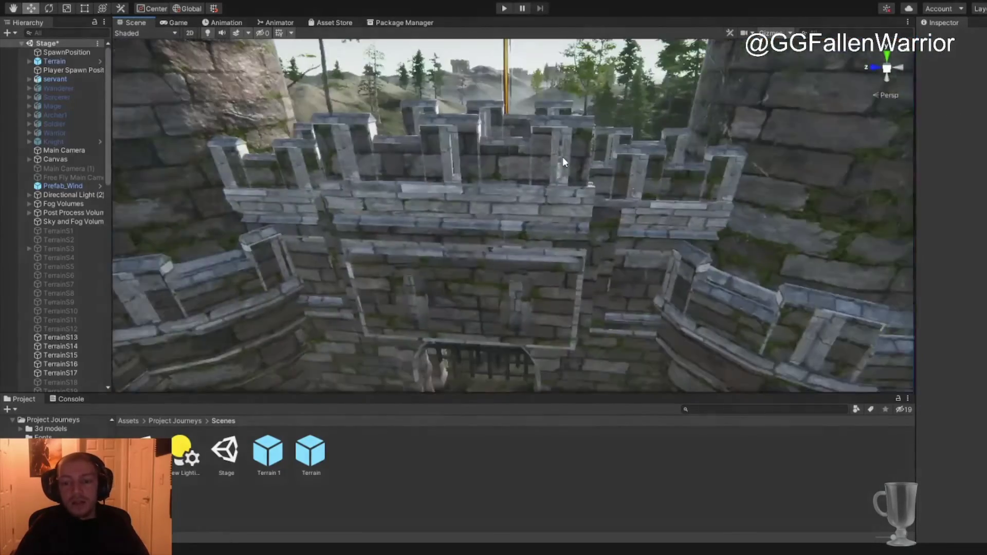
pyautogui.scroll(-8, 537, 190)
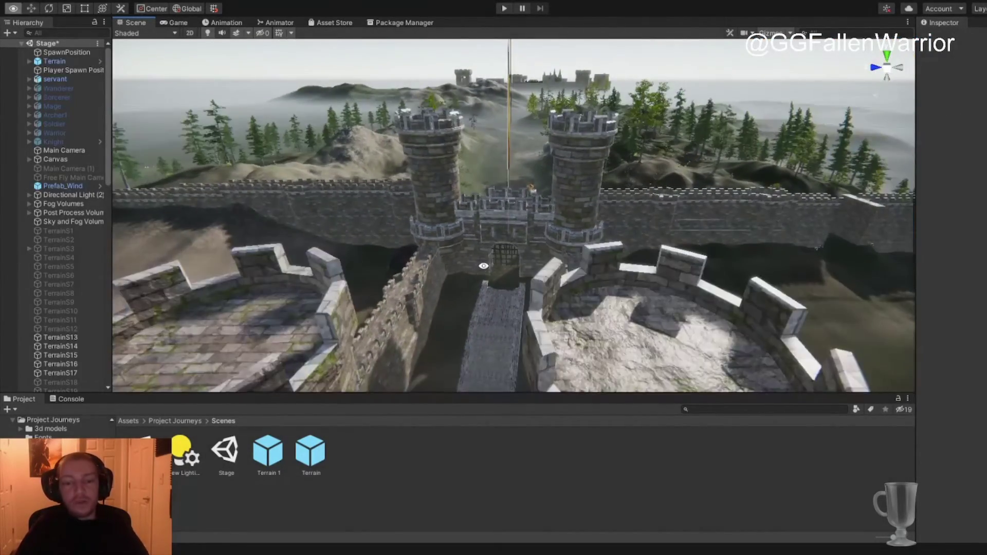
pyautogui.moveTo(483, 267)
pyautogui.mouseDown(button='middle')
pyautogui.moveTo(492, 156)
pyautogui.moveTo(489, 270)
pyautogui.mouseUp(button='middle')
# - Select the main Terrain tile and examine its rock pile and wooded ridges from above
pyautogui.moveTo(513, 182); pyautogui.dragTo(533, 81, button='right')
pyautogui.click(532, 81)
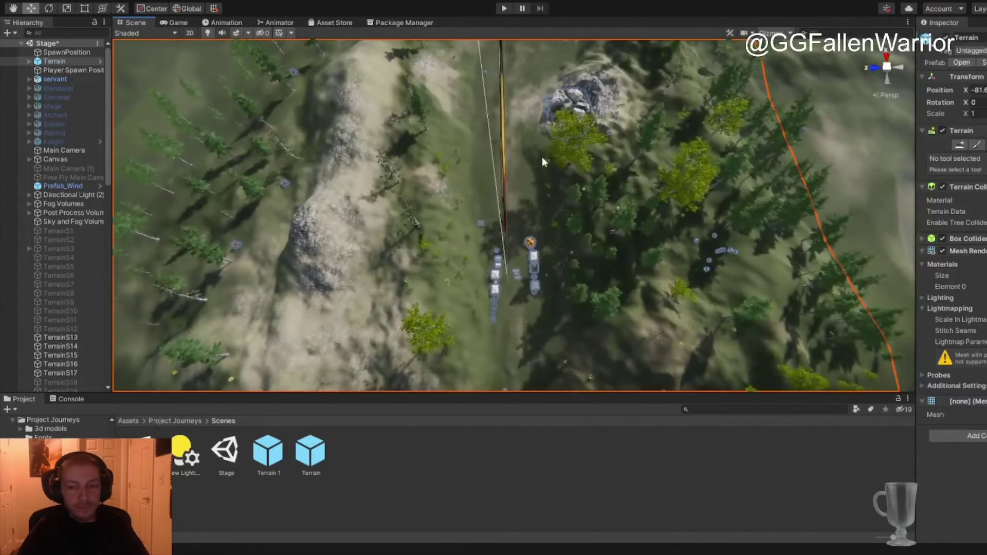
pyautogui.scroll(-3, 547, 152)
pyautogui.scroll(-3, 551, 147)
pyautogui.press('f')
pyautogui.scroll(-10, 552, 147)
pyautogui.scroll(-6, 416, 137)
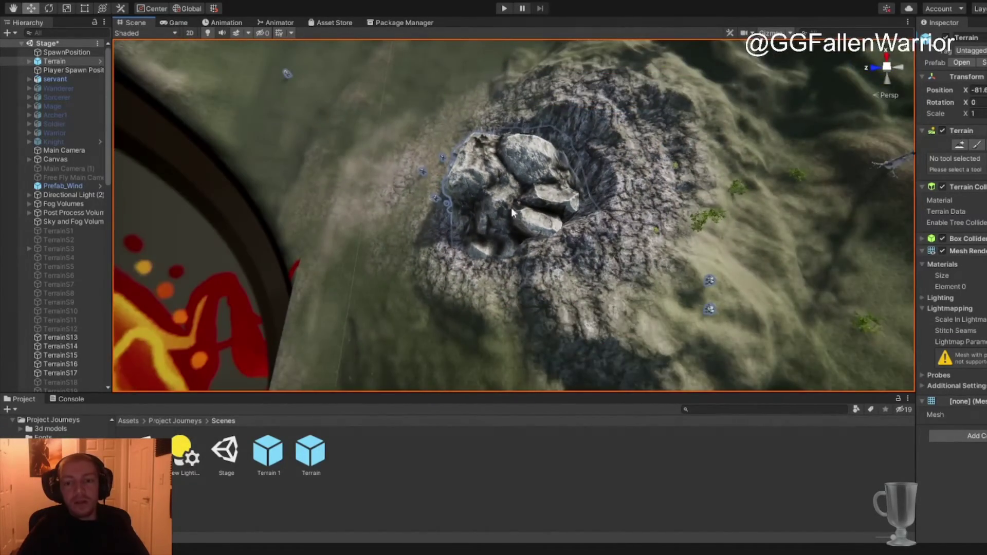
pyautogui.scroll(-6, 537, 201)
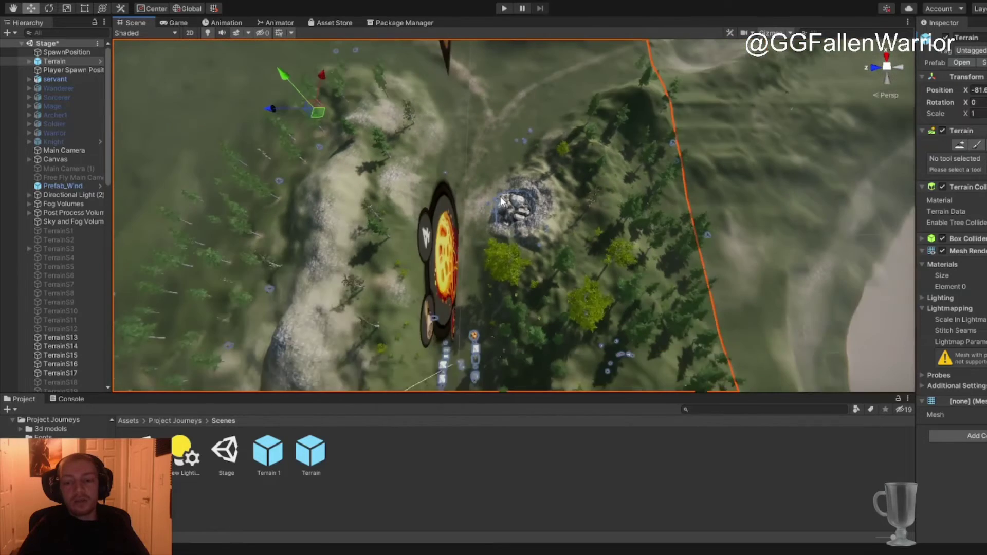
# - Examine the main Terrain tile's outline from above with the surrounding paths, lake beds, spiral hill and large buildings
pyautogui.scroll(-2, 503, 201)
pyautogui.moveTo(557, 74); pyautogui.dragTo(542, 187, button='middle')
pyautogui.moveTo(594, 154); pyautogui.dragTo(529, 251, button='middle')
pyautogui.scroll(-6, 510, 233)
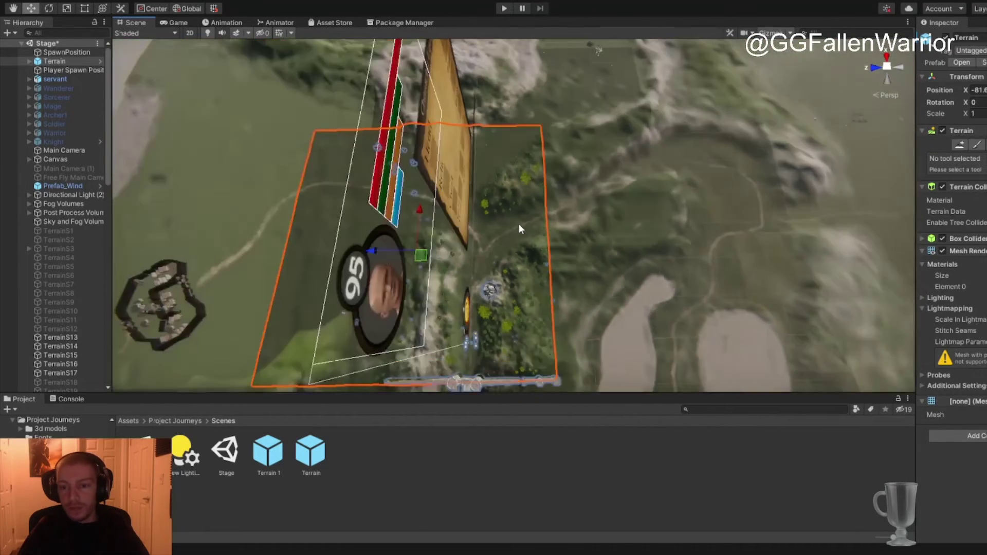
pyautogui.keyDown('alt'); pyautogui.moveTo(518, 226); pyautogui.dragTo(623, 146); pyautogui.keyUp('alt')
pyautogui.moveTo(554, 252); pyautogui.dragTo(581, 149, button='middle')
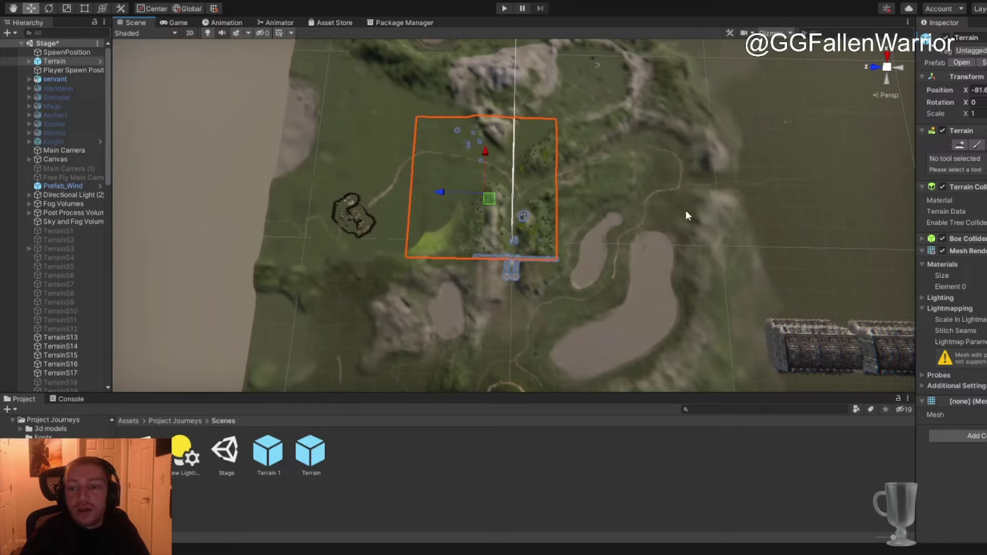
pyautogui.moveTo(699, 223); pyautogui.dragTo(540, 199, button='middle')
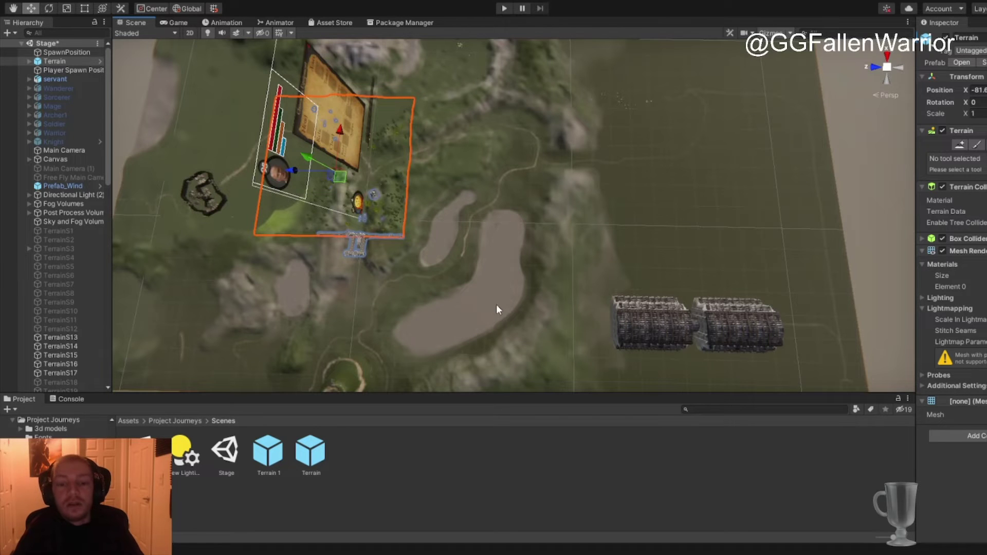
pyautogui.scroll(-5, 495, 305)
pyautogui.moveTo(496, 307); pyautogui.dragTo(620, 252, button='middle')
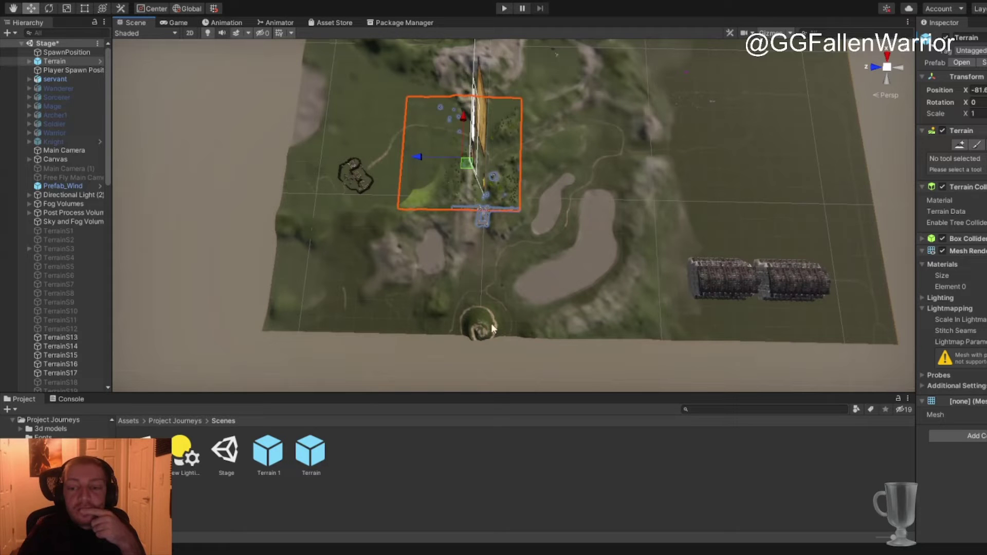
# - Inspect the walled castle and its adjacent lake bed and bridge from above
pyautogui.moveTo(633, 248)
pyautogui.mouseDown(button='middle')
pyautogui.moveTo(489, 223)
pyautogui.moveTo(439, 239)
pyautogui.moveTo(432, 315)
pyautogui.moveTo(484, 349)
pyautogui.mouseUp(button='middle')
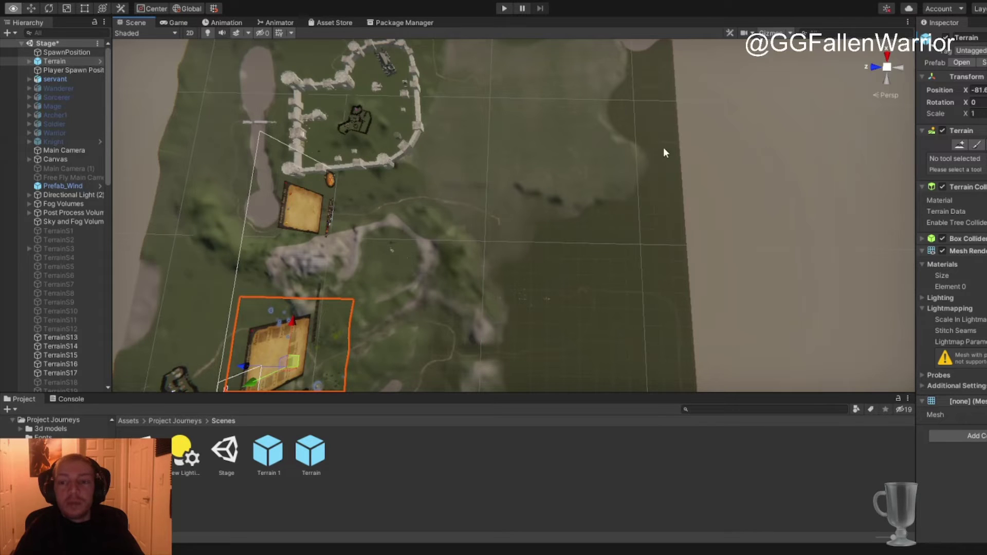
pyautogui.keyDown('alt'); pyautogui.moveTo(483, 138); pyautogui.dragTo(643, 221); pyautogui.keyUp('alt')
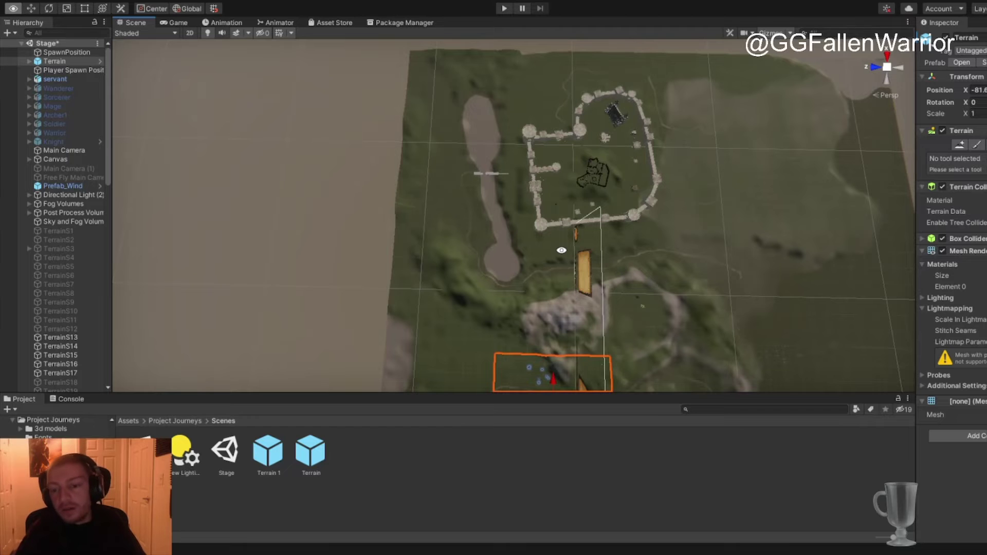
pyautogui.keyDown('alt'); pyautogui.moveTo(560, 251); pyautogui.dragTo(615, 219); pyautogui.keyUp('alt')
pyautogui.keyDown('alt'); pyautogui.moveTo(615, 219); pyautogui.dragTo(518, 272, button='middle'); pyautogui.keyUp('alt')
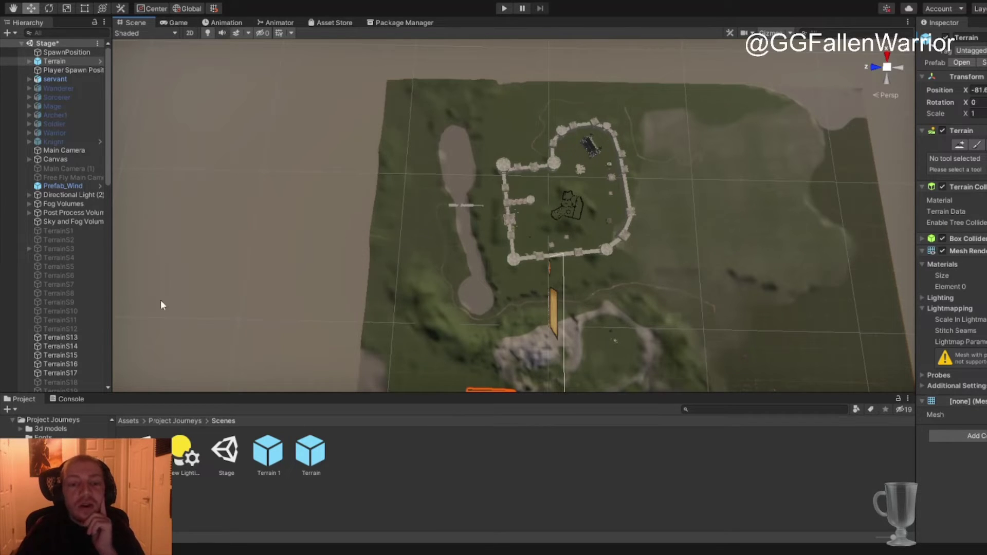
# - Examine the entire active map area from above, from the walled castle to the spiral hill
pyautogui.scroll(-6, 229, 295)
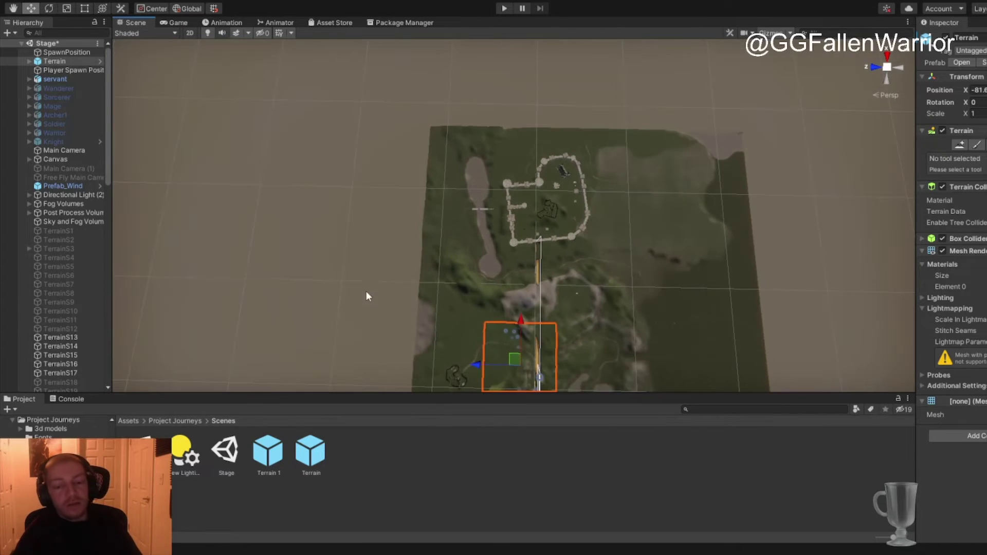
pyautogui.scroll(-4, 367, 291)
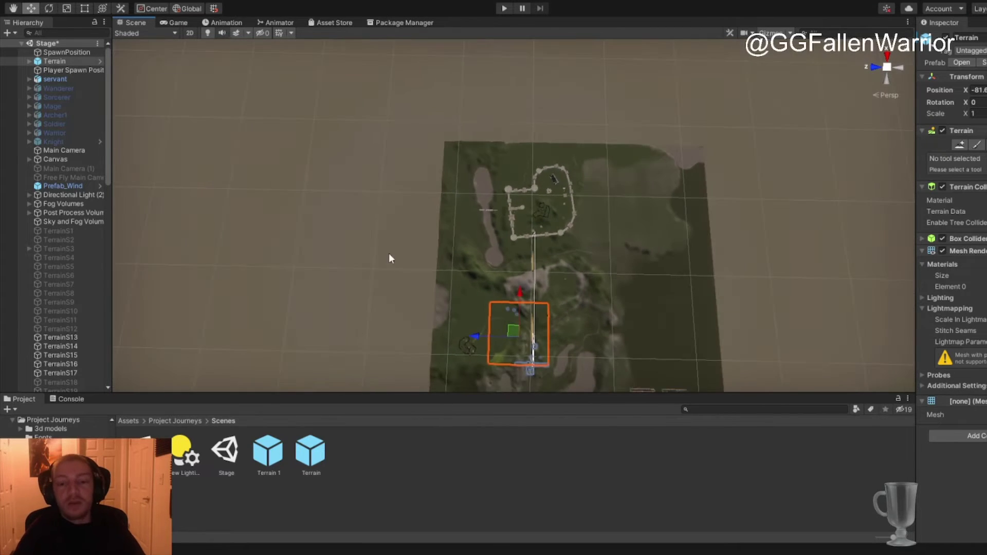
pyautogui.moveTo(519, 220); pyautogui.dragTo(557, 149, button='right')
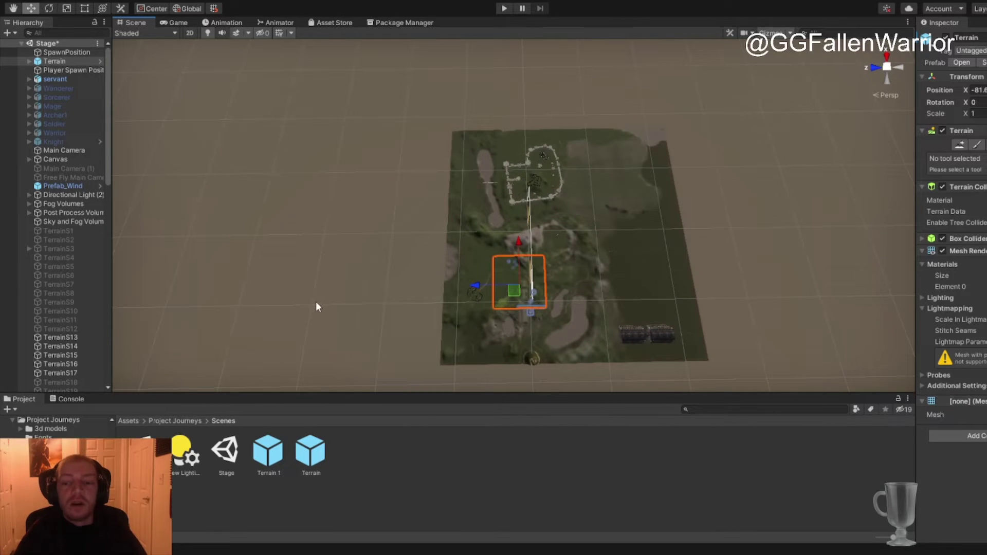
pyautogui.moveTo(420, 235); pyautogui.dragTo(461, 216, button='right')
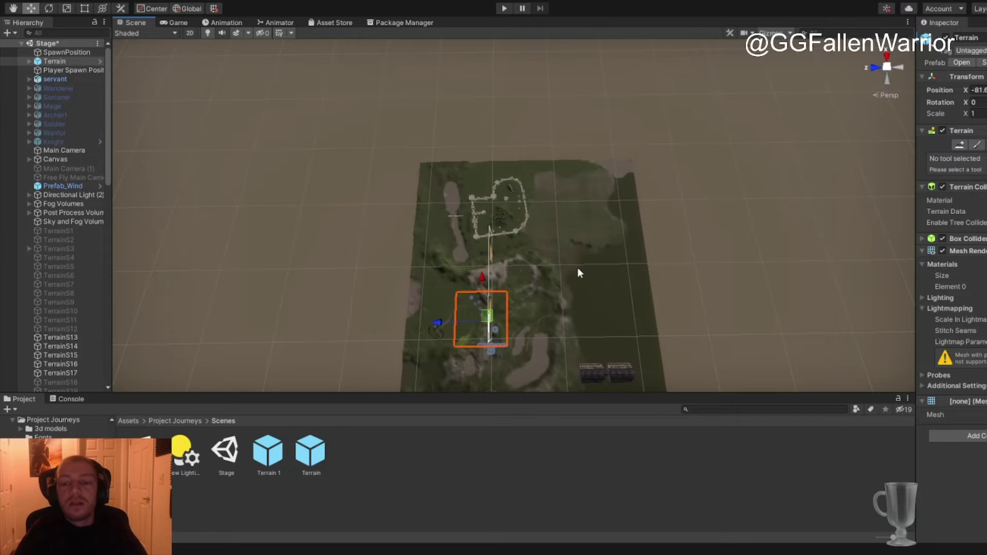
pyautogui.moveTo(577, 273); pyautogui.dragTo(511, 269, button='right')
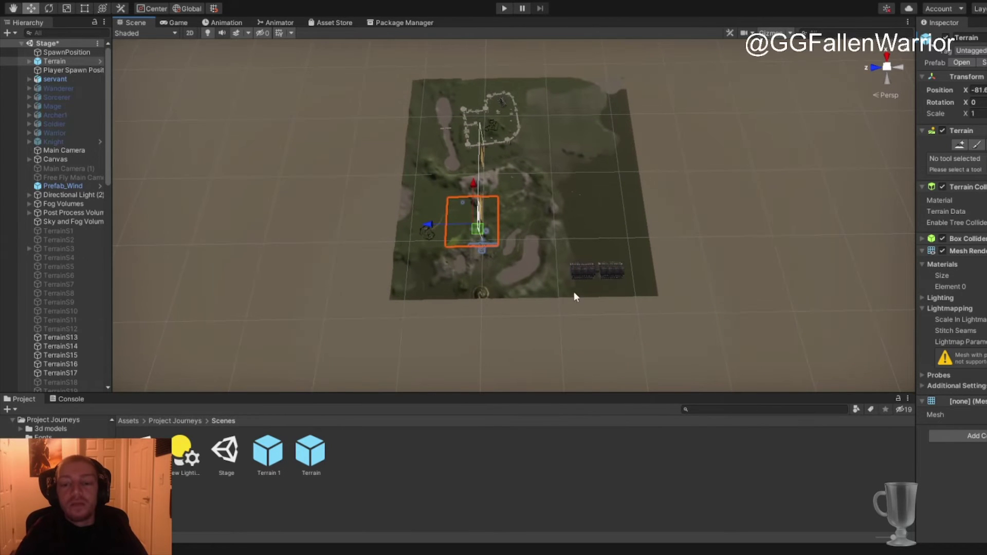
# - Examine the main Terrain tile up close from above, from the gatehouse wall to the wooded ground inside it
pyautogui.scroll(6, 575, 291)
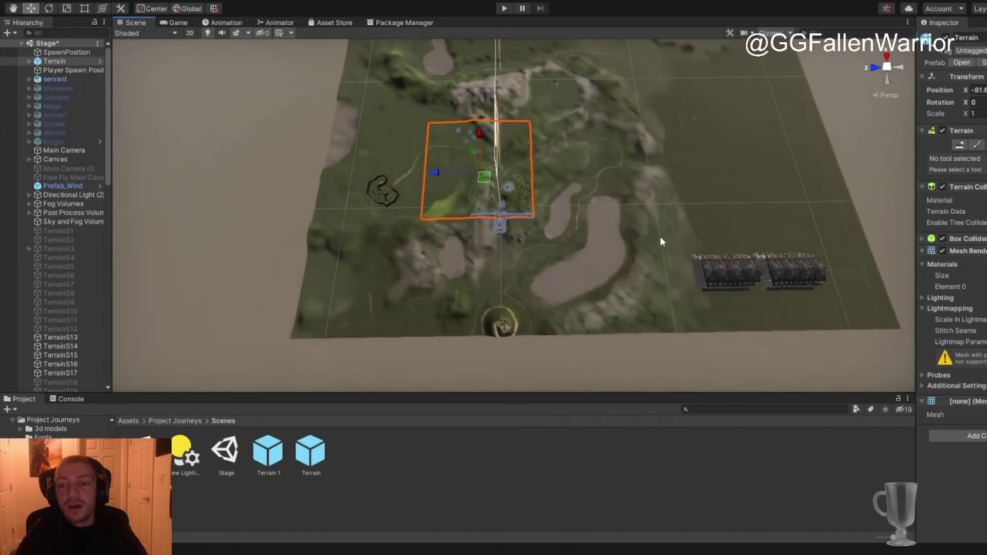
pyautogui.scroll(8, 663, 238)
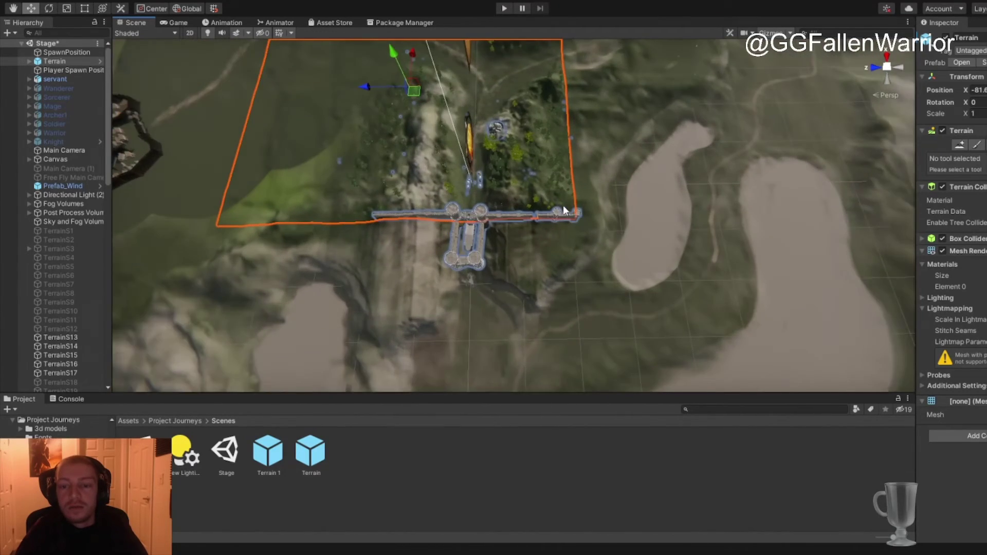
pyautogui.scroll(7, 563, 200)
pyautogui.moveTo(567, 185); pyautogui.dragTo(544, 187, button='right')
pyautogui.scroll(3, 544, 187)
pyautogui.scroll(10, 542, 186)
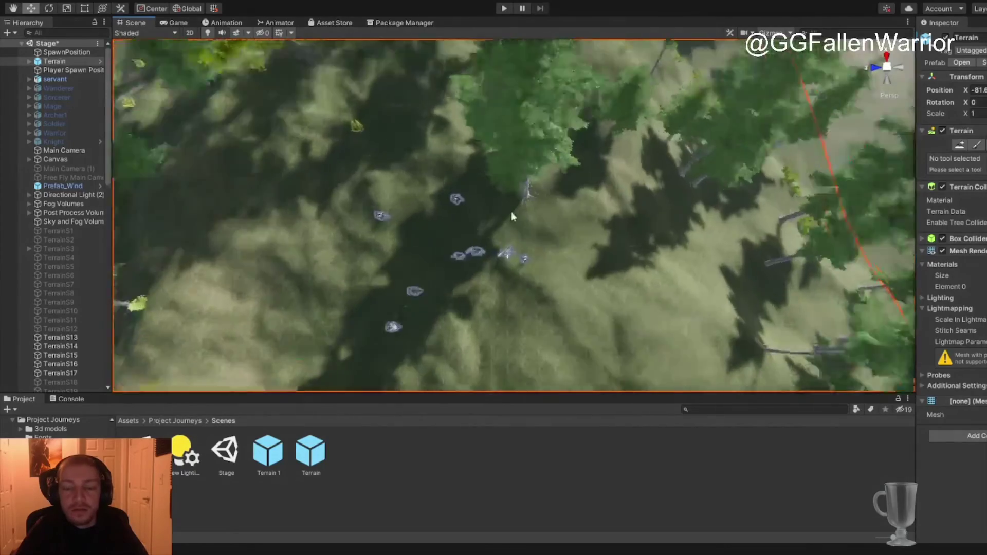
pyautogui.moveTo(488, 237); pyautogui.dragTo(569, 170, button='right')
# - Focus on the Terrain object and examine the valley camp with its tents and carts from a low angle
pyautogui.doubleClick(54, 61)
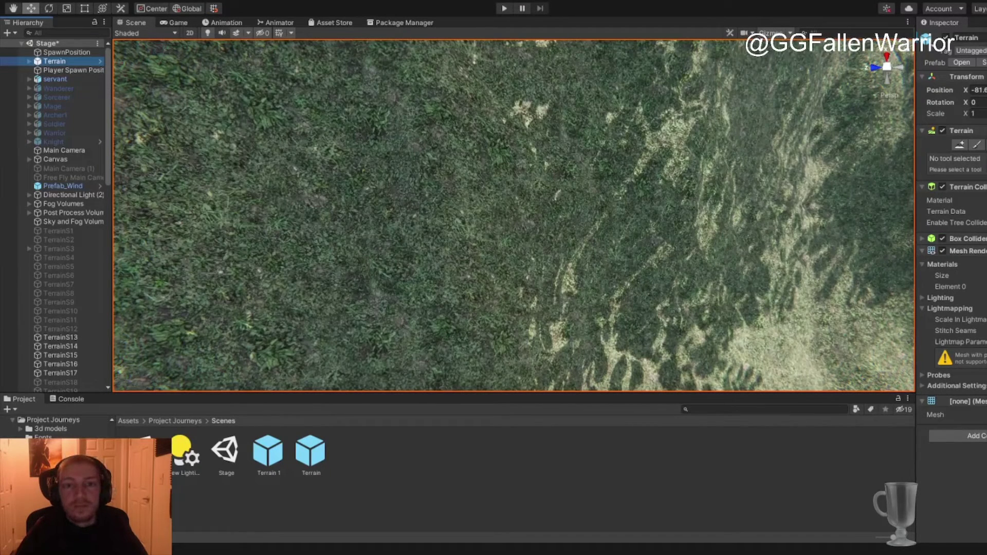
pyautogui.scroll(-4, 541, 157)
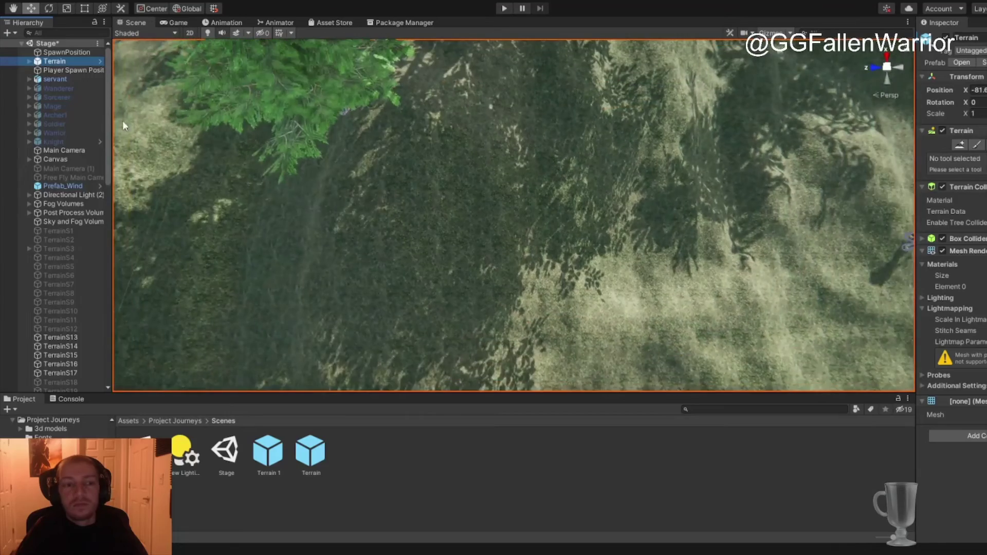
pyautogui.scroll(-1, 123, 122)
pyautogui.scroll(-2, 66, 99)
pyautogui.scroll(2, 40, 58)
pyautogui.click(48, 69)
pyautogui.click(50, 60)
pyautogui.doubleClick(51, 61)
pyautogui.keyDown('alt'); pyautogui.moveTo(535, 247); pyautogui.dragTo(454, 174); pyautogui.keyUp('alt')
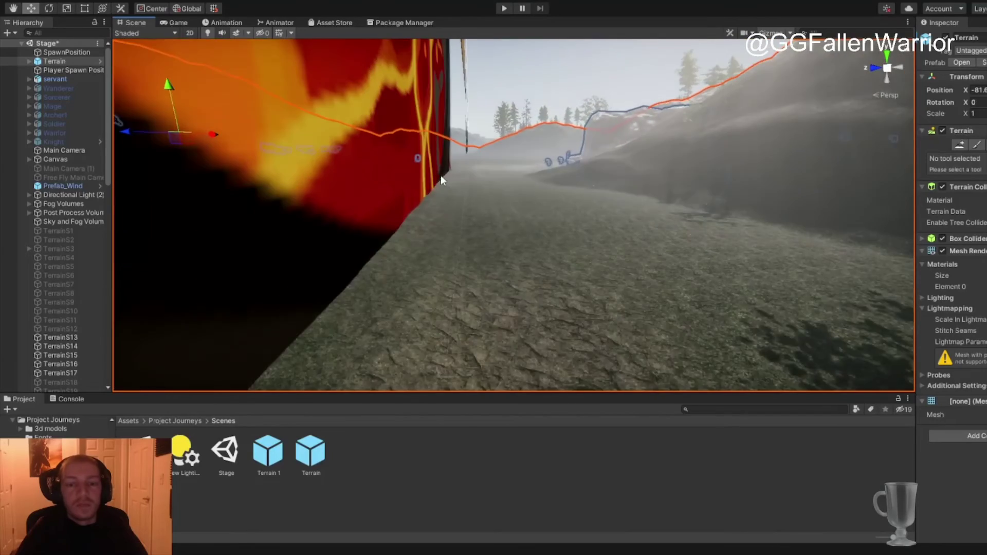
pyautogui.scroll(-10, 437, 175)
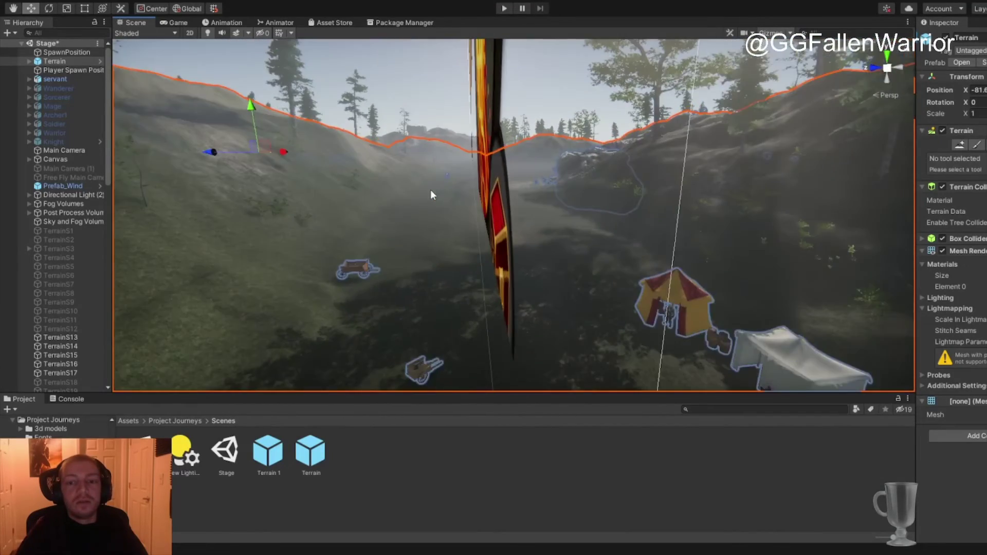
pyautogui.scroll(-3, 433, 191)
# - Run the Stage scene in play mode to view the starting character, and end the play session
pyautogui.click(504, 8)
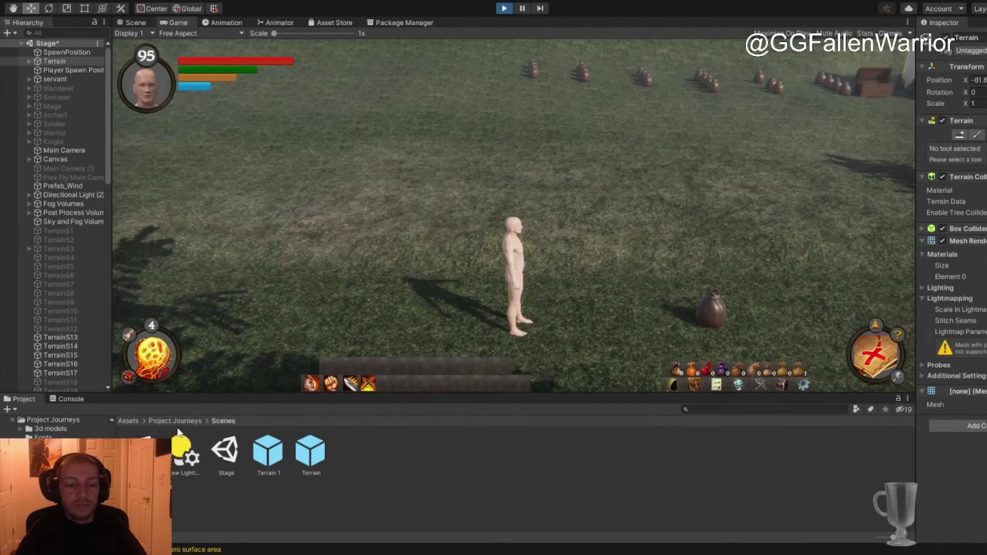
pyautogui.hotkey('ctrl', 'p')
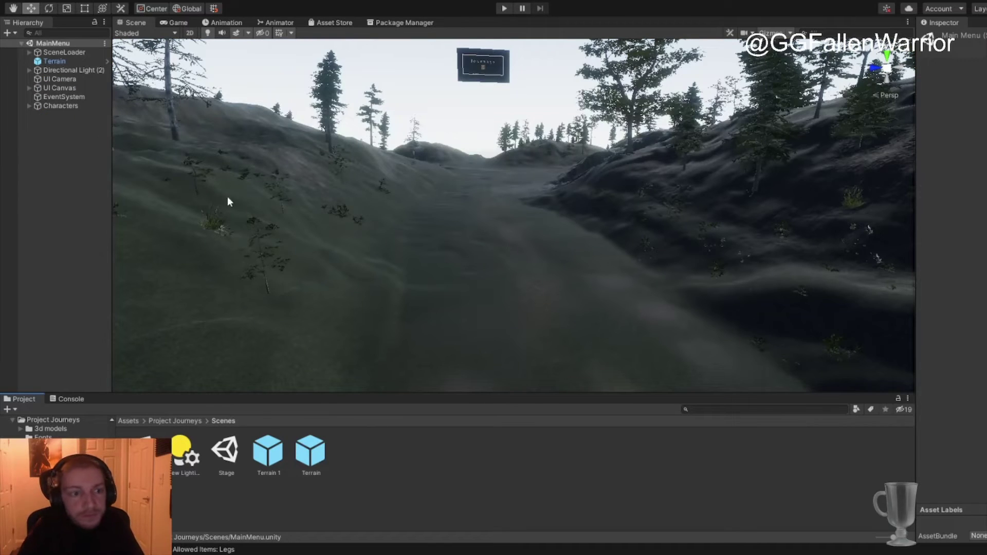
# - Enable the New Game button in the UI Canvas's Button Panel of the MainMenu scene
pyautogui.click(69, 70)
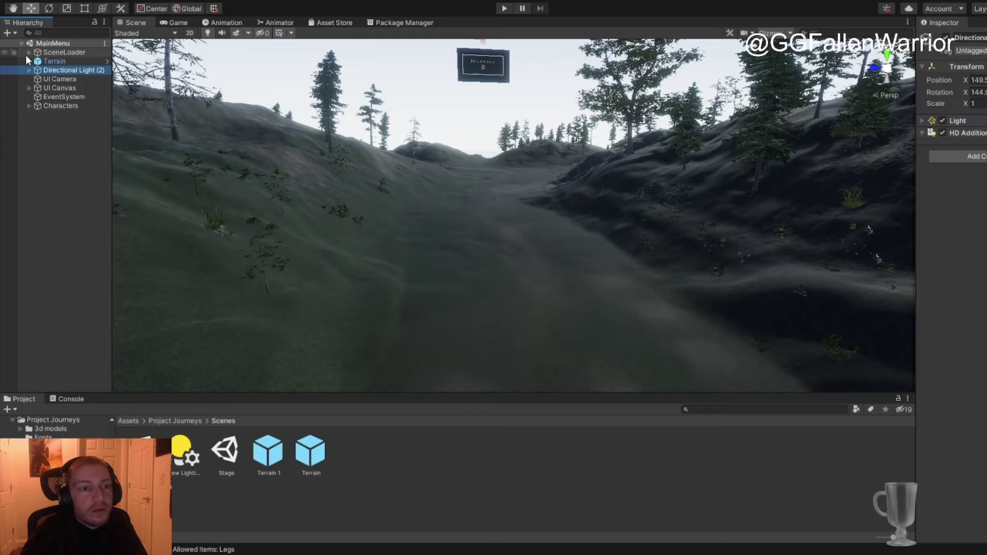
pyautogui.click(32, 87)
pyautogui.click(29, 88)
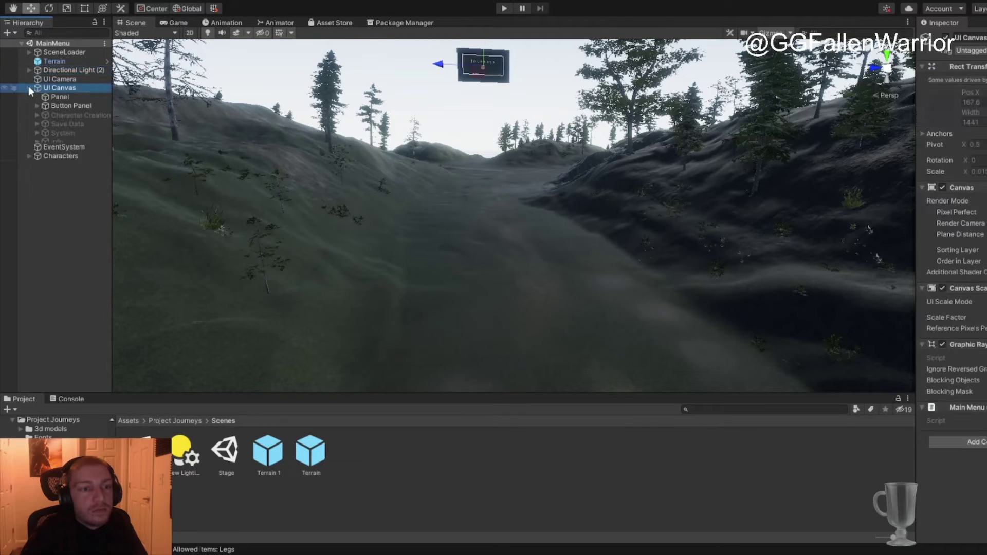
pyautogui.click(79, 114)
pyautogui.click(49, 105)
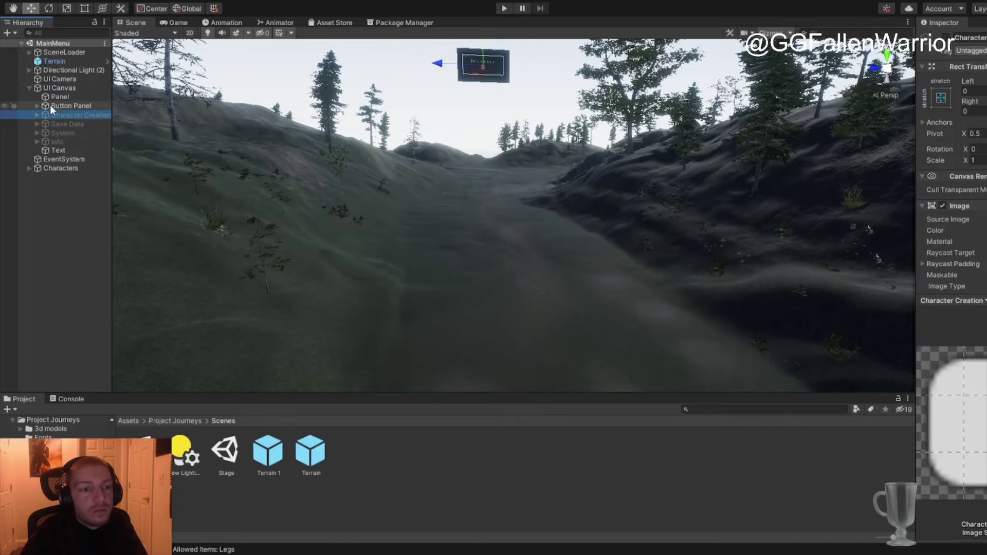
pyautogui.click(37, 106)
pyautogui.click(59, 114)
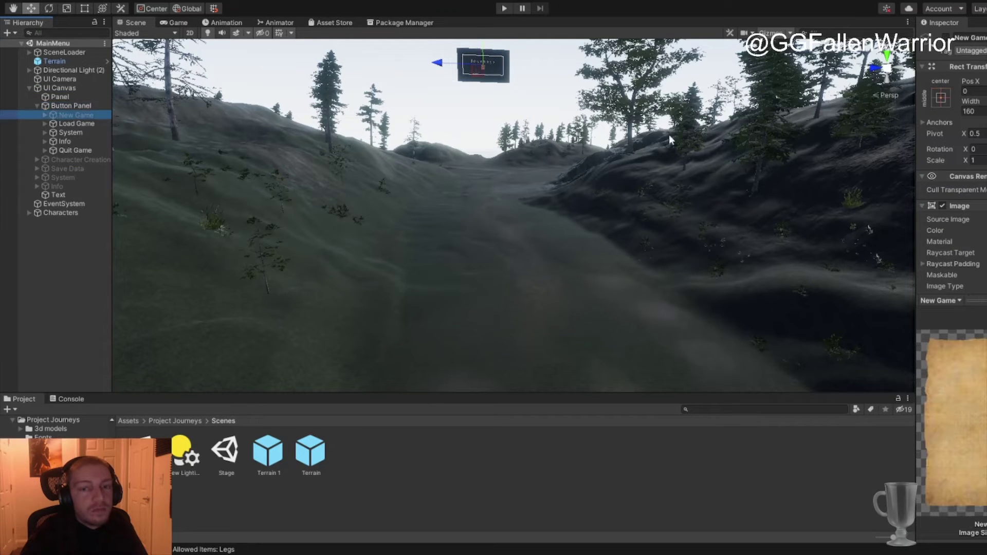
pyautogui.click(946, 37)
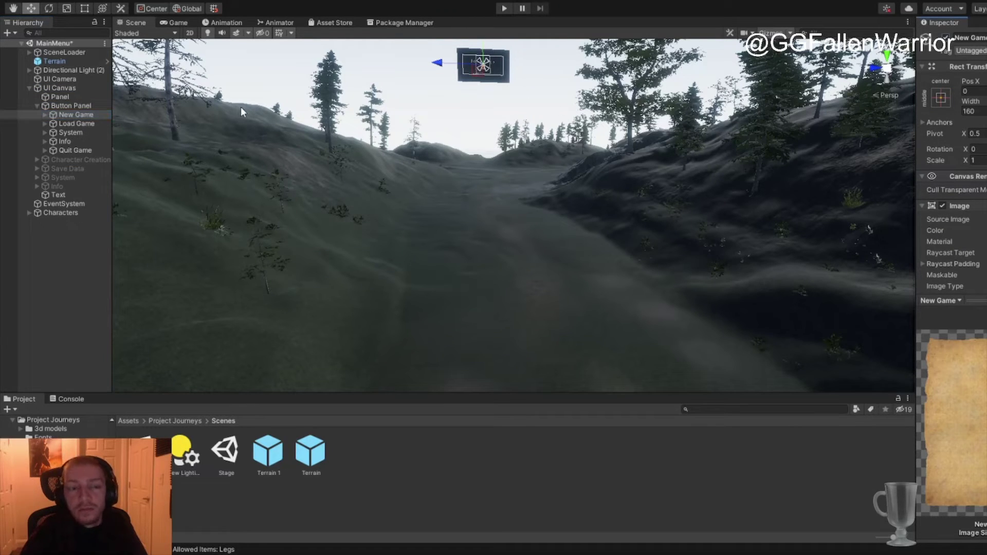
# - Run the main menu, open character creation for a new game, and browse forward through the class previews to the plate-armoured knight
pyautogui.click(505, 9)
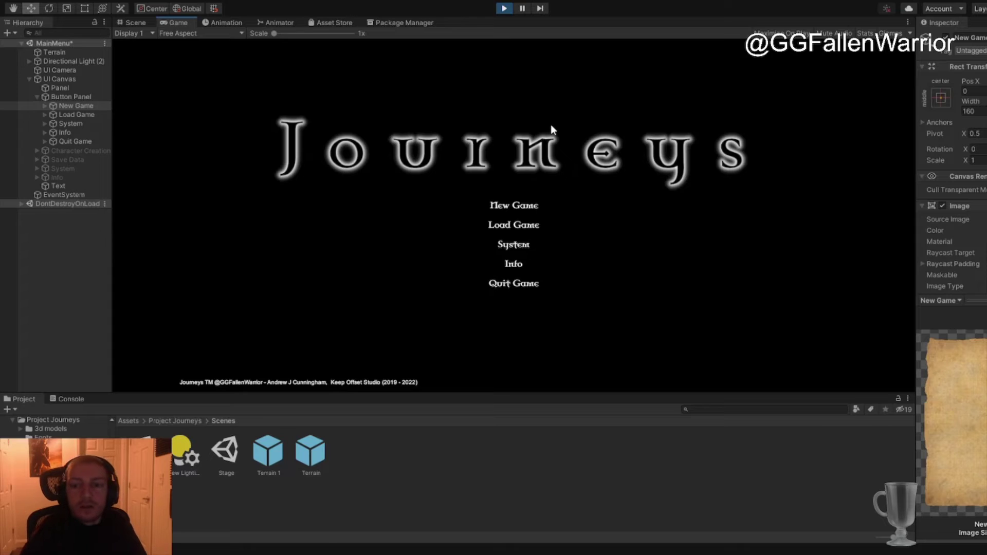
pyautogui.click(516, 205)
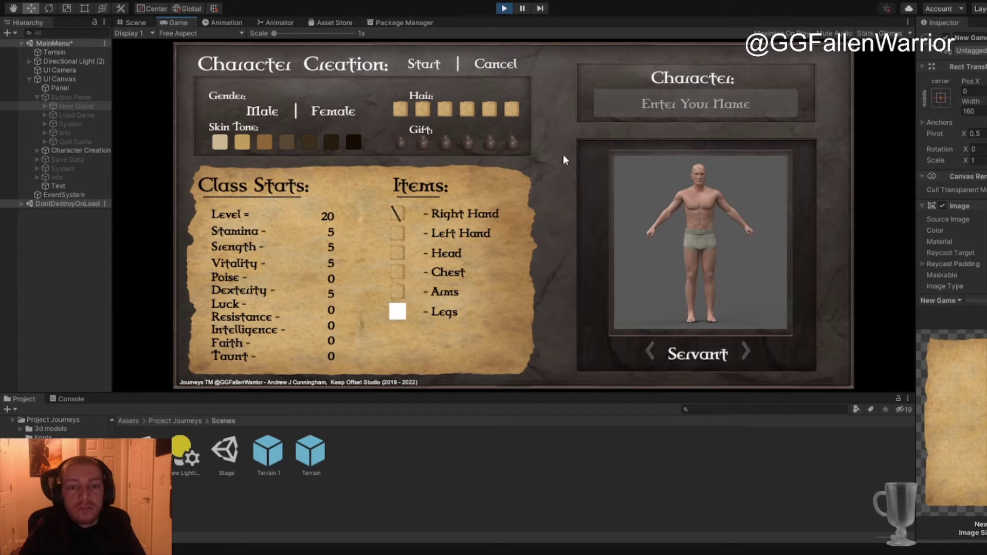
pyautogui.click(746, 353)
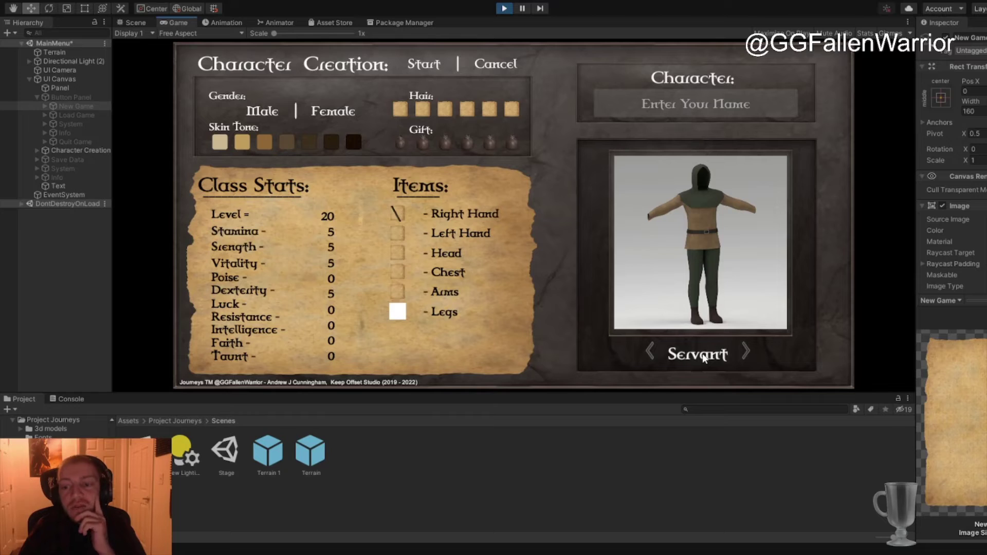
pyautogui.click(746, 349)
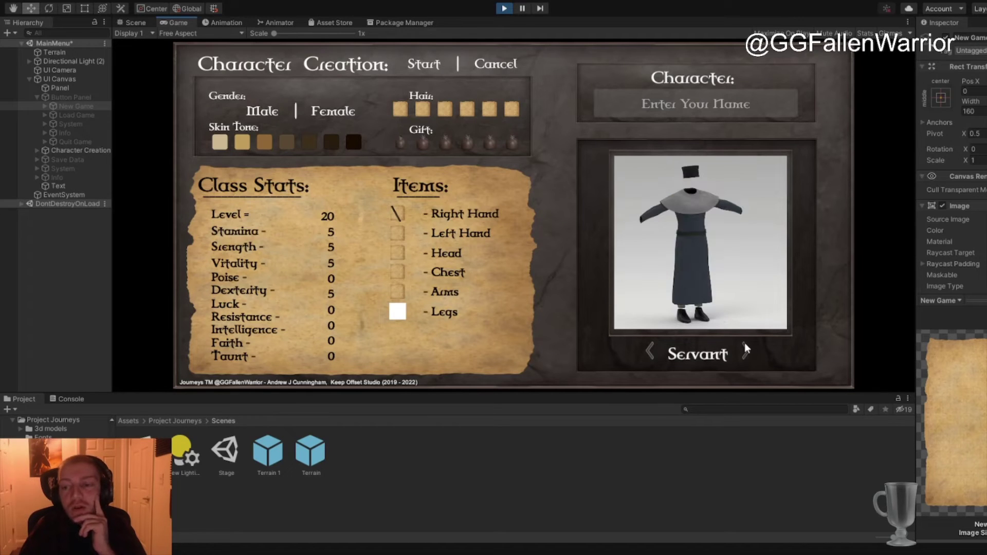
pyautogui.click(746, 350)
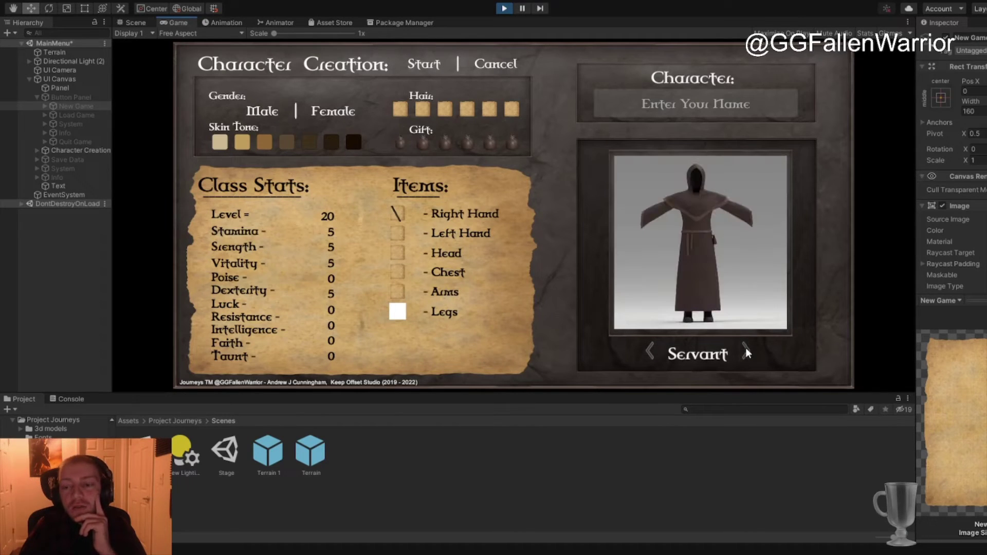
pyautogui.click(746, 349)
pyautogui.click(745, 349)
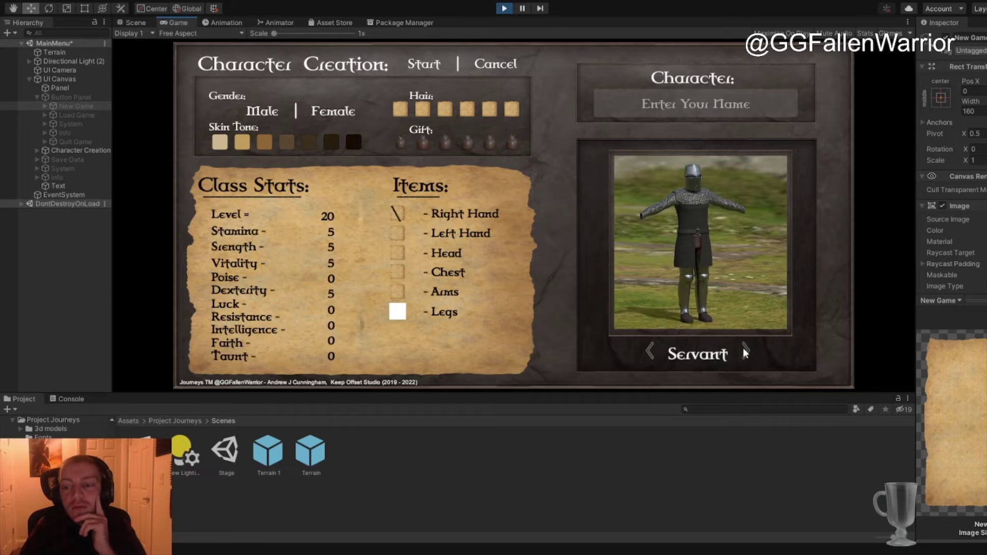
pyautogui.click(748, 347)
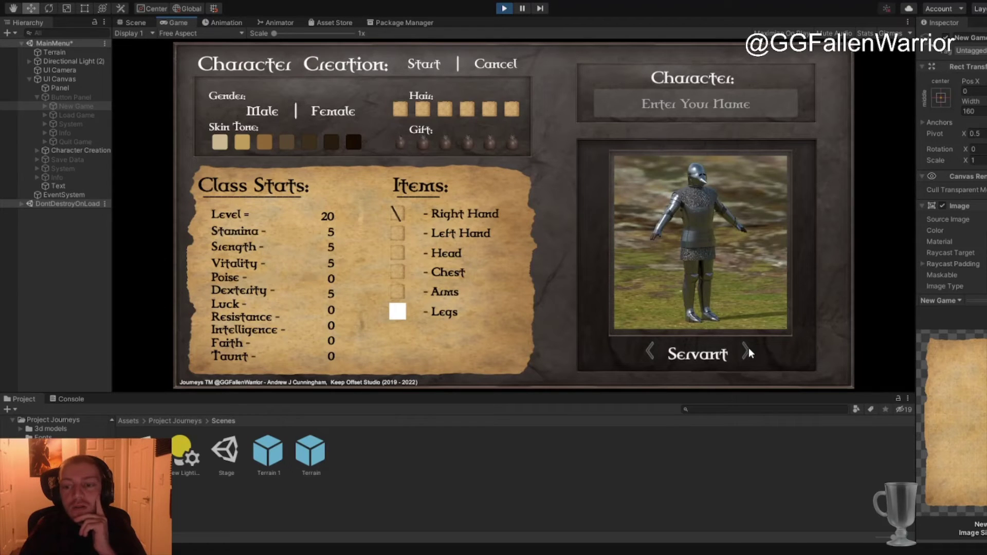
pyautogui.click(749, 347)
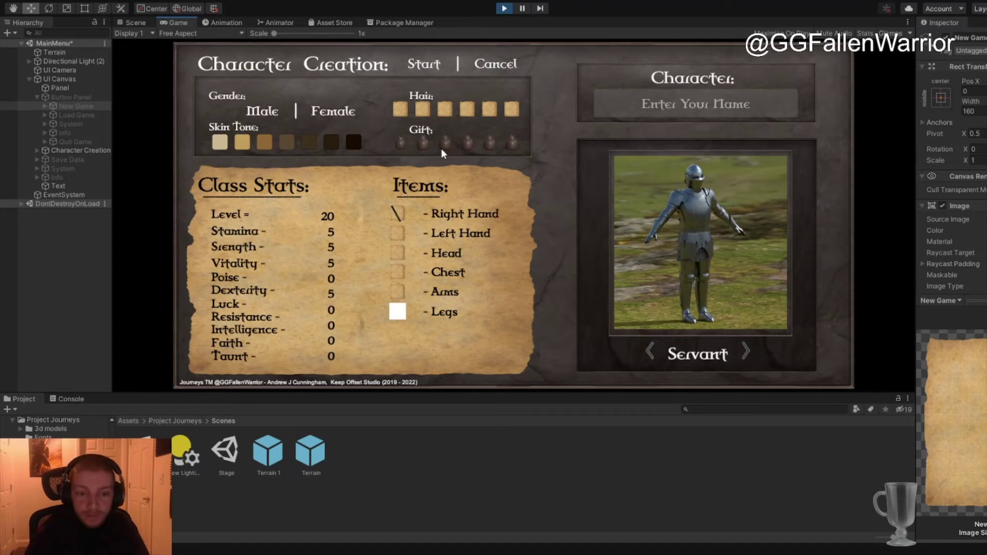
# - Browse back through the class previews, start the game from character creation, and end the play session
pyautogui.click(651, 352)
pyautogui.click(650, 353)
pyautogui.click(651, 353)
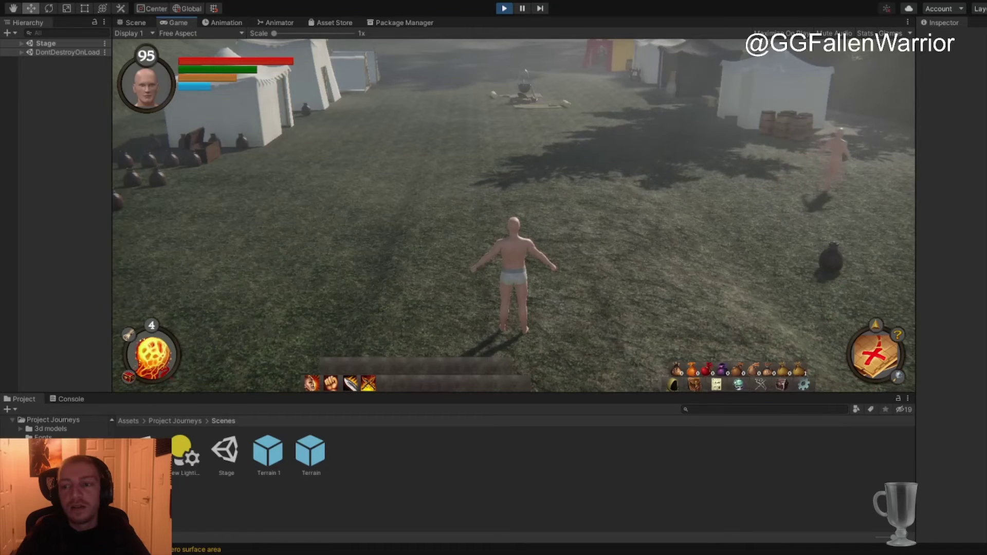
pyautogui.click(505, 8)
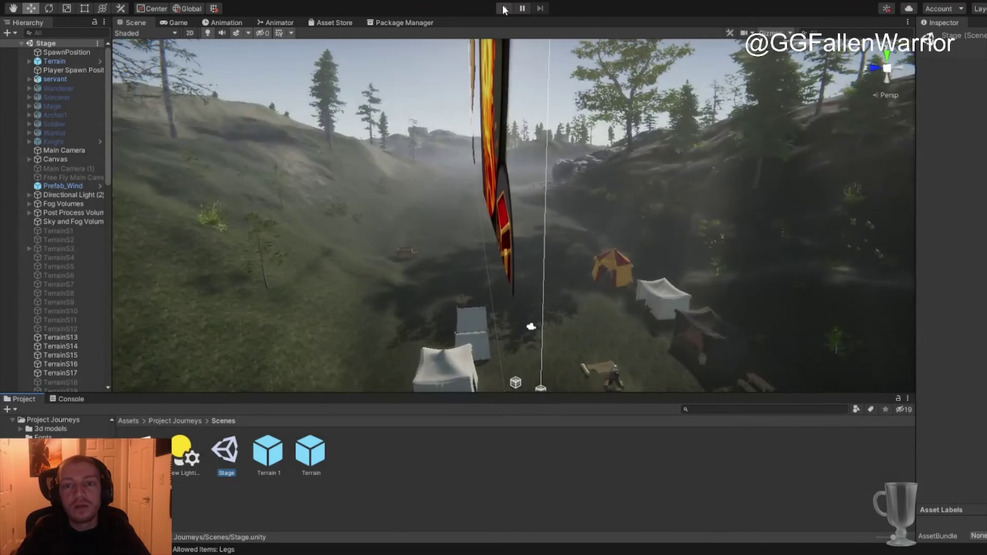
pyautogui.click(504, 10)
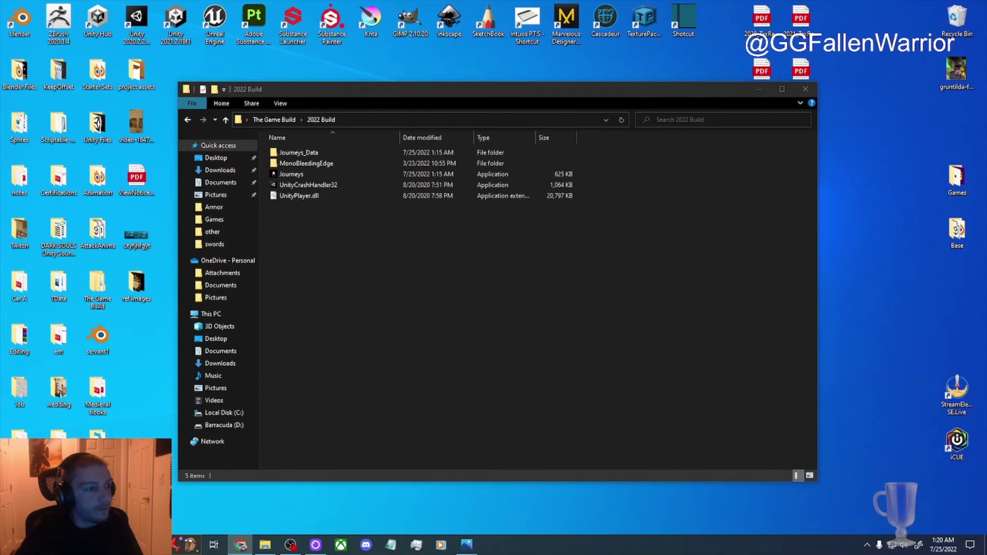
# - Launch the Journeys application from the 2022 Build folder and load the game through its save data screen
pyautogui.click(445, 227)
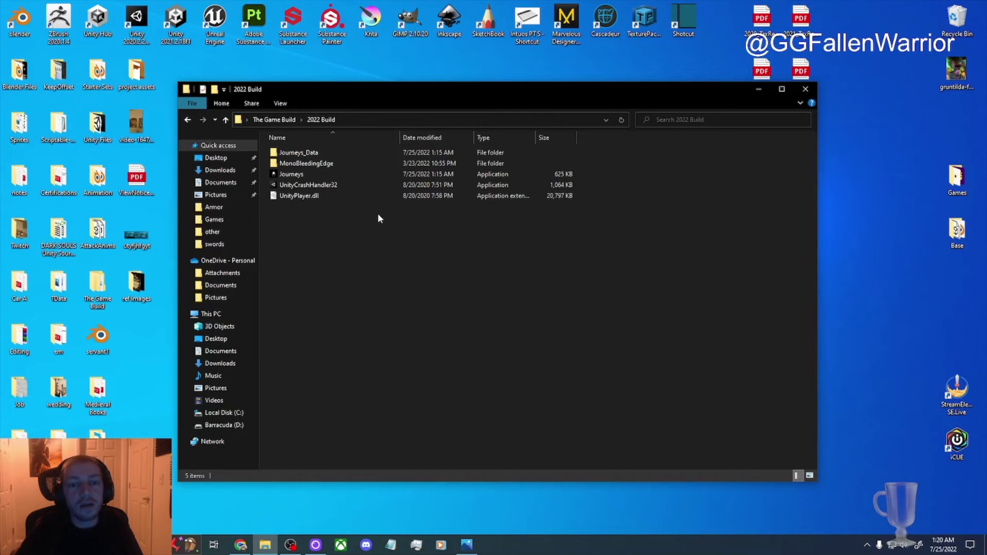
pyautogui.doubleClick(331, 175)
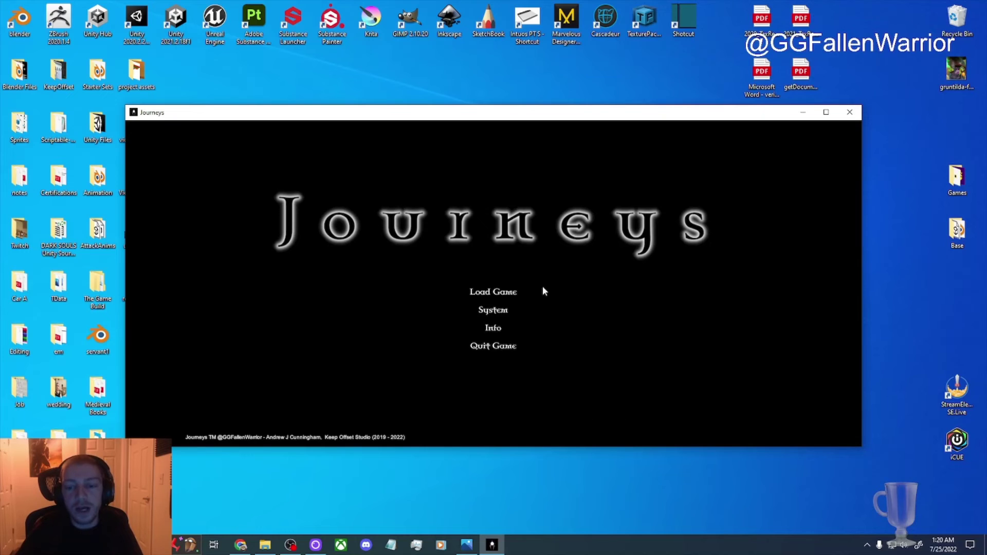
pyautogui.click(495, 293)
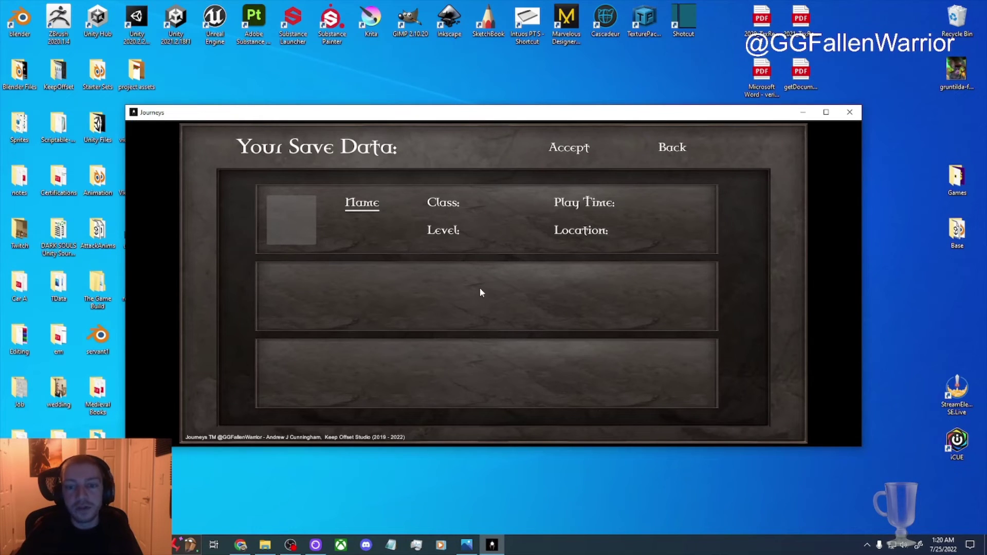
pyautogui.click(571, 149)
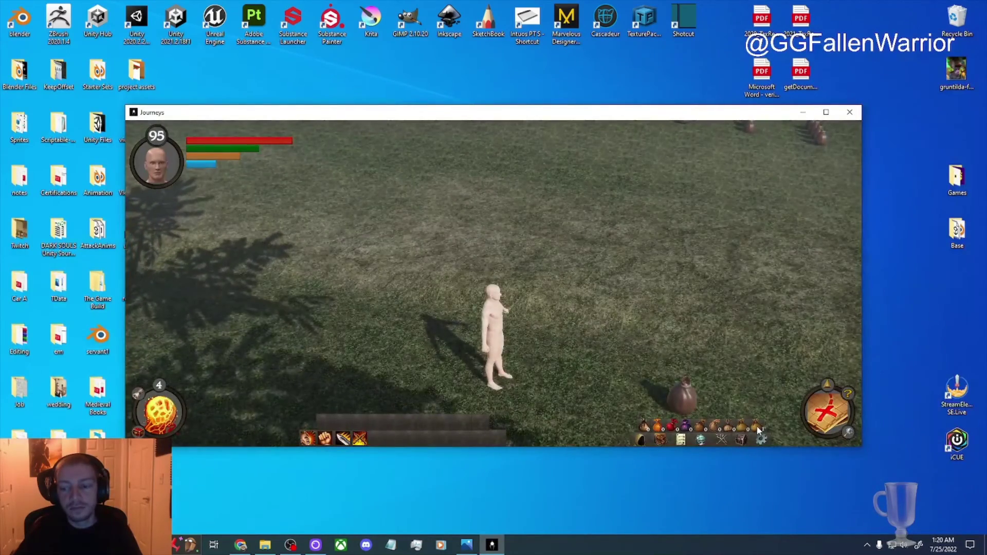
# - Show the Backpack and Character Equipment windows, pick up the nearby sack's item, and equip it in the Legs slot
pyautogui.click(756, 425)
pyautogui.click(640, 439)
pyautogui.press('w')
pyautogui.press('e')
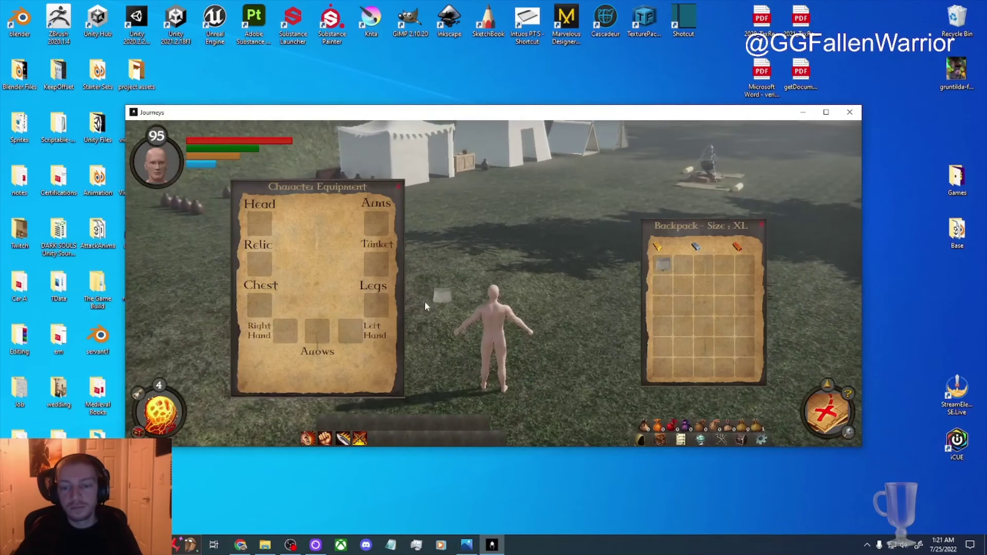
pyautogui.moveTo(371, 309); pyautogui.dragTo(374, 306)
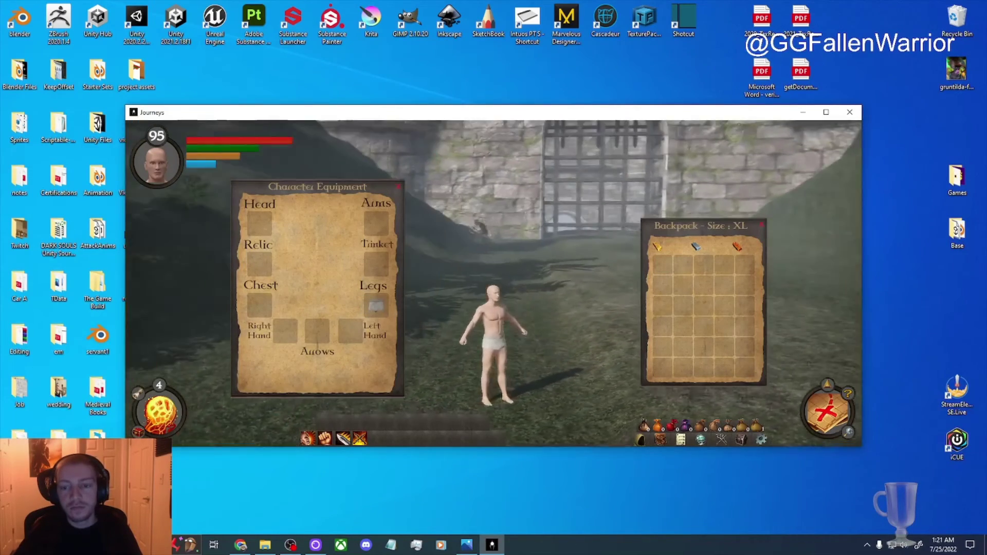
# - Walk the character to the rows of sacks and collect three clothing items into the backpack
pyautogui.press('d')
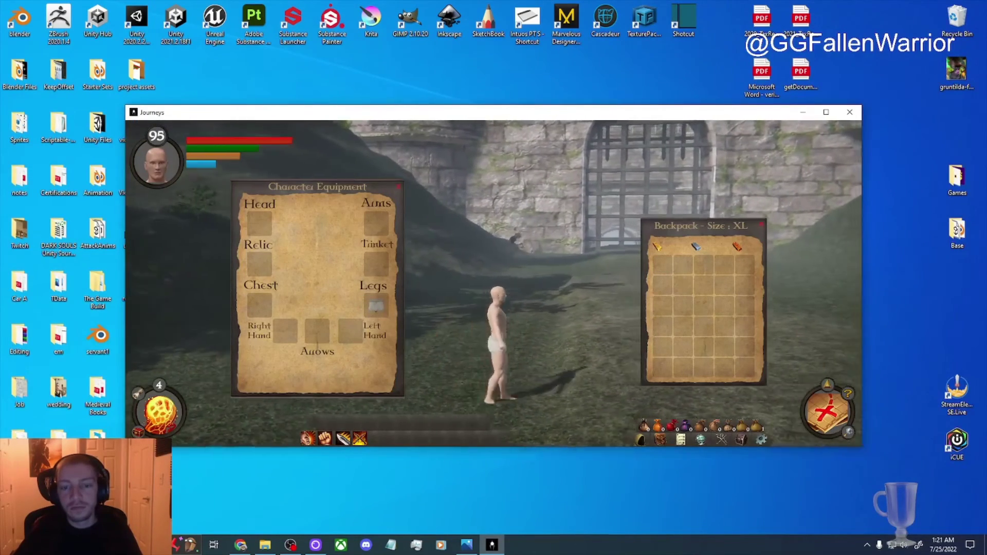
pyautogui.press('w')
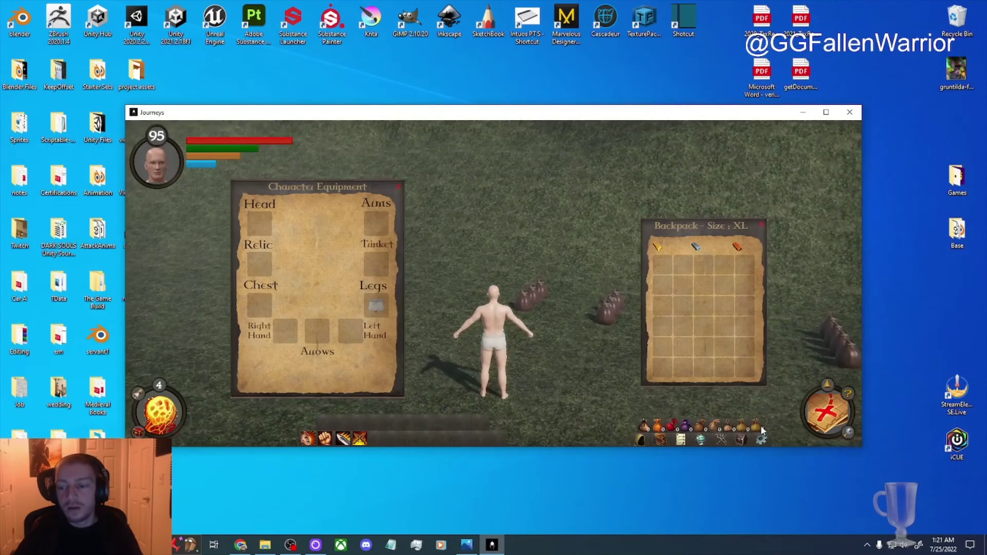
pyautogui.press('w')
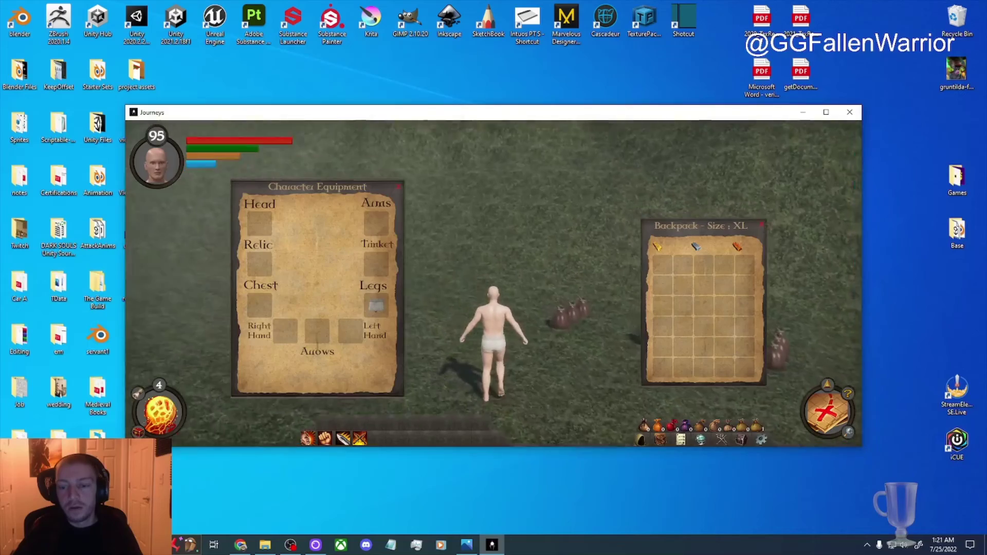
pyautogui.press('e')
pyautogui.press('e')
pyautogui.press('e')
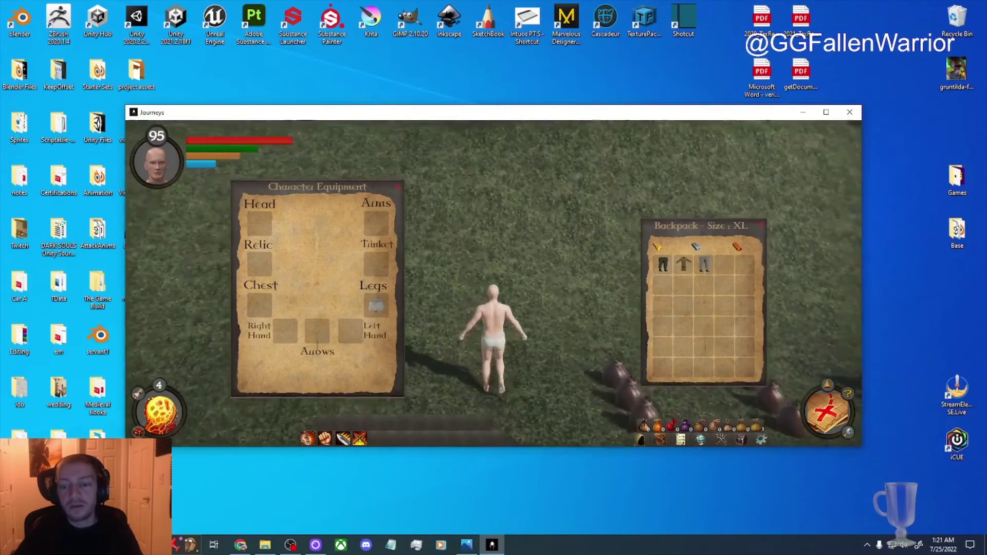
# - Run along the rows of sacks and collect twelve more clothing items into the backpack
pyautogui.press('w')
pyautogui.press('e')
pyautogui.press('e')
pyautogui.press('e')
pyautogui.press('w')
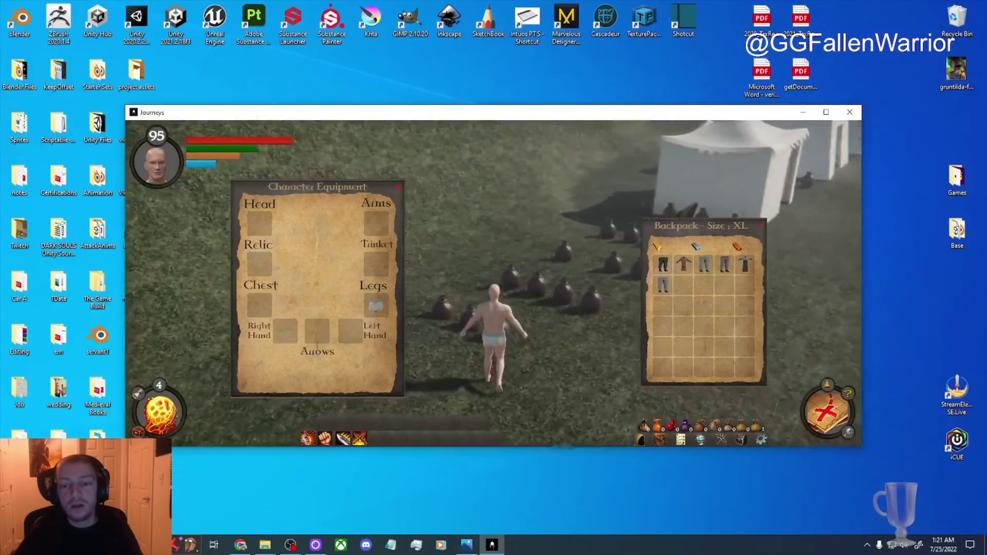
pyautogui.press('e')
pyautogui.press('e')
pyautogui.press('e')
pyautogui.press('w')
pyautogui.press('e')
pyautogui.press('e')
pyautogui.press('e')
pyautogui.press('e')
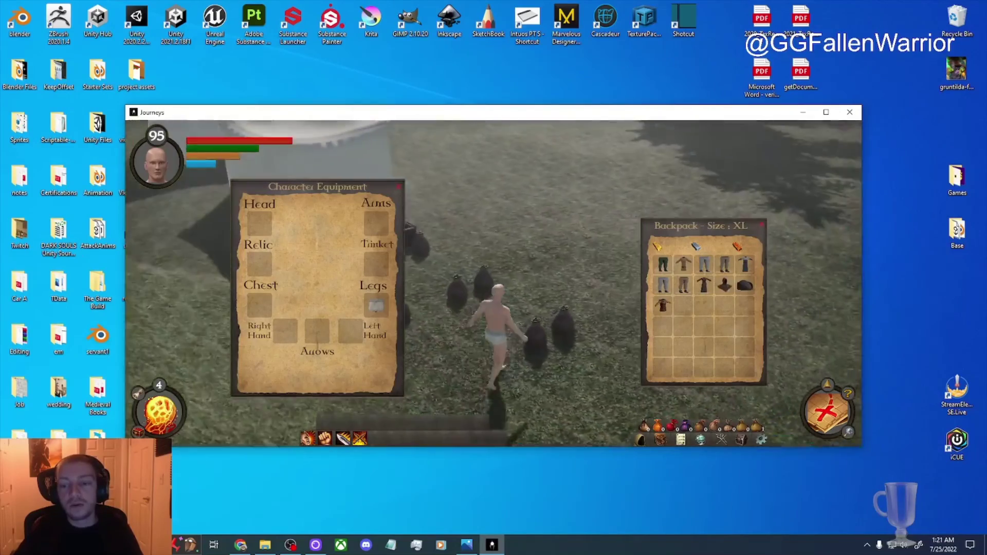
pyautogui.press('w')
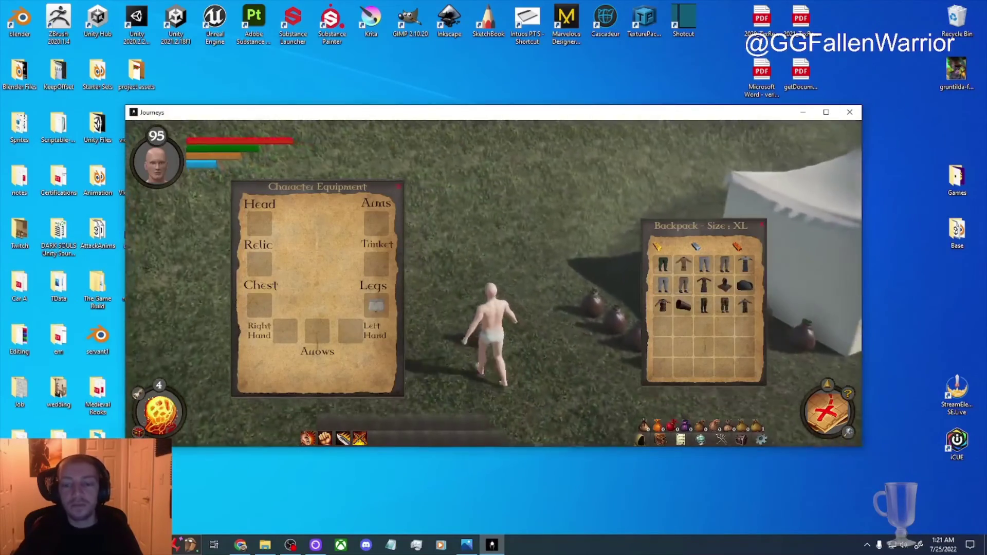
# - Collect nine more clothing and armor pieces from the remaining sacks beside the white tents
pyautogui.press('e')
pyautogui.press('e')
pyautogui.press('e')
pyautogui.press('w')
pyautogui.press('e')
pyautogui.press('e')
pyautogui.press('e')
pyautogui.press('e')
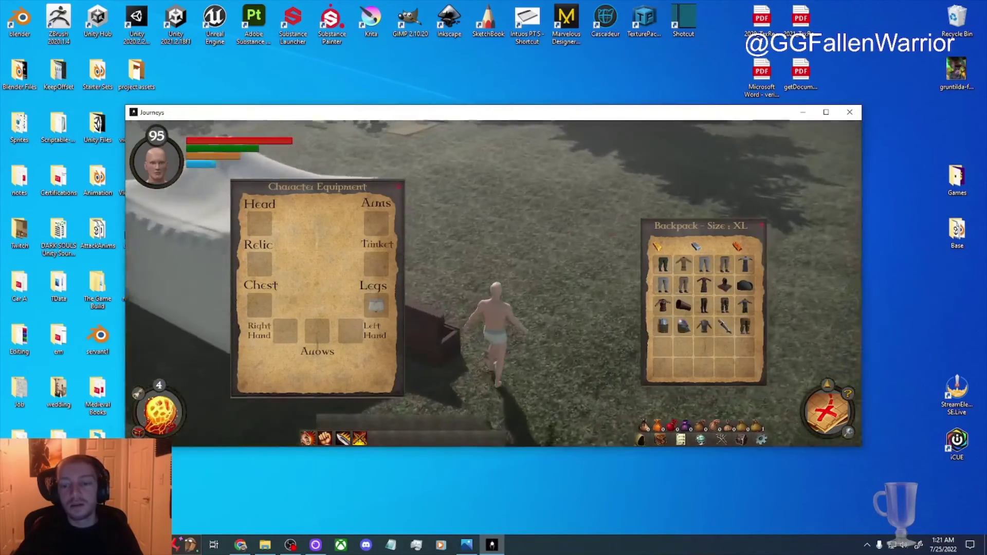
pyautogui.press('w')
pyautogui.press('e')
pyautogui.press('e')
pyautogui.press('e')
pyautogui.press('e')
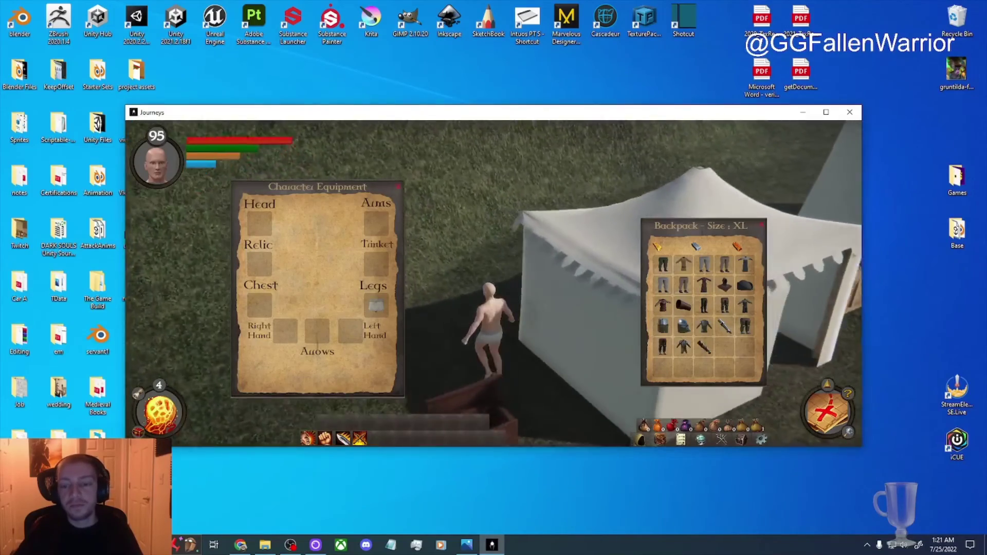
pyautogui.press('w')
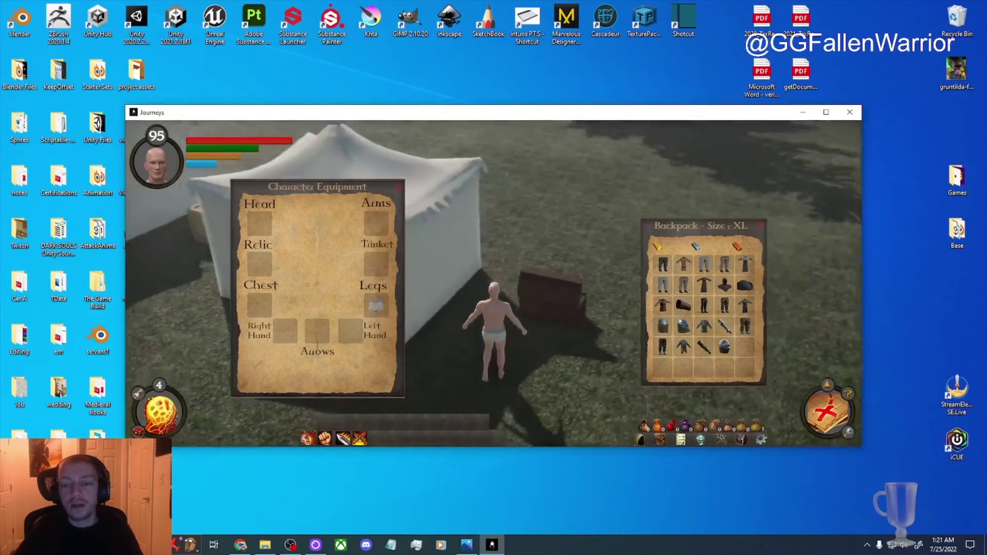
# - Run through the camp and pick up the shield, the bow and the sword
pyautogui.press('w')
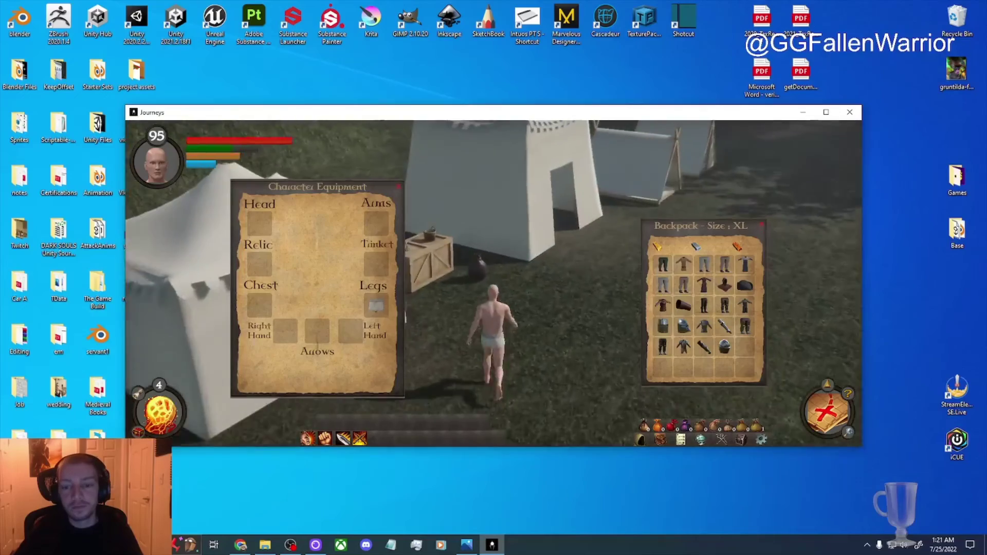
pyautogui.press('e')
pyautogui.press('w')
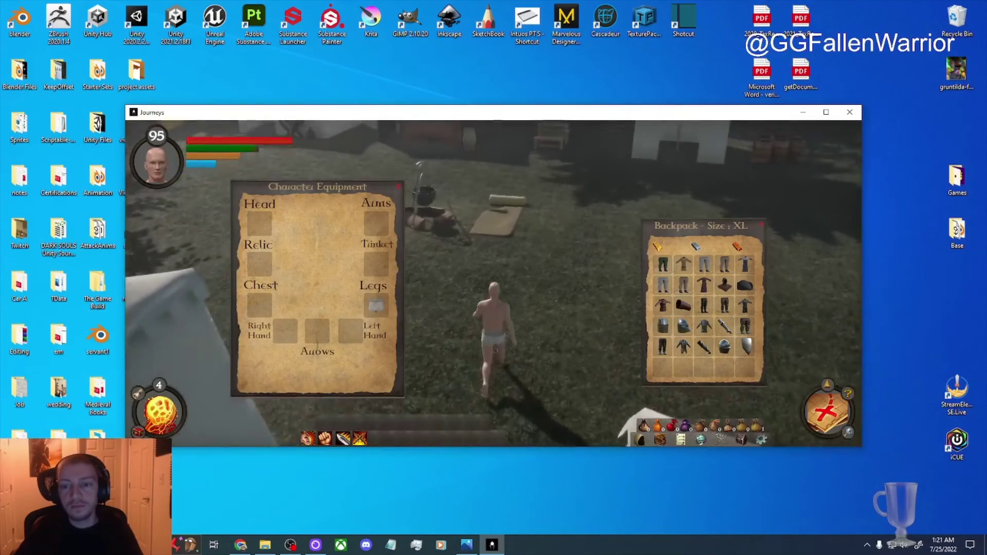
pyautogui.press('w')
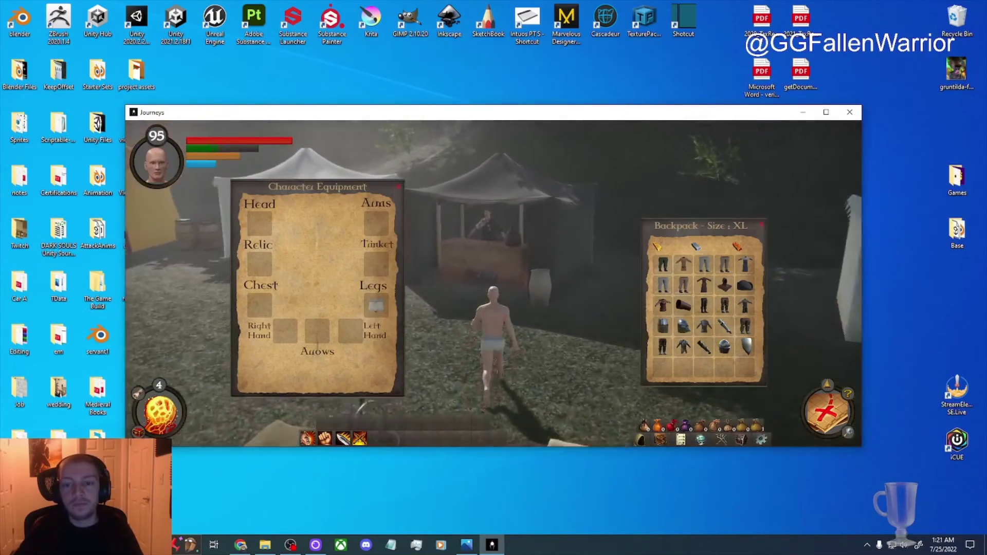
pyautogui.press('w')
pyautogui.press('e')
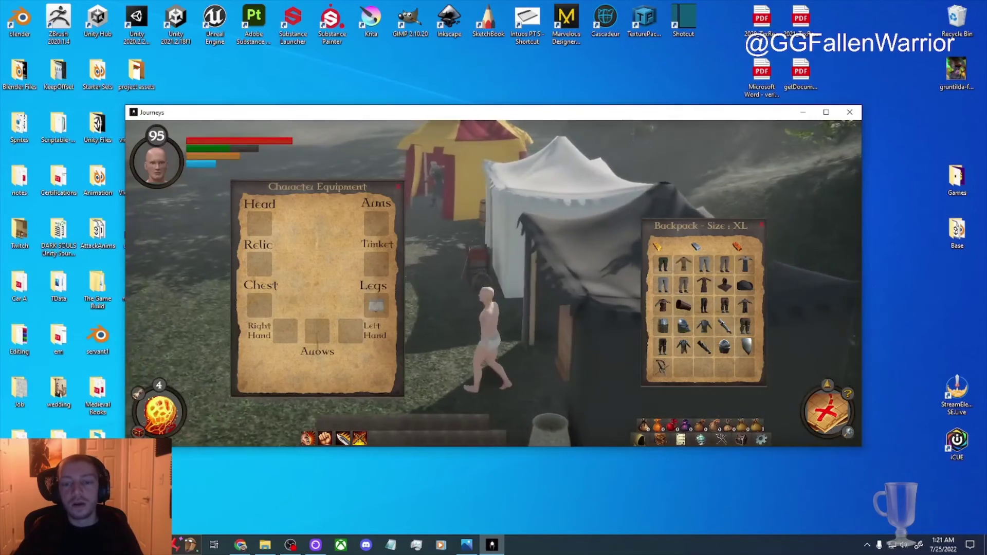
pyautogui.press('w')
pyautogui.press('e')
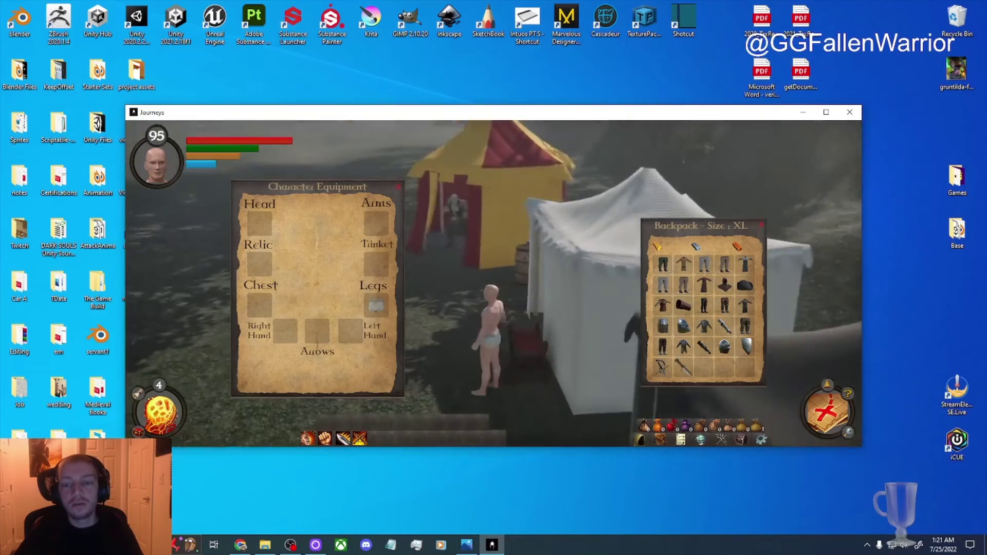
# - Face the character toward the gate and equip plate armor in the Chest, Arms, Head and Legs slots
pyautogui.press('w')
pyautogui.press('w')
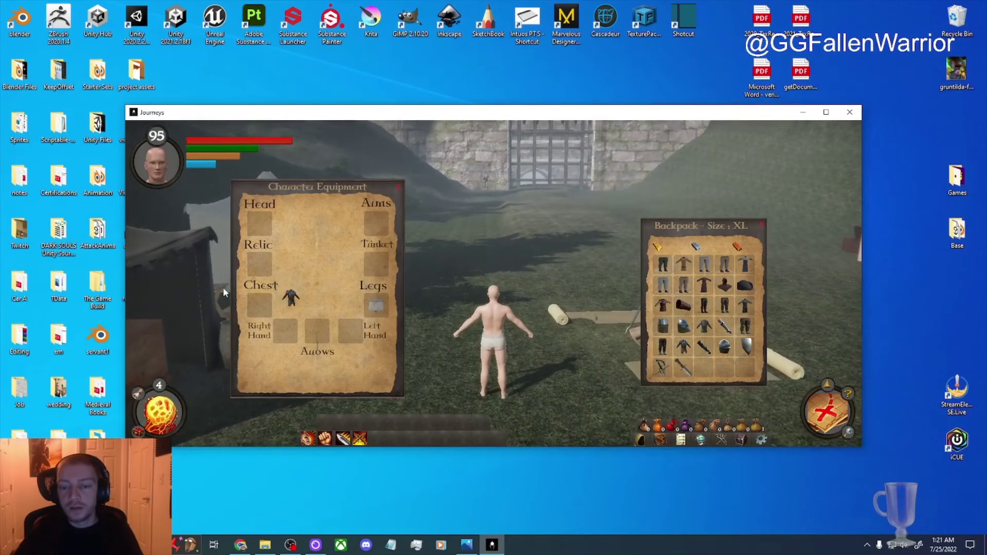
pyautogui.moveTo(264, 307); pyautogui.dragTo(262, 306)
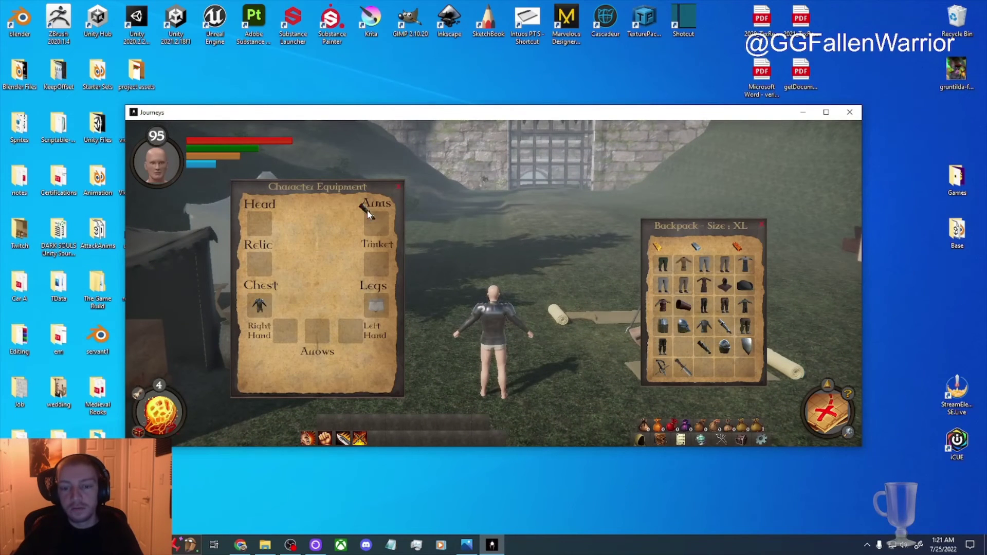
pyautogui.moveTo(297, 273); pyautogui.dragTo(261, 229)
pyautogui.moveTo(379, 305); pyautogui.dragTo(378, 305)
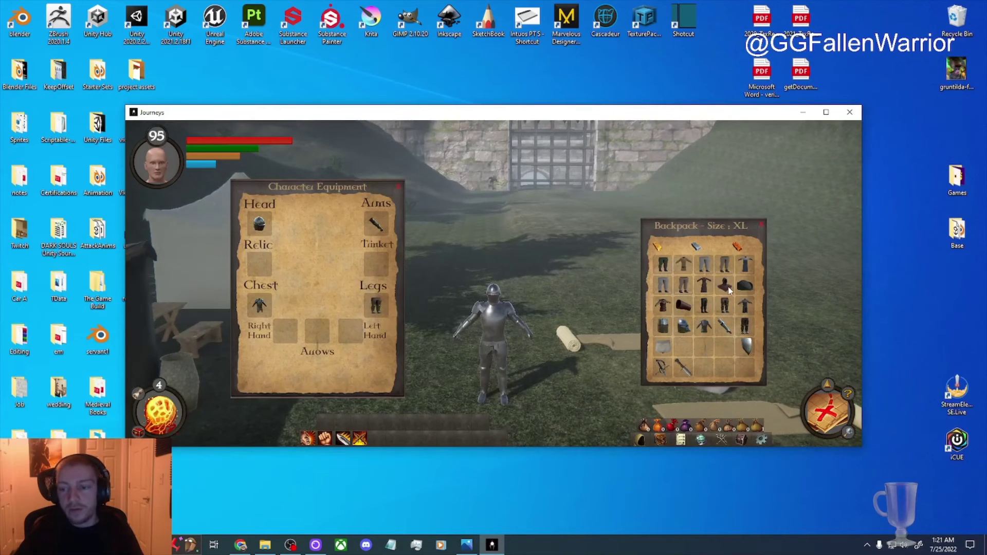
# - Try the red tunic and the black tabard in the Chest slot, and move the helmet back to the backpack
pyautogui.moveTo(669, 307); pyautogui.dragTo(261, 306)
pyautogui.moveTo(666, 360); pyautogui.dragTo(712, 342)
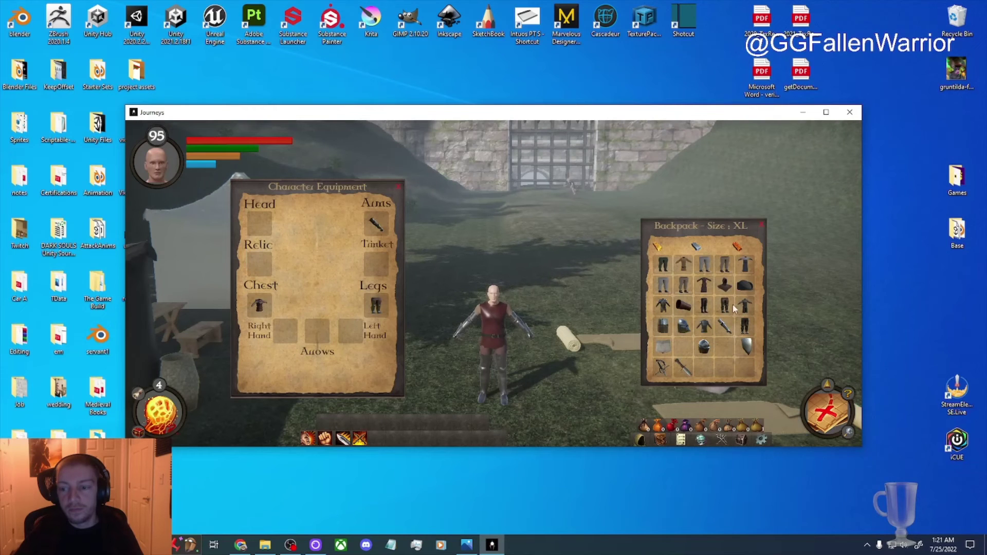
pyautogui.moveTo(745, 305); pyautogui.dragTo(282, 245)
pyautogui.moveTo(263, 288); pyautogui.dragTo(259, 303)
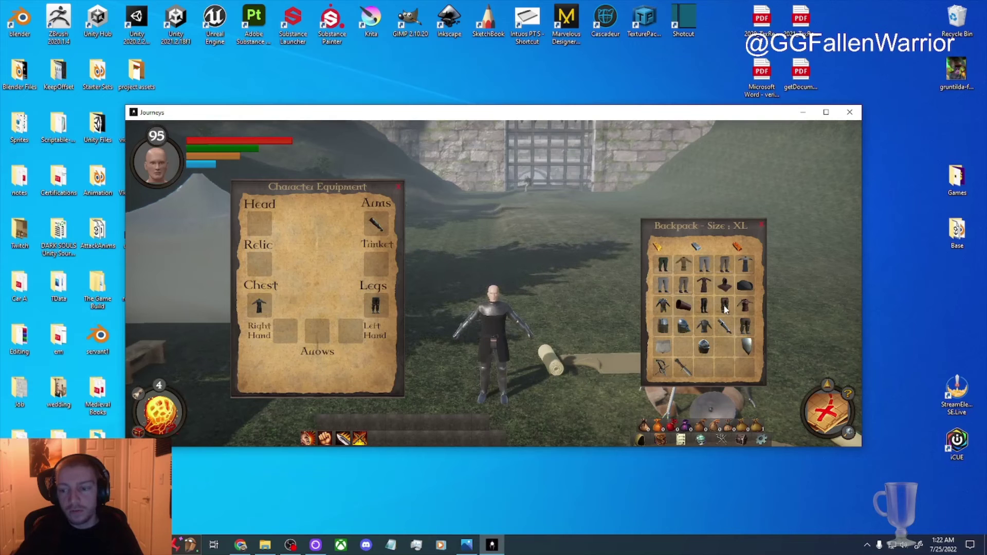
pyautogui.press('w')
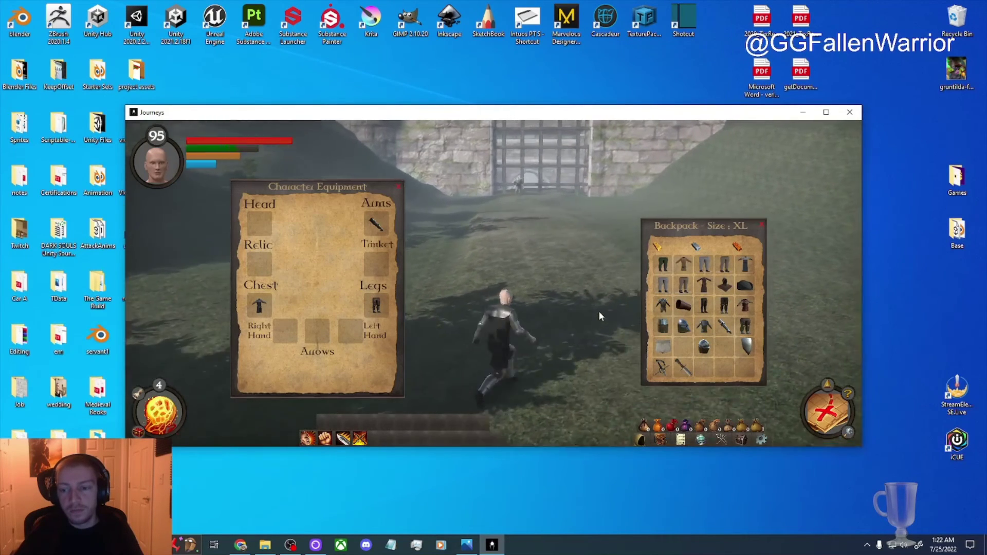
pyautogui.press('s')
pyautogui.moveTo(599, 313)
pyautogui.mouseDown(button='right')
pyautogui.moveTo(669, 334)
pyautogui.moveTo(622, 322)
pyautogui.moveTo(719, 308)
pyautogui.moveTo(617, 319)
pyautogui.mouseUp(button='right')
# - Re-equip the plate armor in the Chest slot, and put the shield in the Left Hand and the sword in the Right Hand
pyautogui.moveTo(664, 306); pyautogui.dragTo(260, 308)
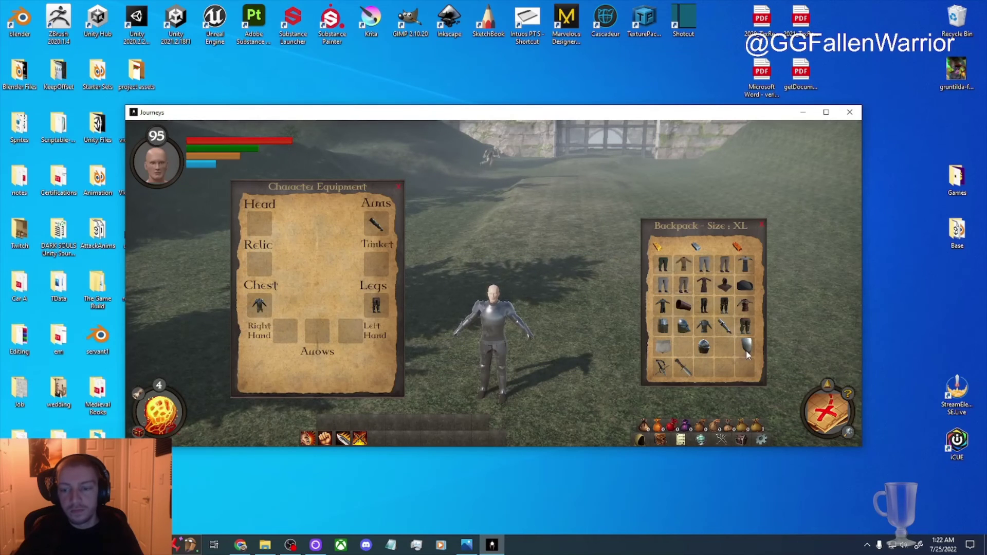
pyautogui.moveTo(746, 348); pyautogui.dragTo(349, 333)
pyautogui.moveTo(680, 366); pyautogui.dragTo(289, 333)
pyautogui.moveTo(419, 353); pyautogui.dragTo(506, 361, button='right')
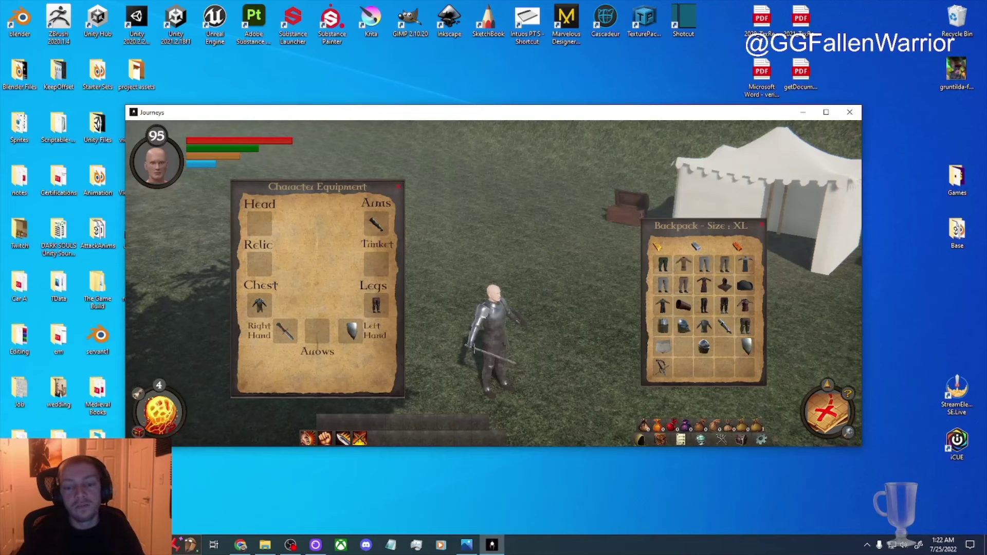
pyautogui.moveTo(506, 362); pyautogui.dragTo(576, 342, button='right')
# - Run toward the gate, equip the closed helmet in the Head slot and swap the armor in the Legs slot
pyautogui.press('w')
pyautogui.press('shift')
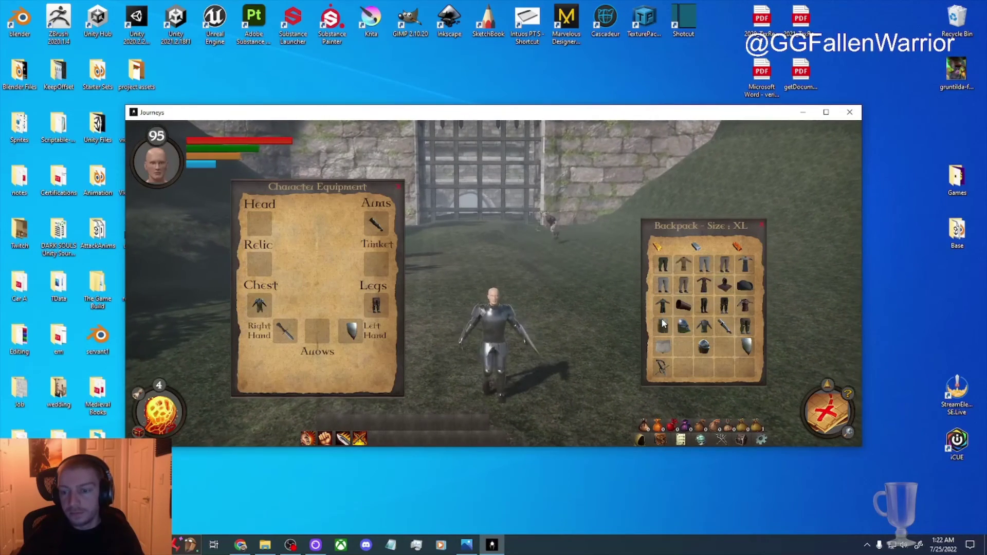
pyautogui.moveTo(664, 324); pyautogui.dragTo(276, 243)
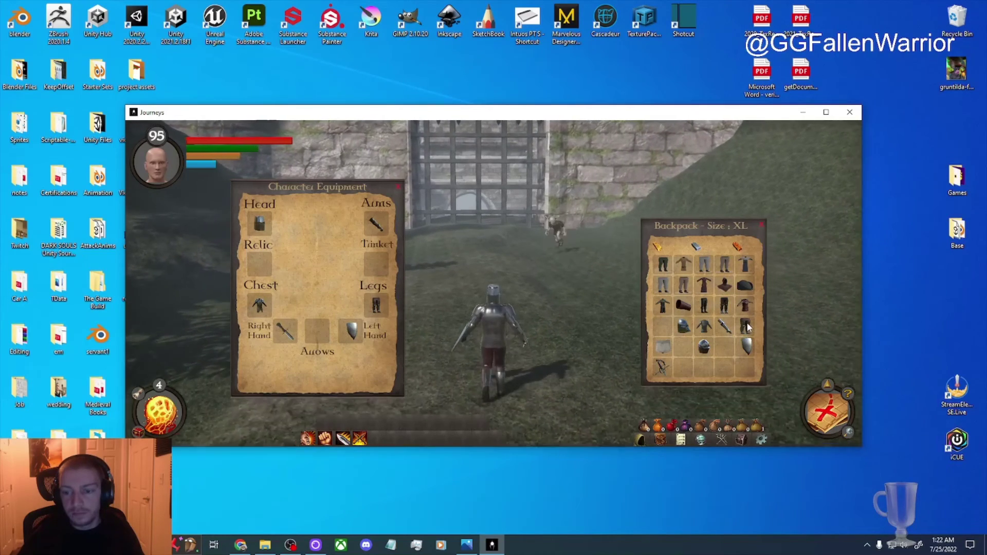
pyautogui.moveTo(728, 310); pyautogui.dragTo(383, 310)
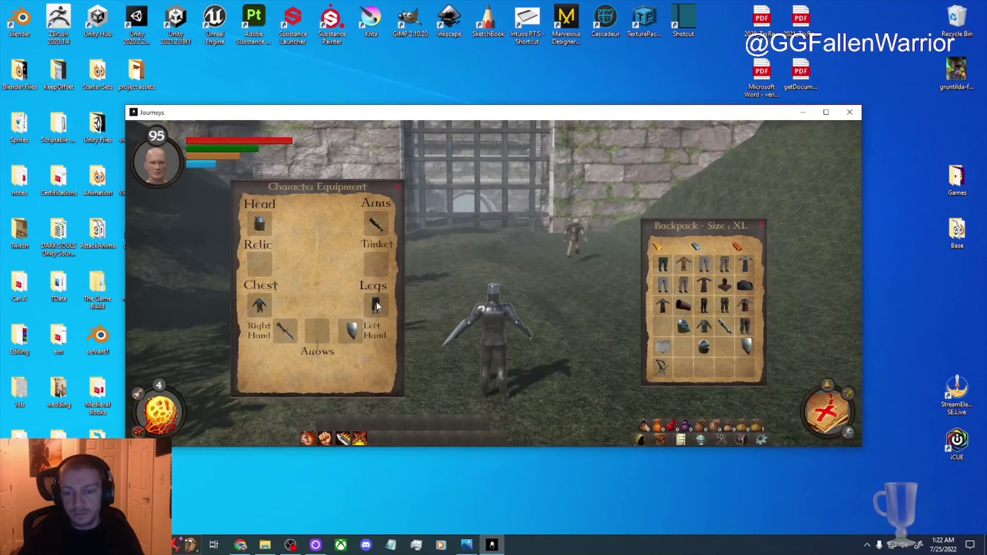
# - Confront the axe-wielding enemy in the horned helmet near the gate, and close the game after the fight
pyautogui.press('w')
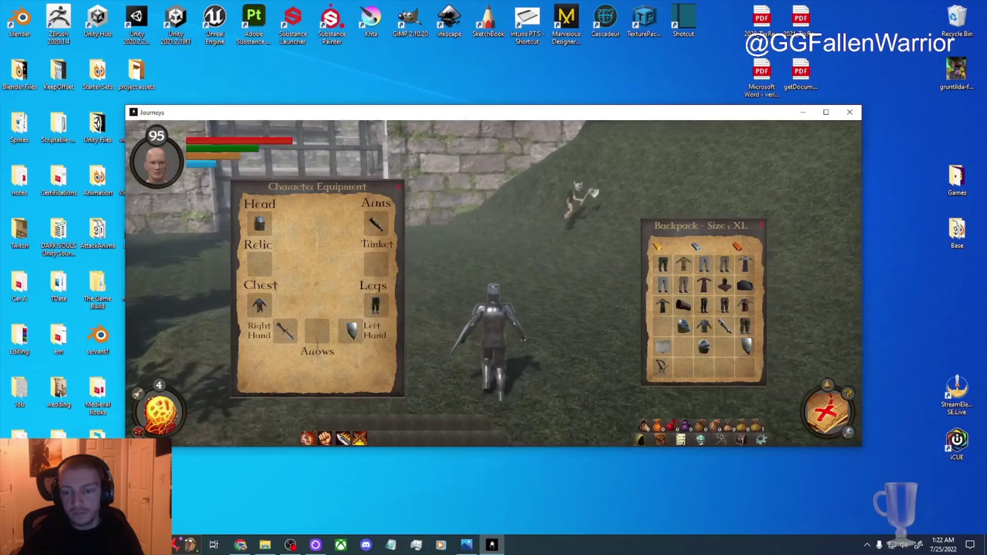
pyautogui.press('w')
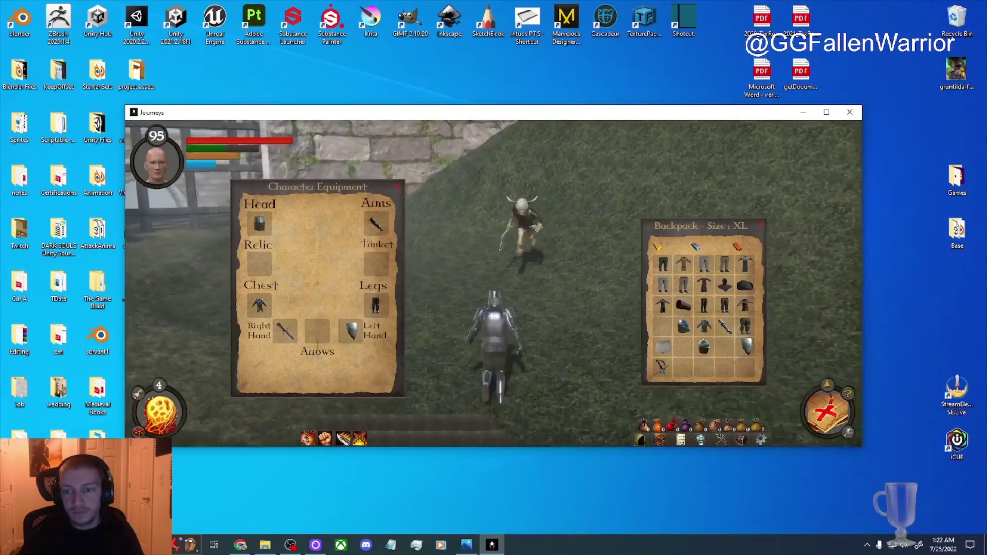
pyautogui.press('w')
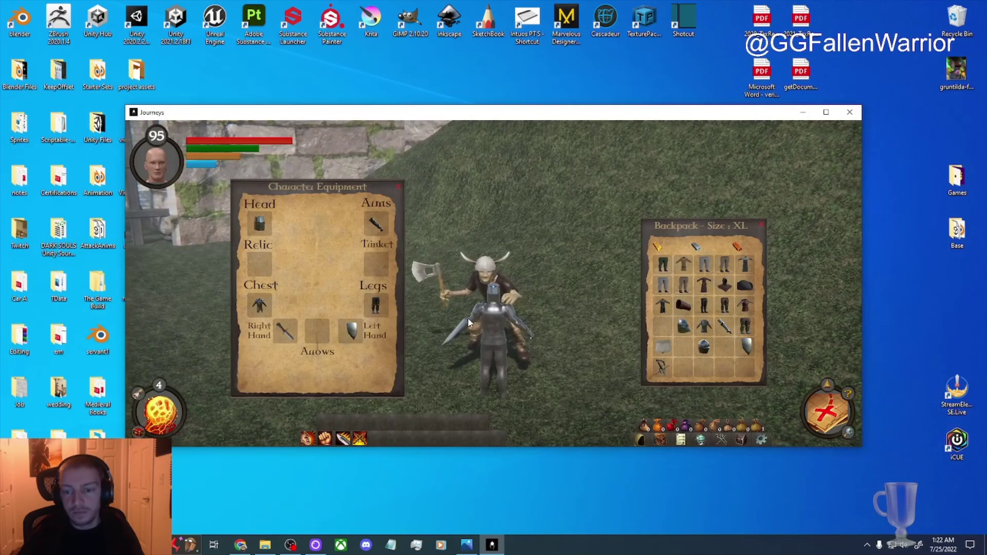
pyautogui.moveTo(482, 320); pyautogui.dragTo(411, 283, button='right')
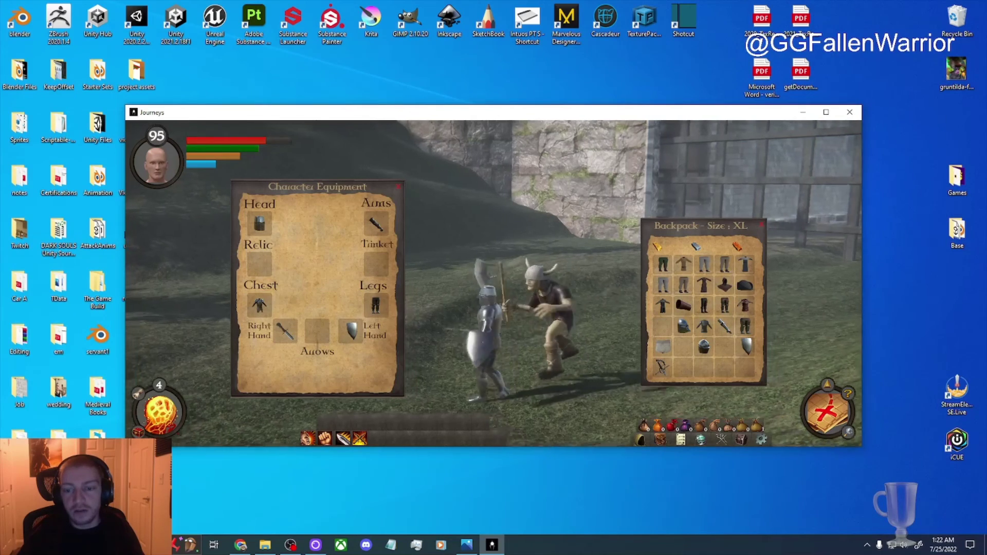
pyautogui.press('a')
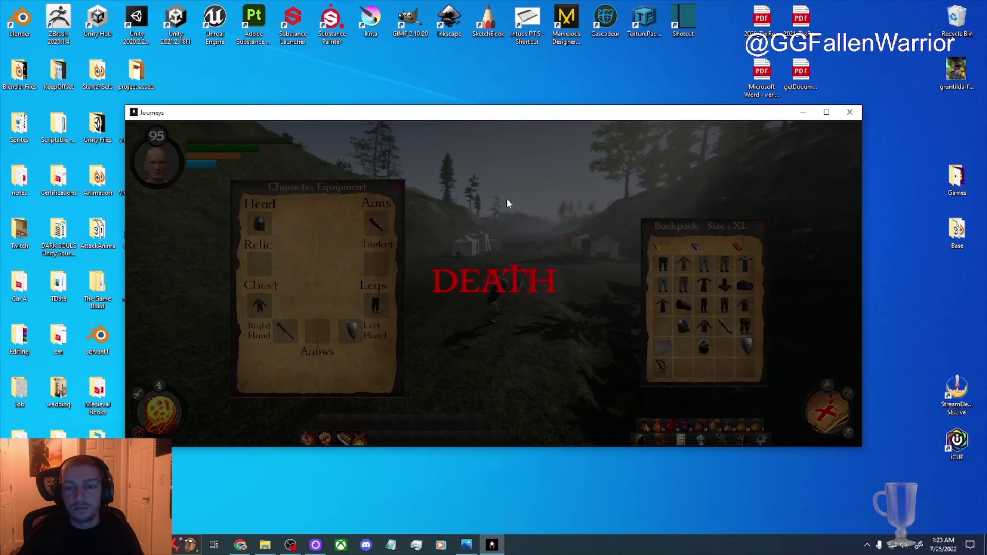
pyautogui.click(849, 112)
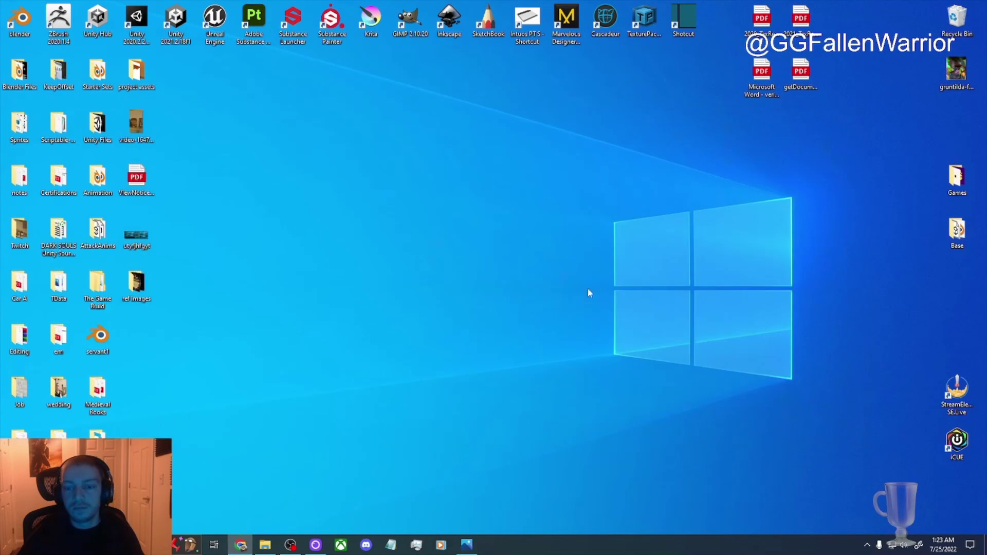